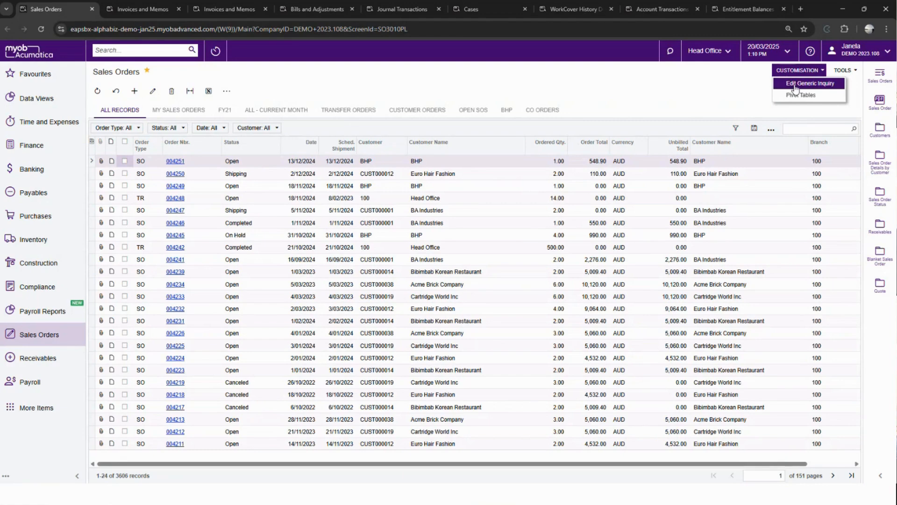
{"action": "left_click", "coordinate": [795, 88]}
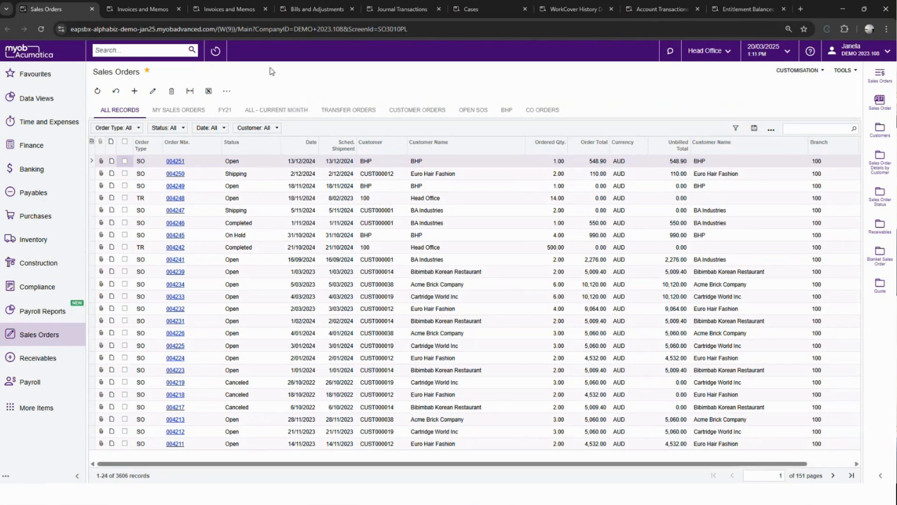
{"action": "left_click", "coordinate": [797, 70]}
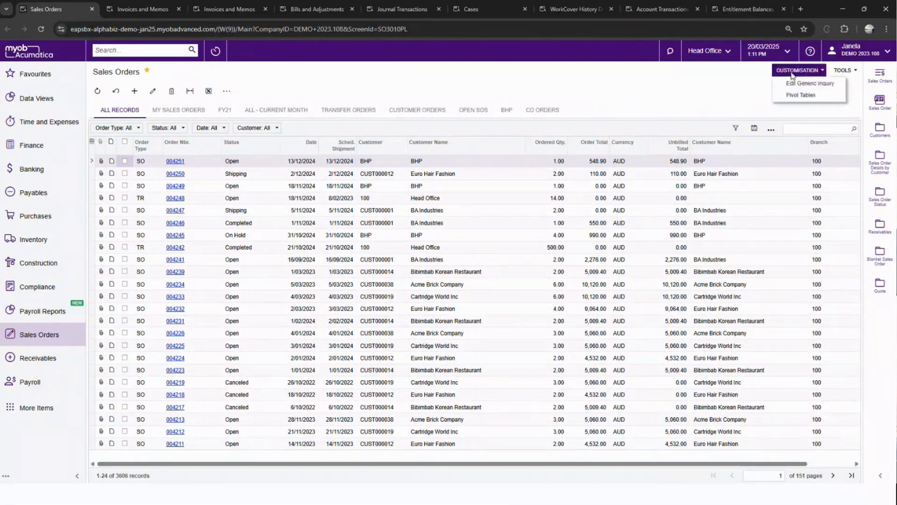
{"action": "left_click", "coordinate": [791, 95]}
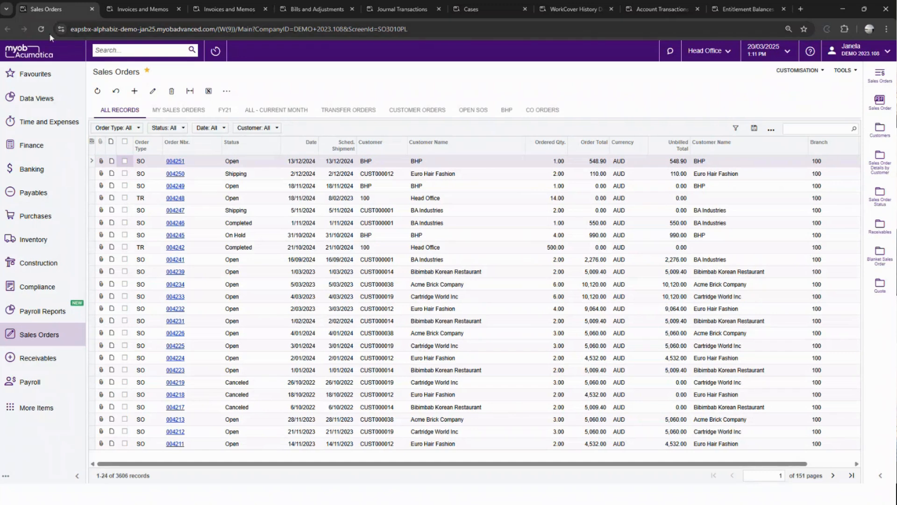
{"action": "left_click", "coordinate": [802, 70]}
{"action": "left_click", "coordinate": [802, 83]}
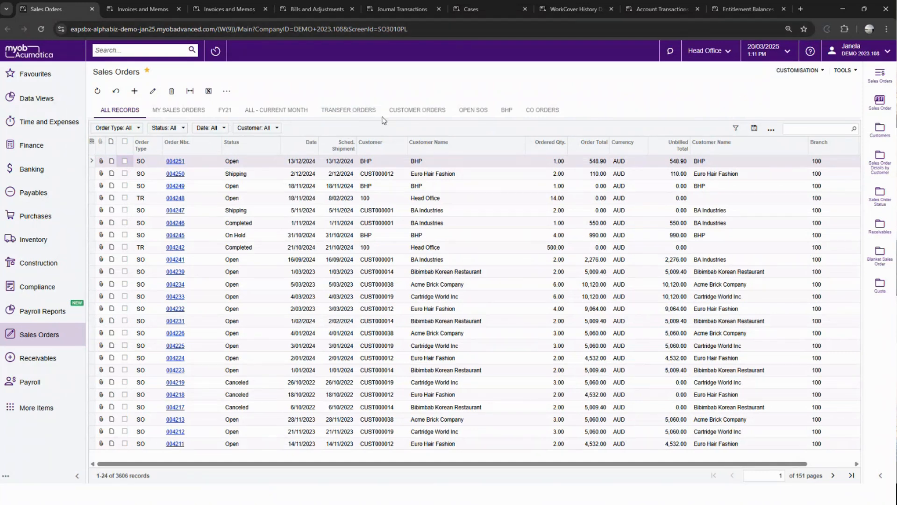
{"action": "left_click", "coordinate": [41, 29]}
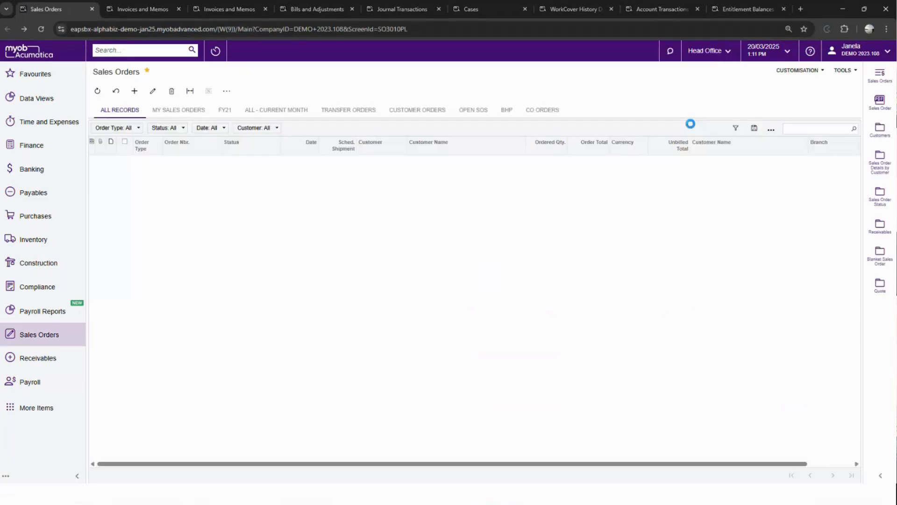
- Open the generic inquiry behind the Sales Orders list for editing and show its conditions
{"action": "left_click", "coordinate": [797, 70]}
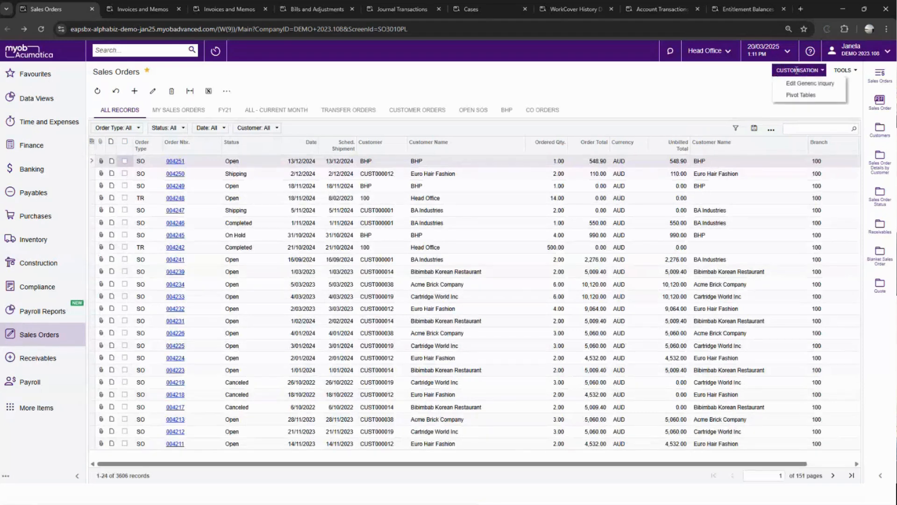
{"action": "left_click", "coordinate": [799, 83]}
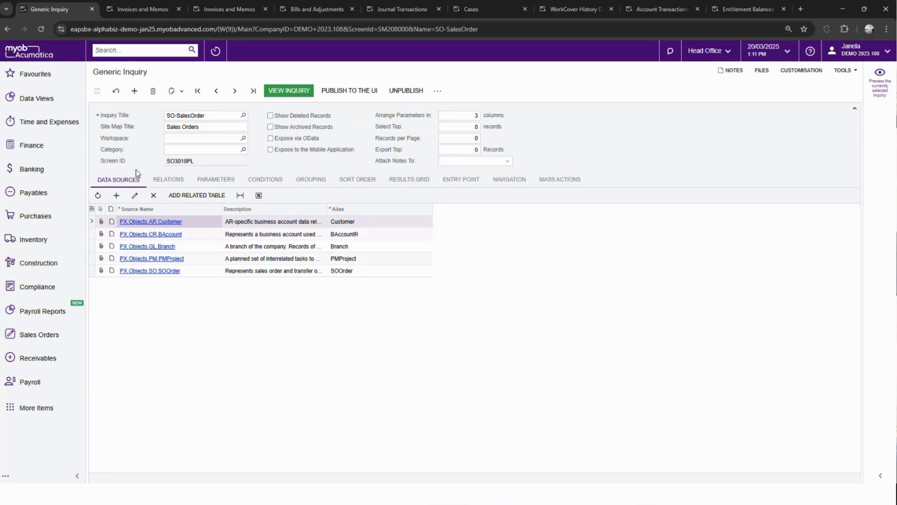
{"action": "left_click", "coordinate": [260, 181]}
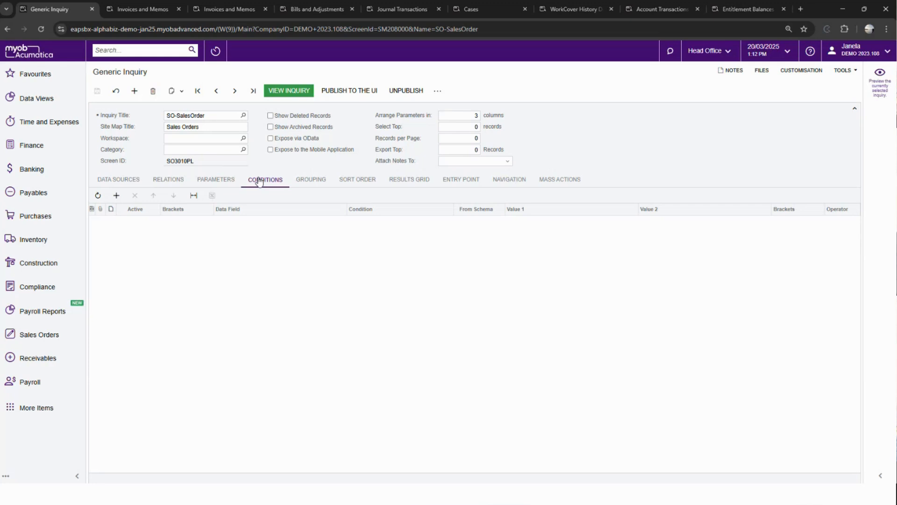
- Add a condition row to the SO-SalesOrder inquiry on the data field SOOrder.OrderDate
{"action": "left_click", "coordinate": [116, 196]}
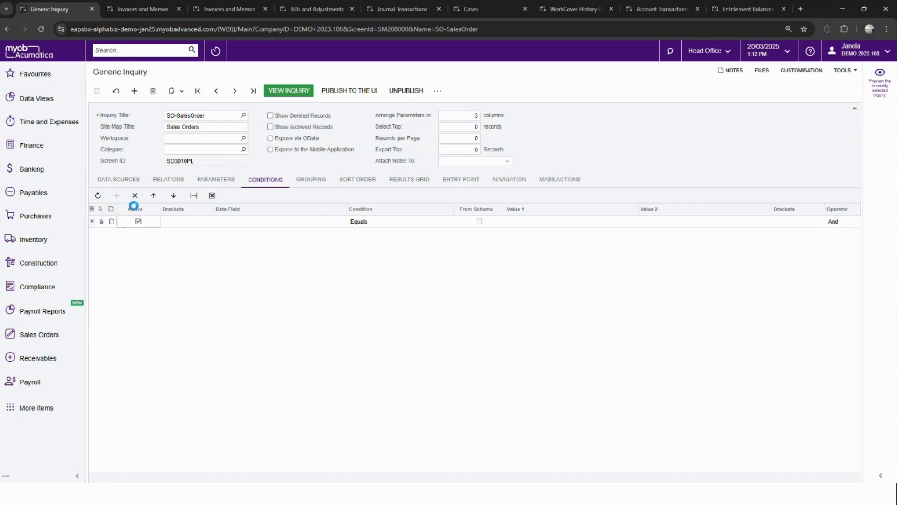
{"action": "left_click", "coordinate": [229, 226]}
{"action": "left_click", "coordinate": [230, 225]}
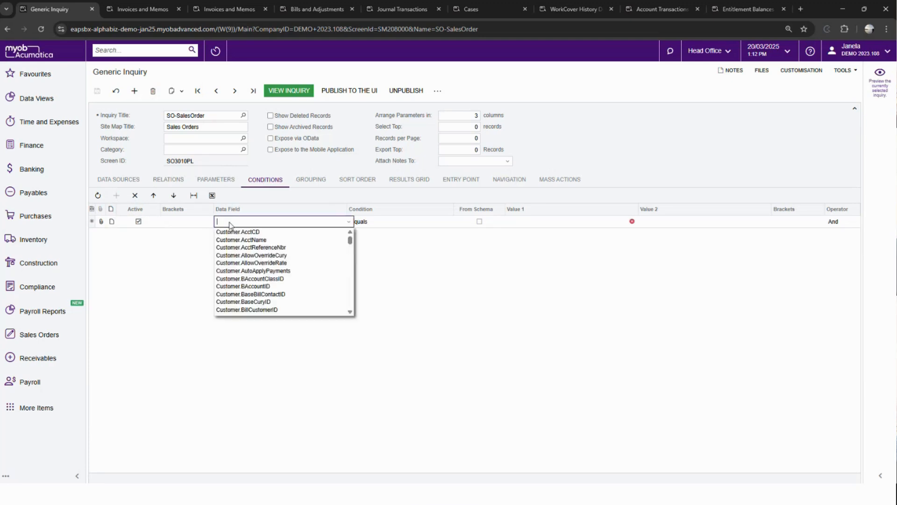
{"action": "left_click", "coordinate": [229, 225]}
{"action": "left_click", "coordinate": [230, 225]}
{"action": "type", "text": "orderdate"}
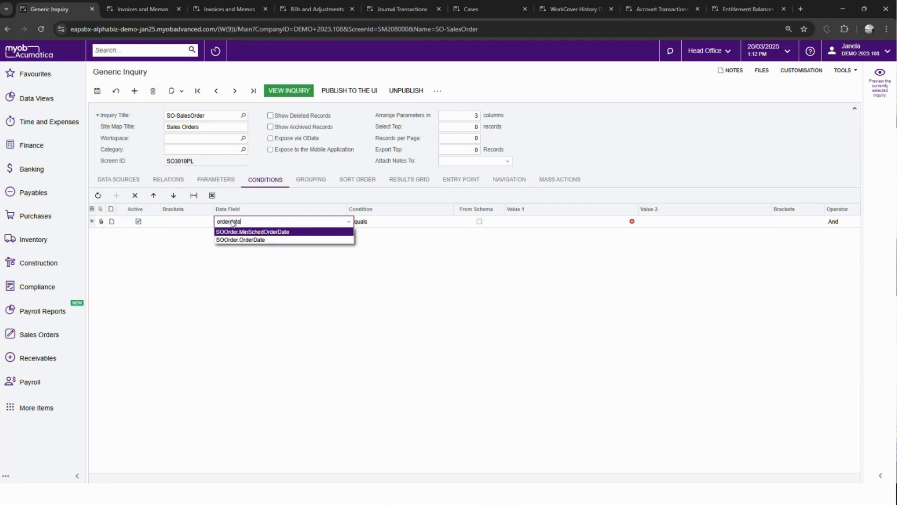
{"action": "key", "text": "Down"}
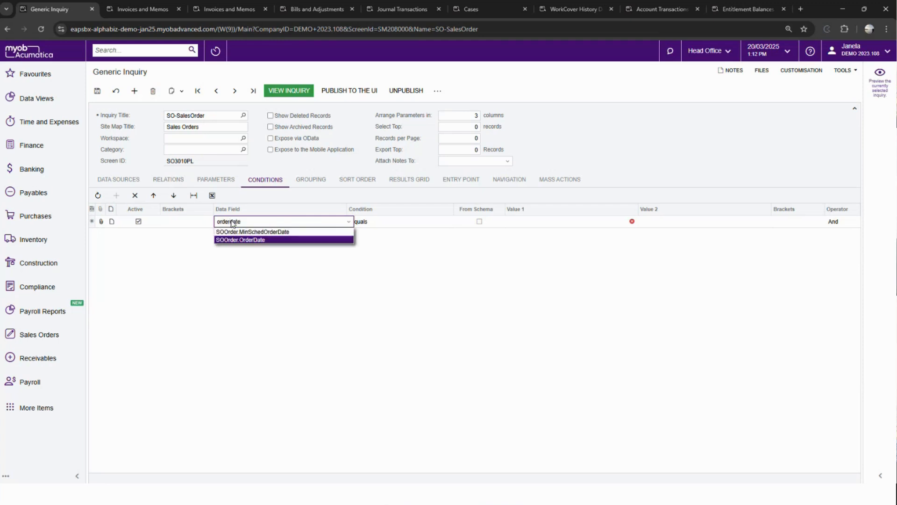
{"action": "key", "text": "Tab"}
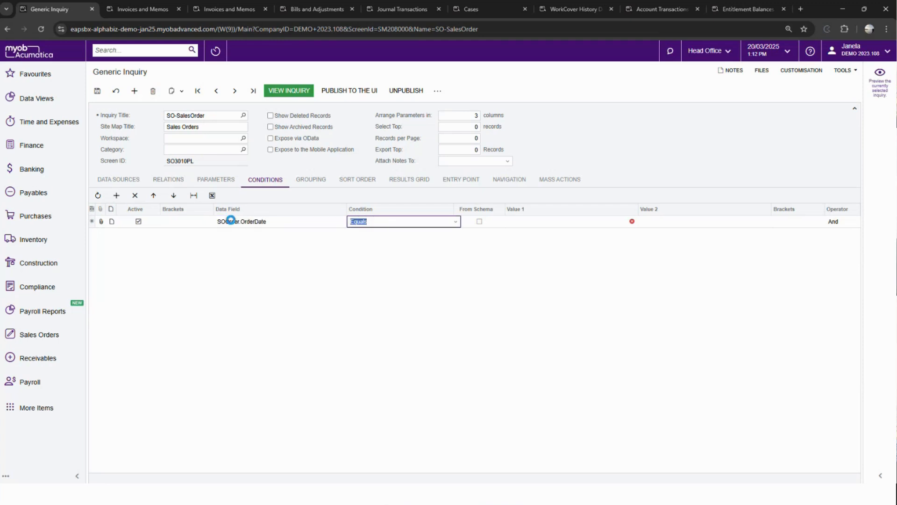
- Set the order date row's condition to Is Greater Than or Equal To
{"action": "left_click", "coordinate": [527, 221]}
{"action": "left_click", "coordinate": [431, 224]}
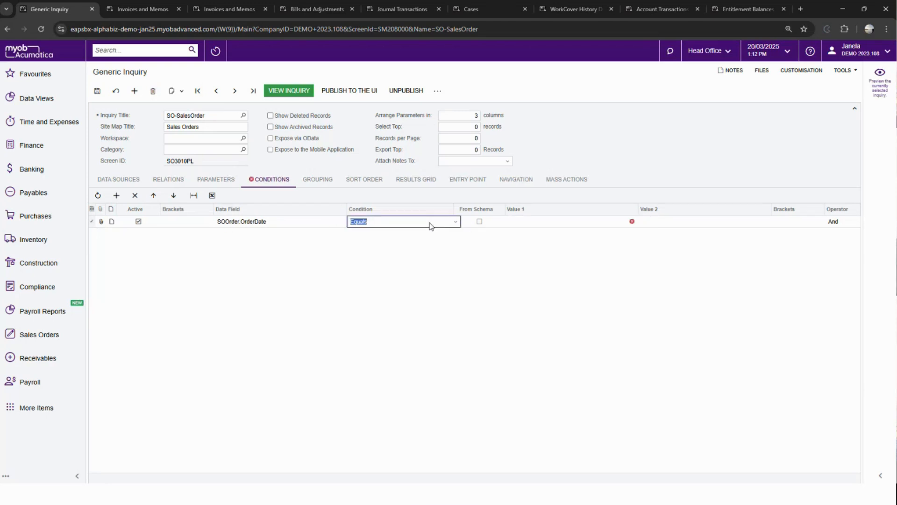
{"action": "left_click", "coordinate": [431, 225]}
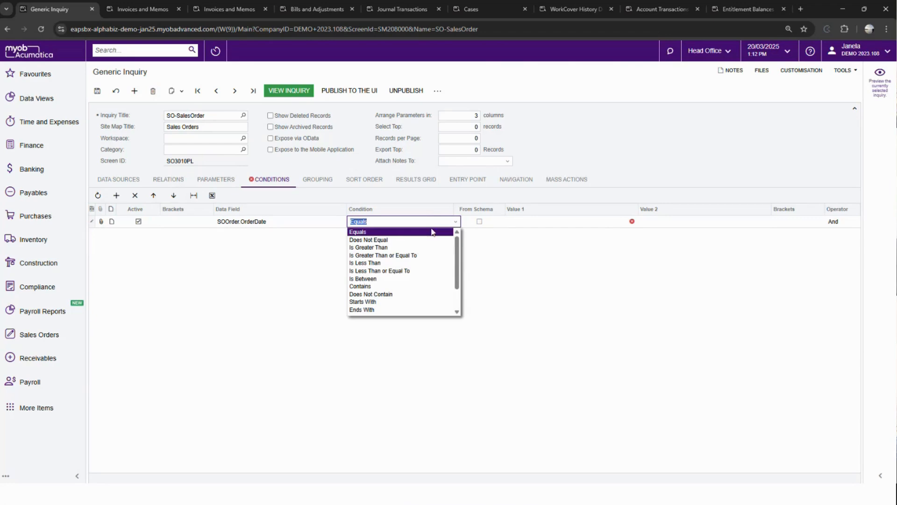
{"action": "left_click", "coordinate": [417, 256]}
- Enable From Schema for the order date condition, set Value 1 to 1/01/2024 and save the inquiry
{"action": "left_click", "coordinate": [522, 222]}
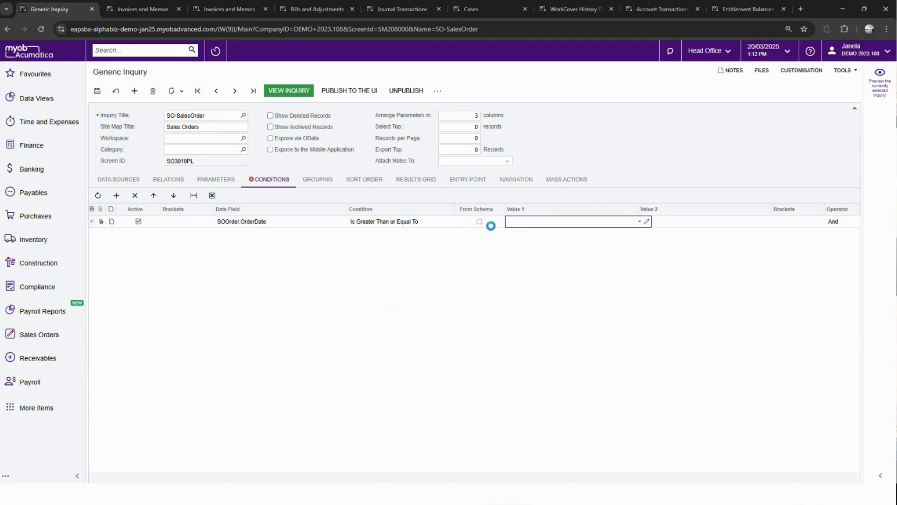
{"action": "left_click", "coordinate": [479, 221]}
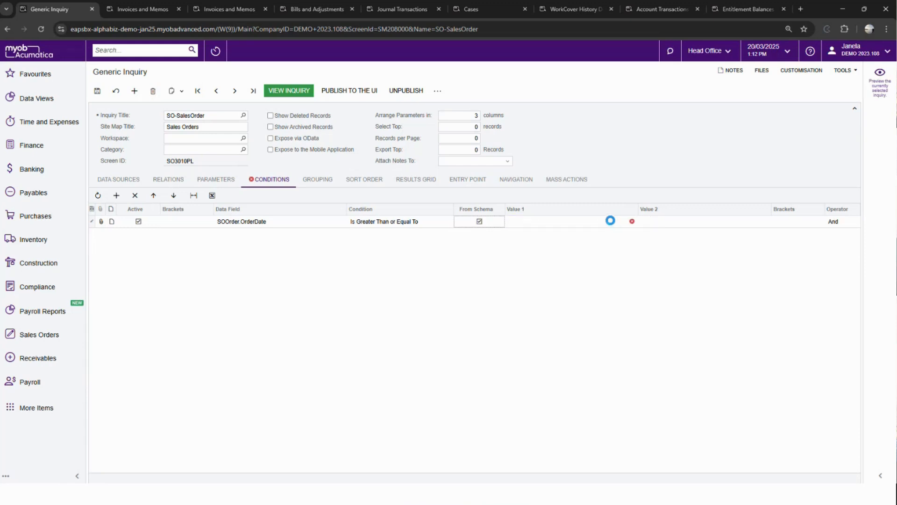
{"action": "left_click", "coordinate": [612, 222]}
{"action": "left_click", "coordinate": [641, 221]}
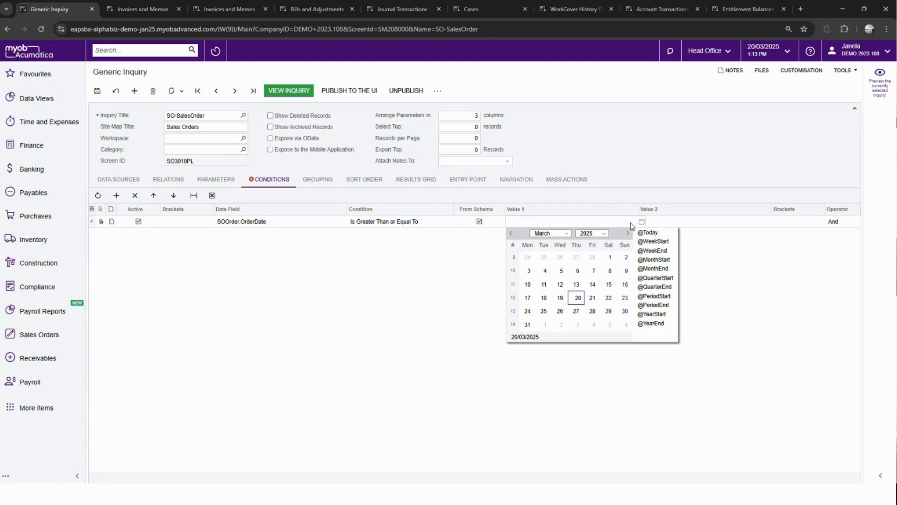
{"action": "left_click", "coordinate": [591, 233]}
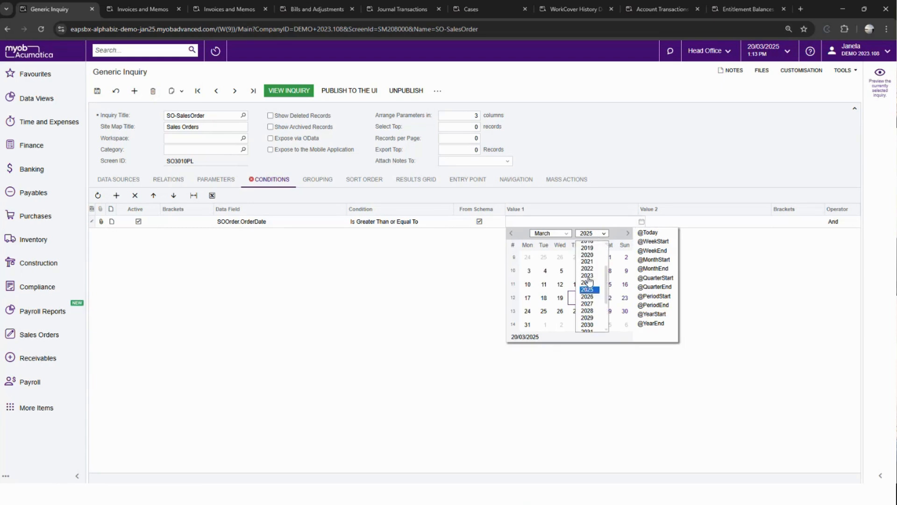
{"action": "left_click", "coordinate": [588, 282]}
{"action": "left_click", "coordinate": [551, 233]}
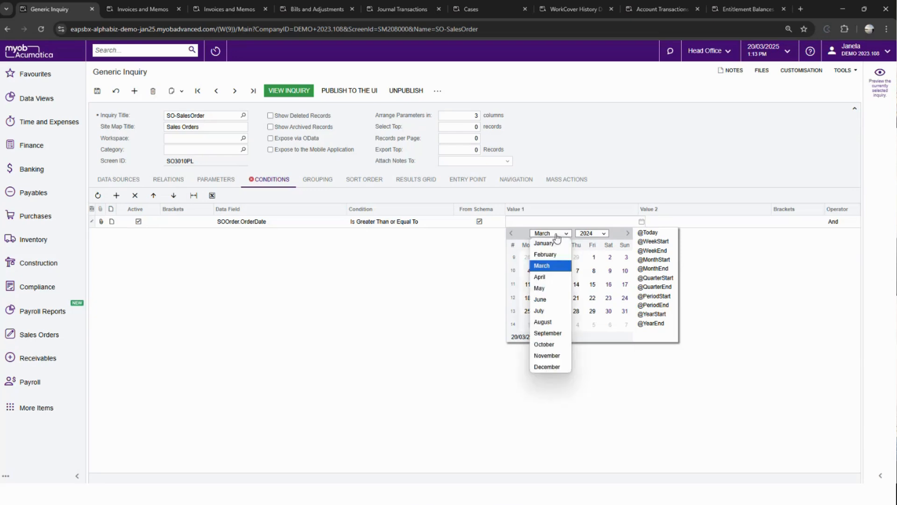
{"action": "left_click", "coordinate": [545, 243]}
{"action": "left_click", "coordinate": [527, 258]}
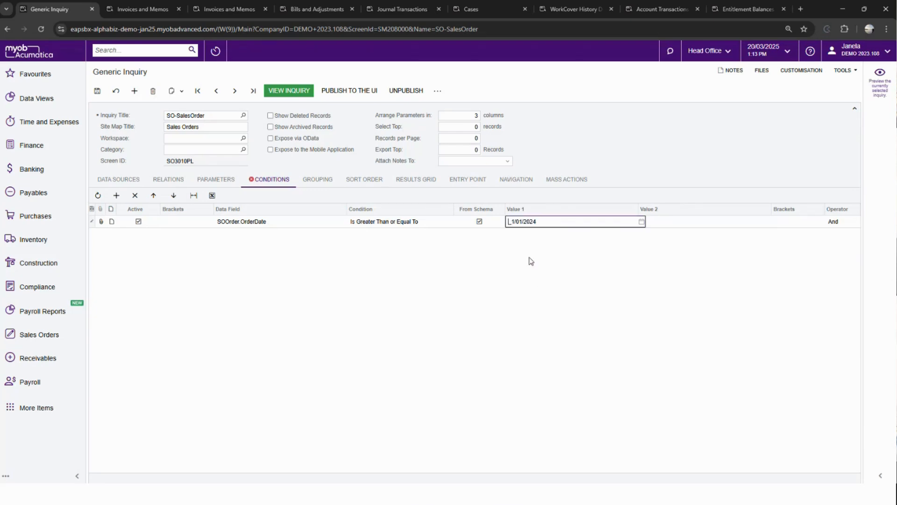
{"action": "key", "text": "Tab"}
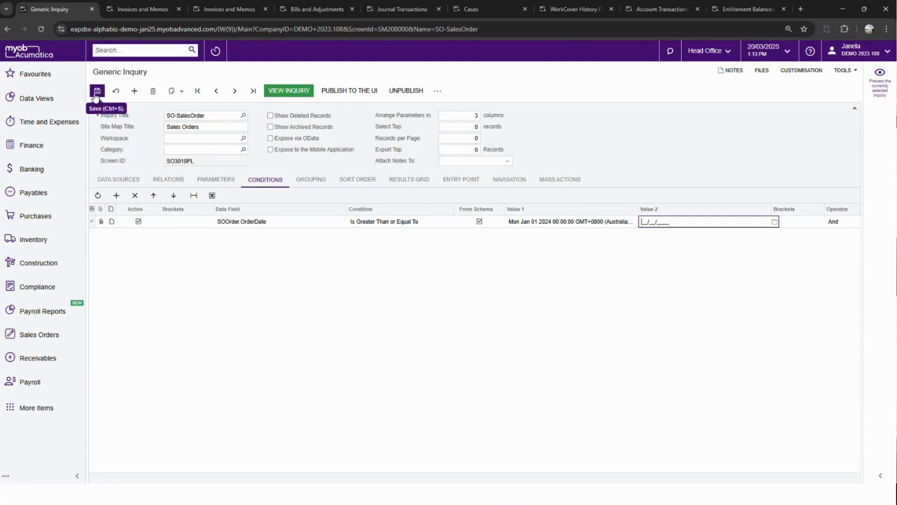
{"action": "left_click", "coordinate": [96, 92]}
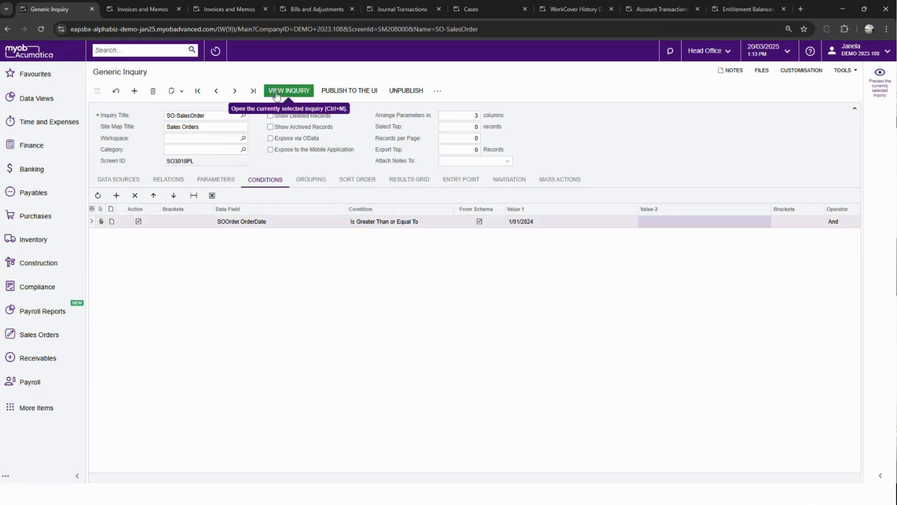
- View the resulting Sales Orders inquiry, check the order dates on its last page, and look back at the inquiry's condition
{"action": "left_click", "coordinate": [275, 91]}
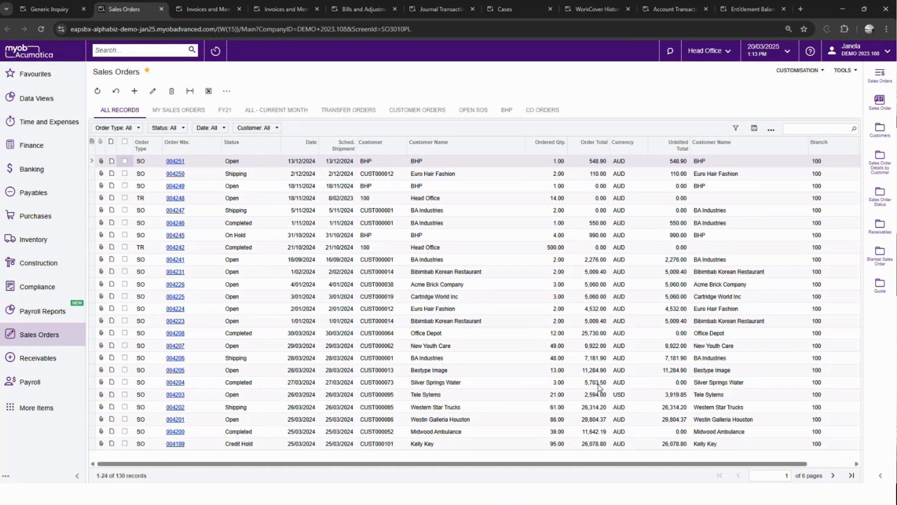
{"action": "mouse_move", "coordinate": [873, 492]}
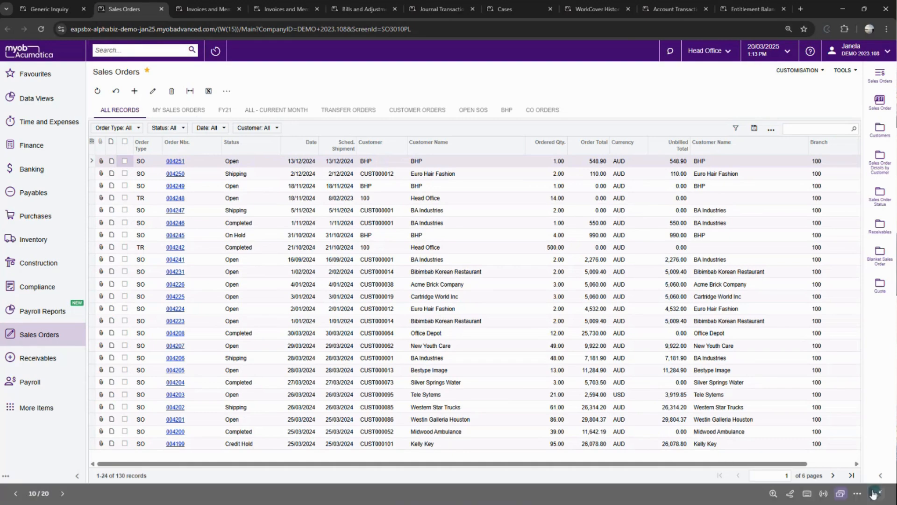
{"action": "left_click", "coordinate": [852, 475]}
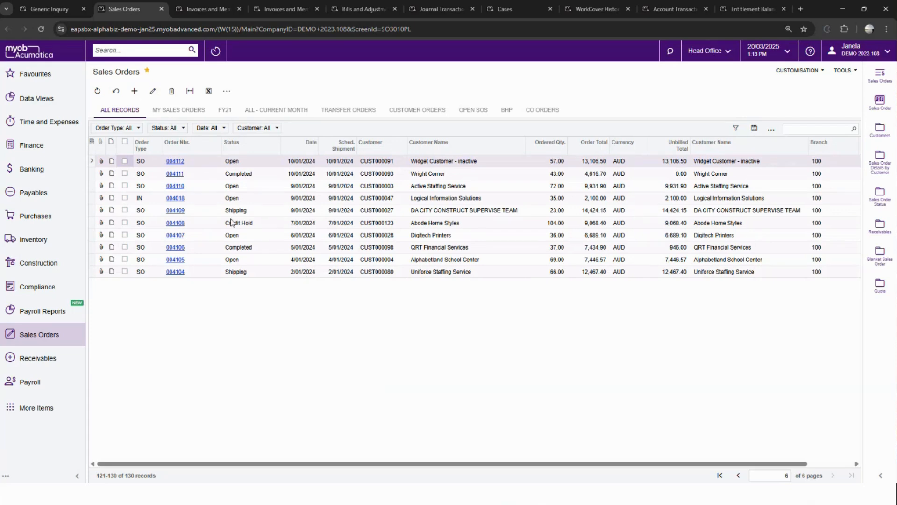
{"action": "left_click", "coordinate": [59, 12]}
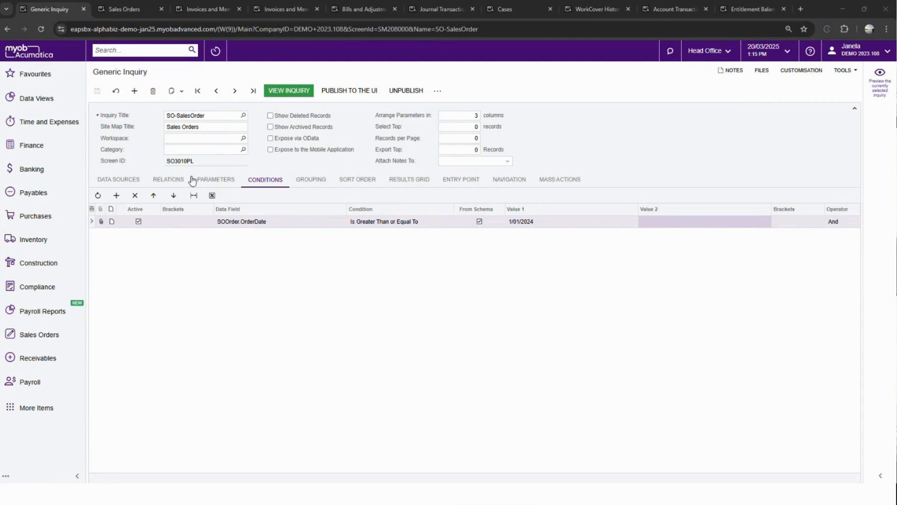
{"action": "left_click", "coordinate": [113, 10]}
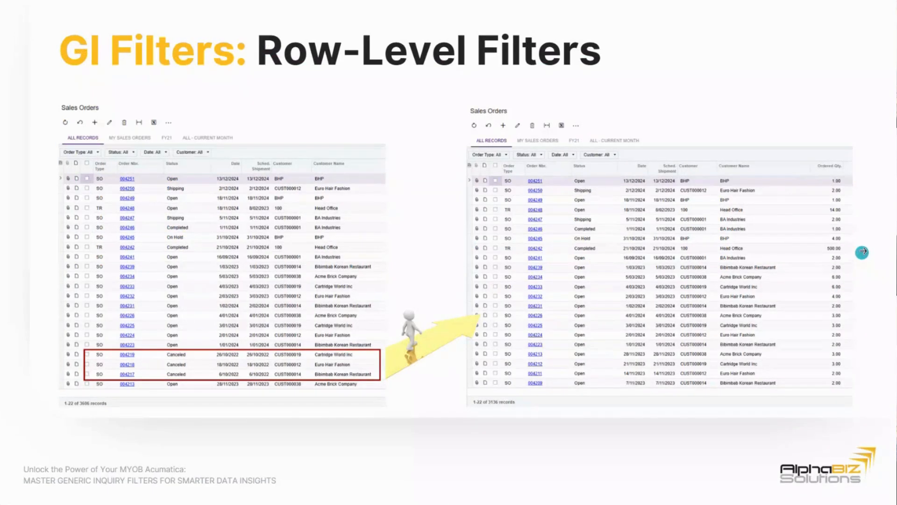
{"action": "left_click", "coordinate": [863, 251]}
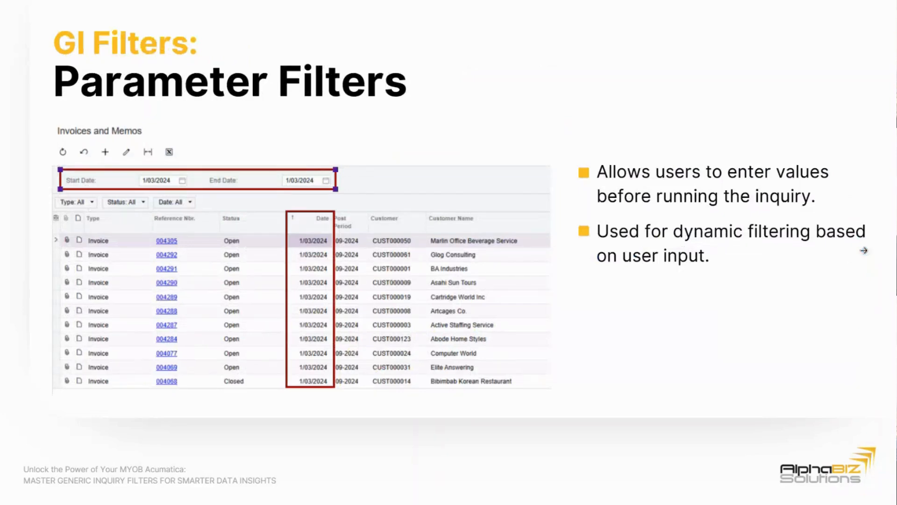
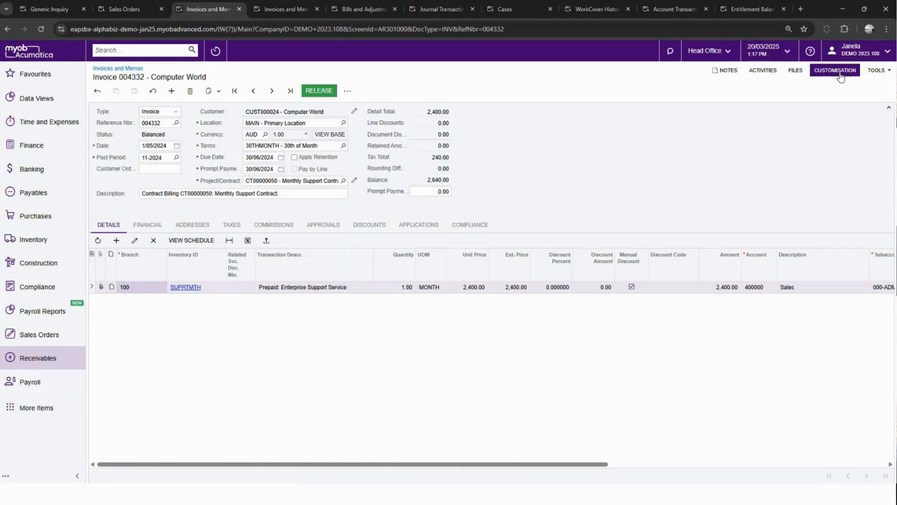
{"action": "left_click", "coordinate": [839, 74]}
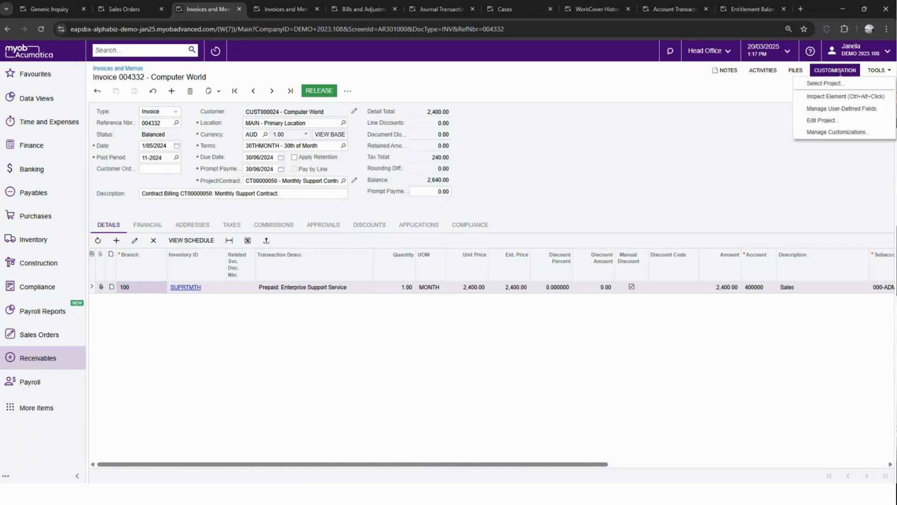
{"action": "left_click", "coordinate": [833, 97]}
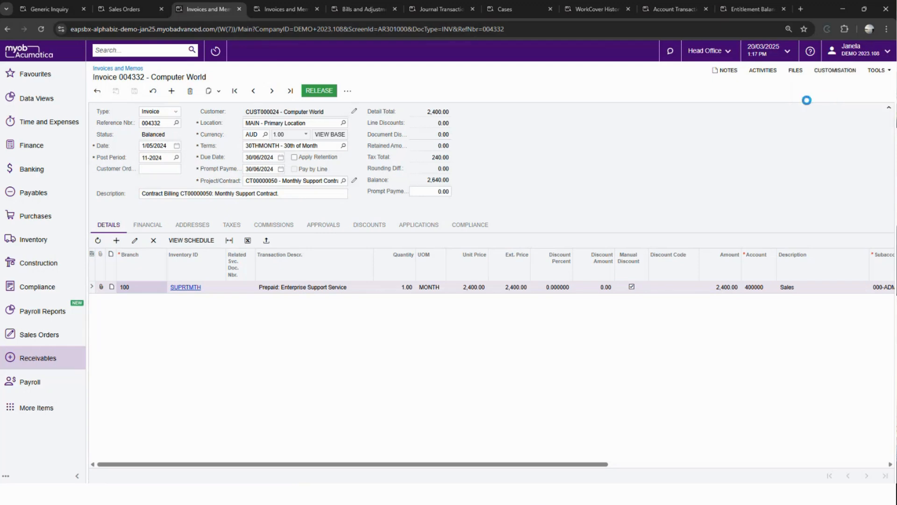
{"action": "left_click", "coordinate": [105, 132]}
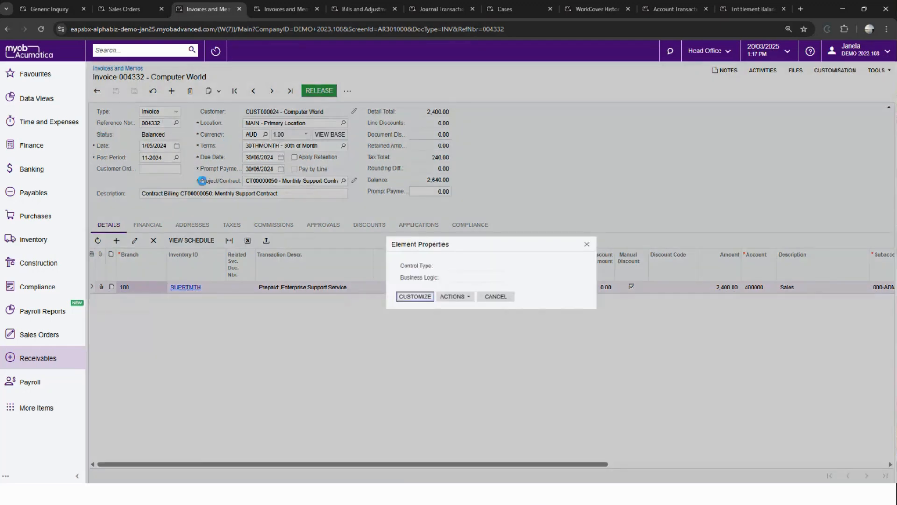
{"action": "left_click", "coordinate": [585, 243]}
- Inspect the invoice's Date field to read its data class and data field
{"action": "left_click", "coordinate": [823, 72]}
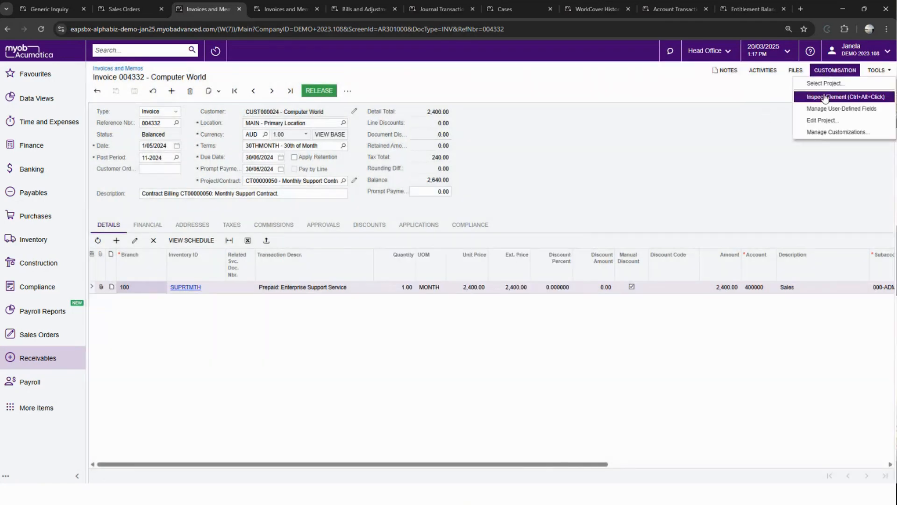
{"action": "left_click", "coordinate": [824, 95]}
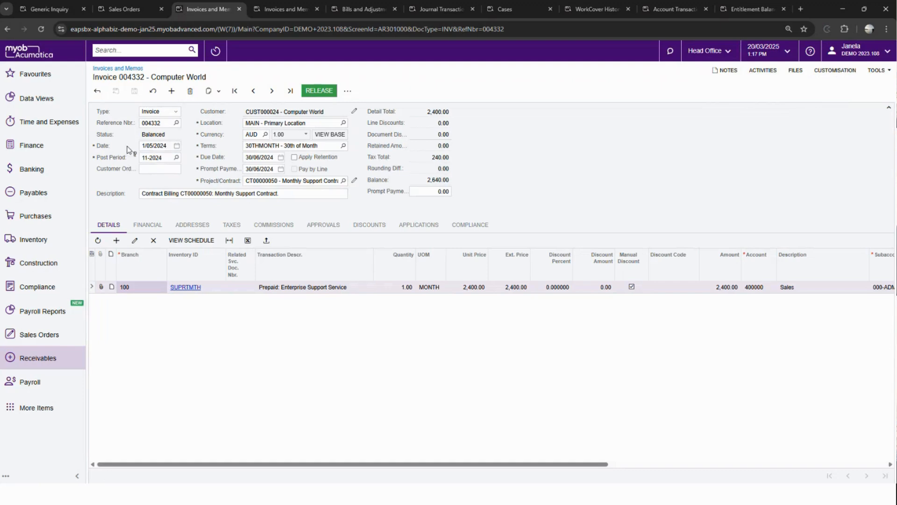
{"action": "left_click", "coordinate": [101, 145]}
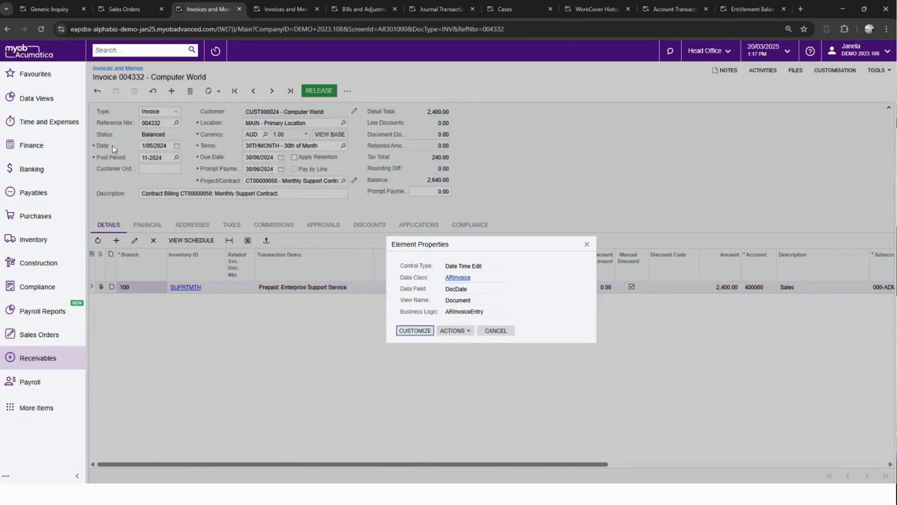
{"action": "left_click", "coordinate": [401, 291]}
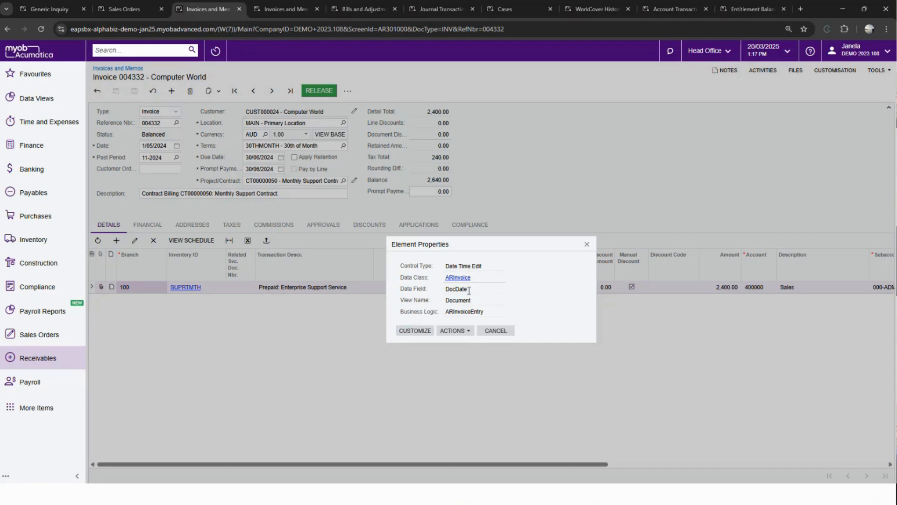
{"action": "double_click", "coordinate": [469, 290]}
{"action": "left_click", "coordinate": [451, 291]}
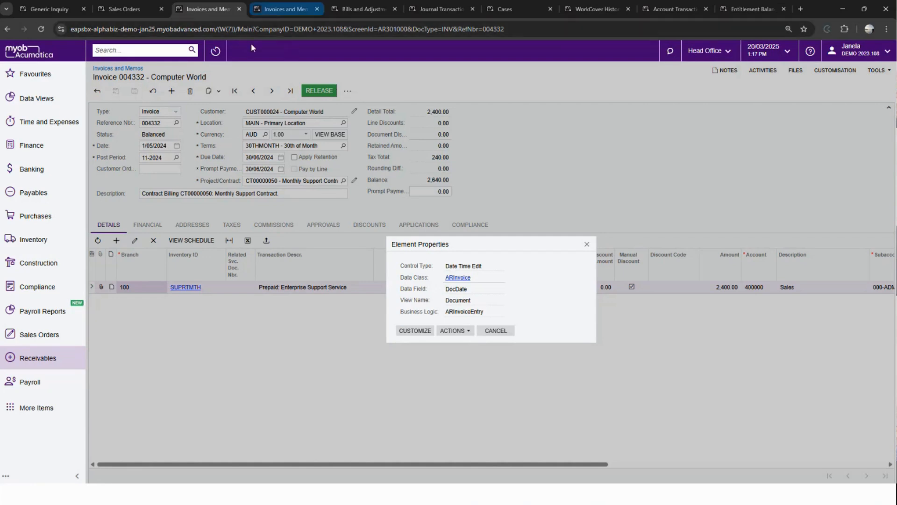
- Open the generic inquiry behind the Invoices and Memos list for editing
{"action": "left_click", "coordinate": [256, 10]}
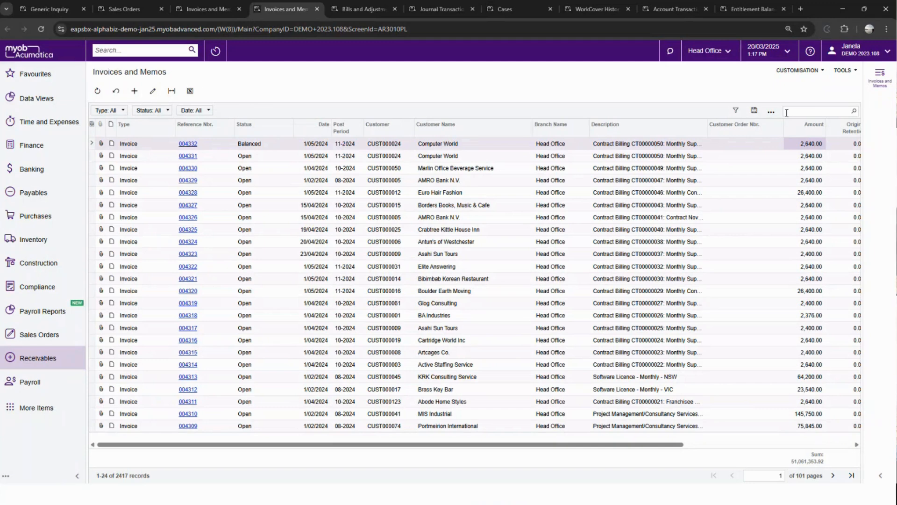
{"action": "left_click", "coordinate": [804, 75]}
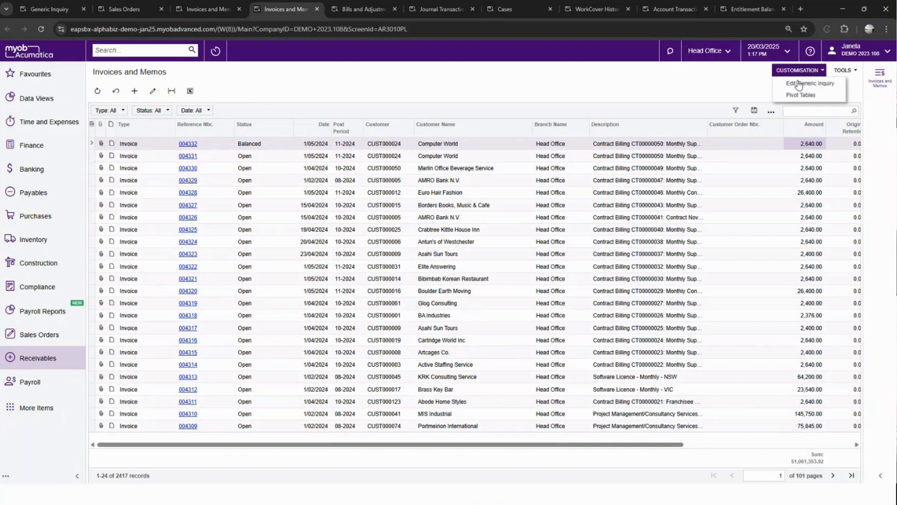
{"action": "left_click", "coordinate": [799, 87]}
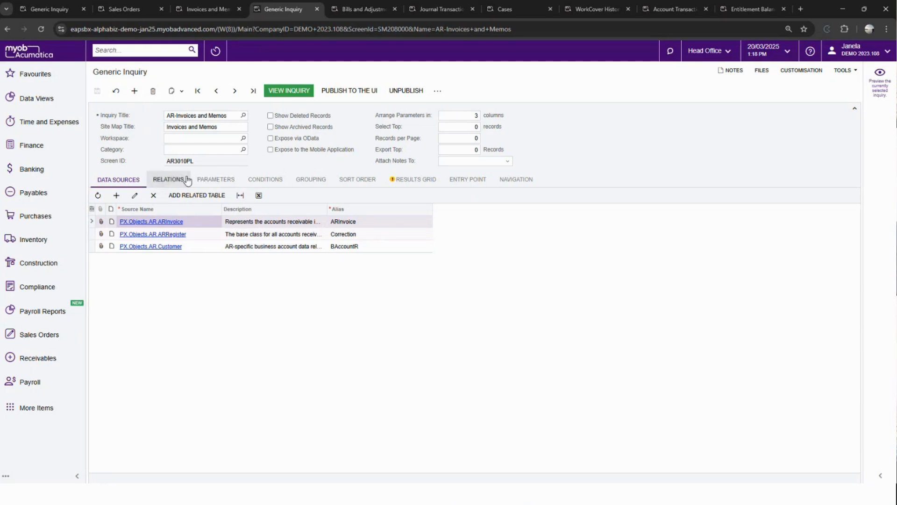
- Add an inquiry parameter named StartDate with the schema field ARInvoice.DocDate
{"action": "left_click", "coordinate": [211, 182]}
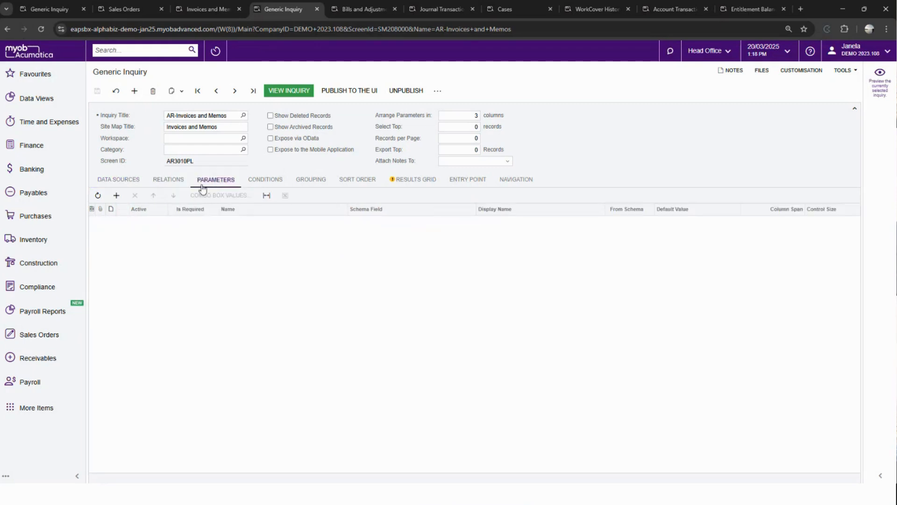
{"action": "left_click", "coordinate": [116, 196]}
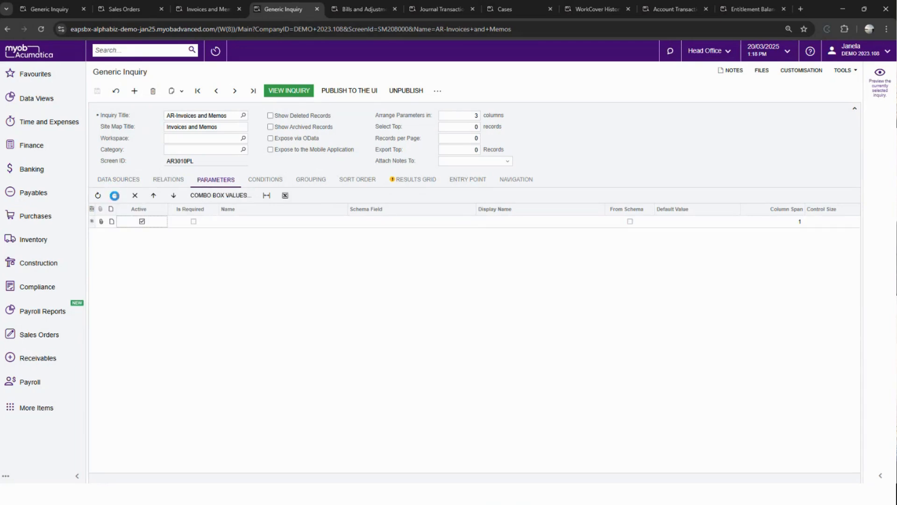
{"action": "left_click", "coordinate": [235, 221]}
{"action": "type", "text": "S"}
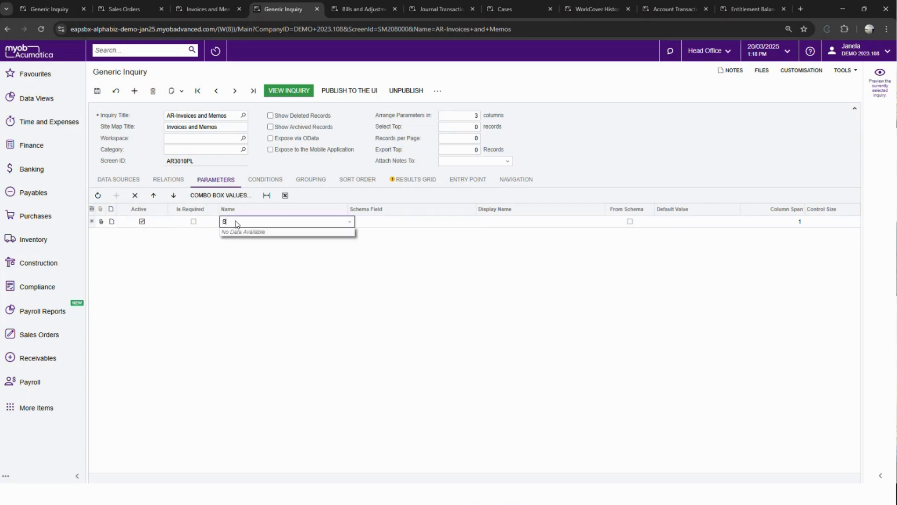
{"action": "type", "text": "tartDate"}
{"action": "key", "text": "Tab"}
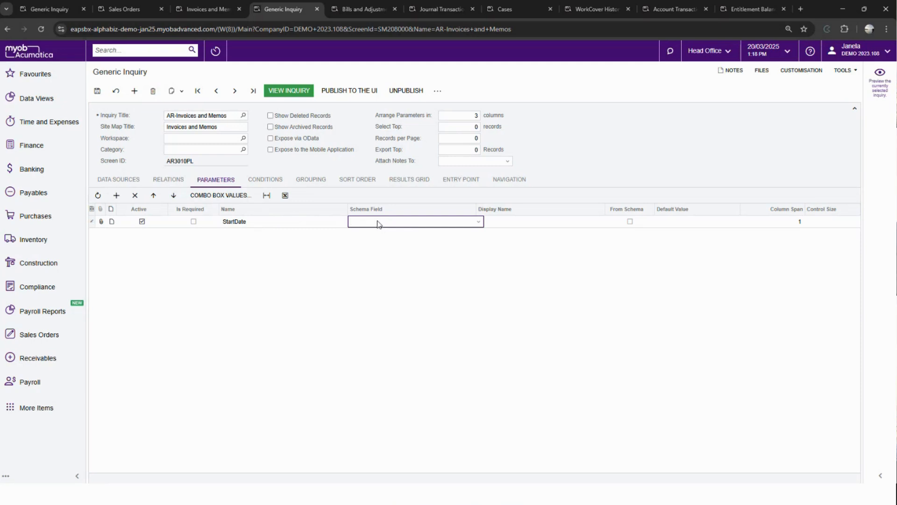
{"action": "type", "text": "docdate"}
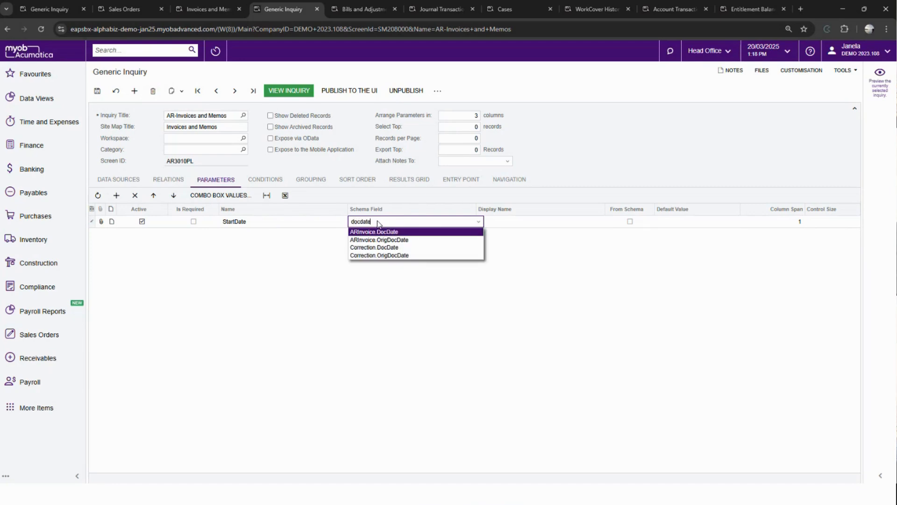
{"action": "left_click", "coordinate": [394, 232]}
- Set the StartDate parameter's display name to Invoice Start Date and enable From Schema
{"action": "left_click", "coordinate": [478, 221]}
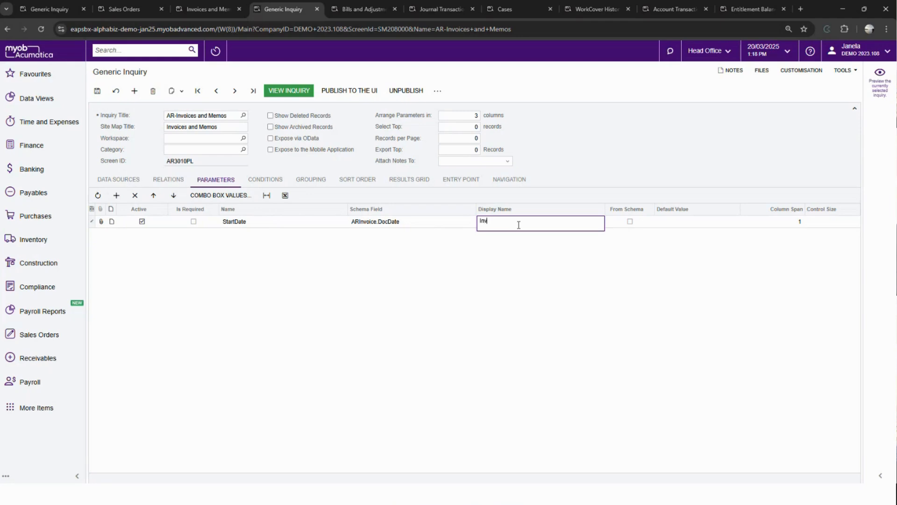
{"action": "type", "text": "oice Start Date"}
{"action": "key", "text": "Tab"}
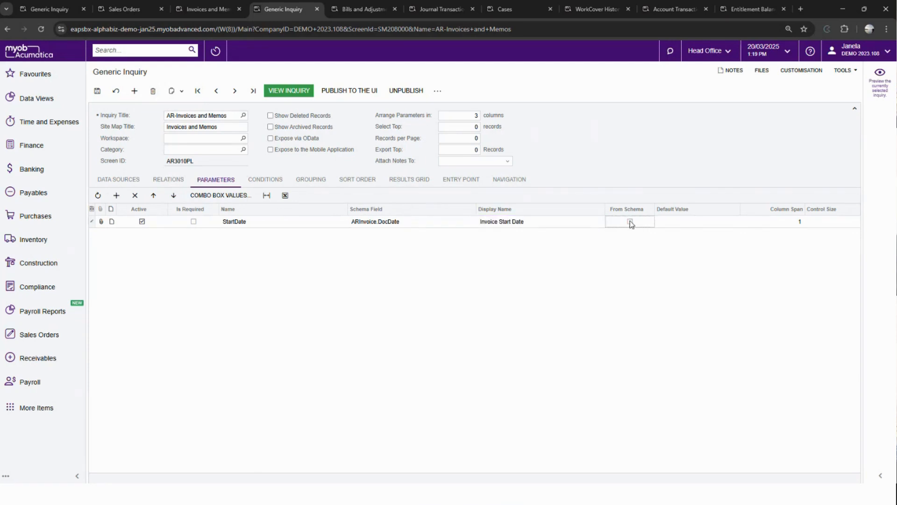
{"action": "left_click", "coordinate": [629, 221]}
- Look at the calendar and relative date options for the StartDate parameter's default value
{"action": "left_click", "coordinate": [688, 222]}
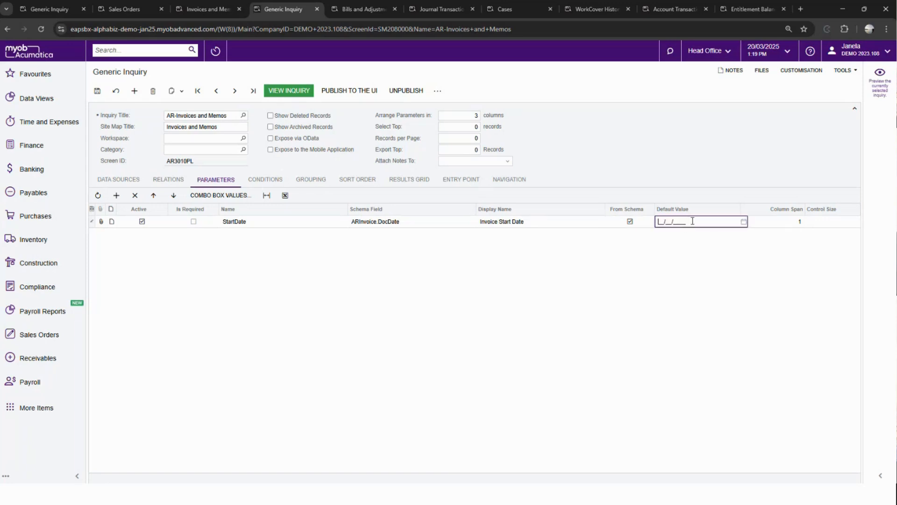
{"action": "left_click", "coordinate": [744, 222]}
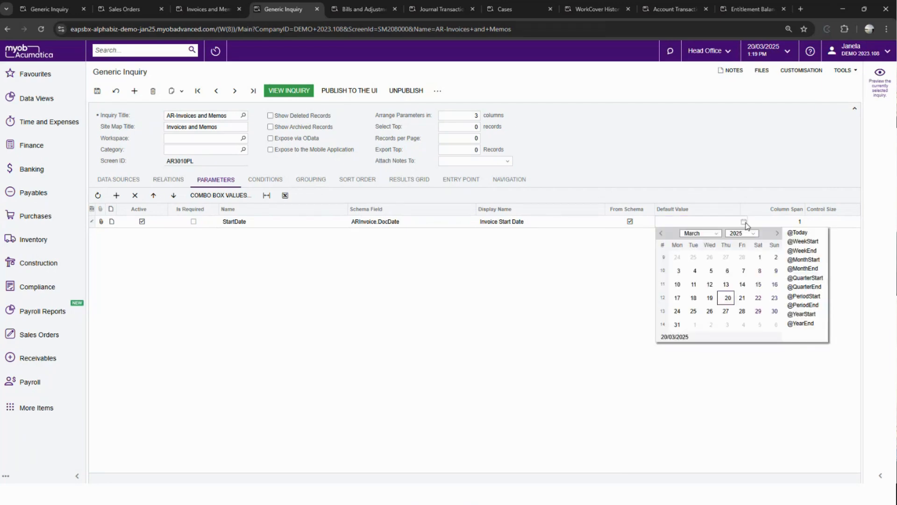
{"action": "left_click", "coordinate": [744, 223]}
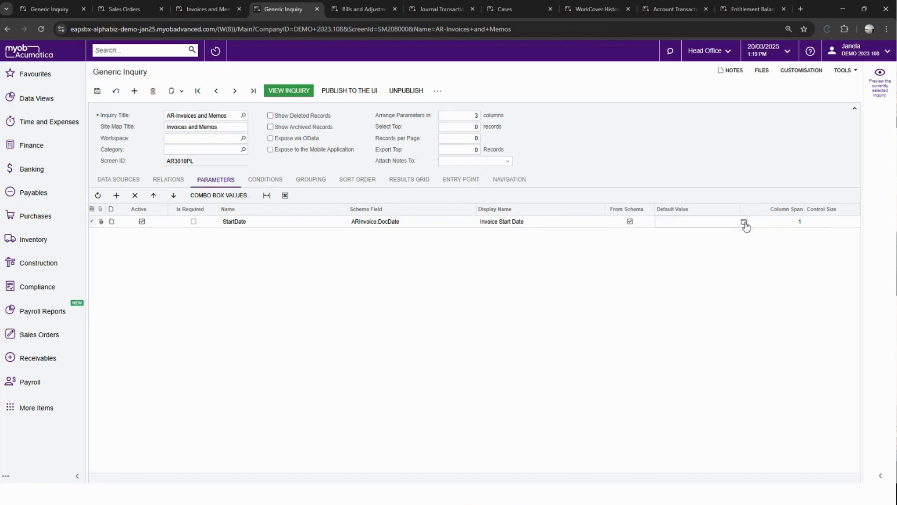
{"action": "key", "text": "Tab"}
{"action": "left_click", "coordinate": [673, 224]}
- Add a second parameter row below StartDate and name it EndDate
{"action": "key", "text": "Tab"}
{"action": "key", "text": "Tab"}
{"action": "key", "text": "Tab"}
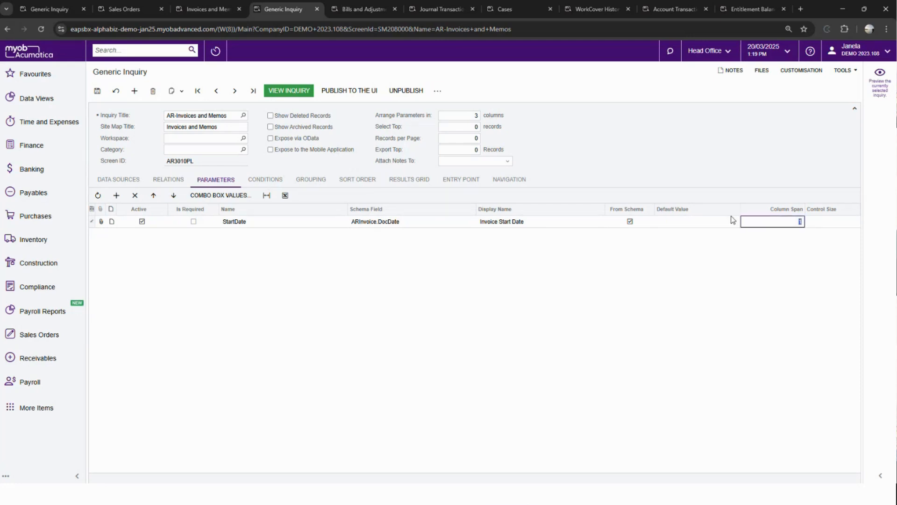
{"action": "key", "text": "Tab"}
{"action": "key", "text": "Tab"}
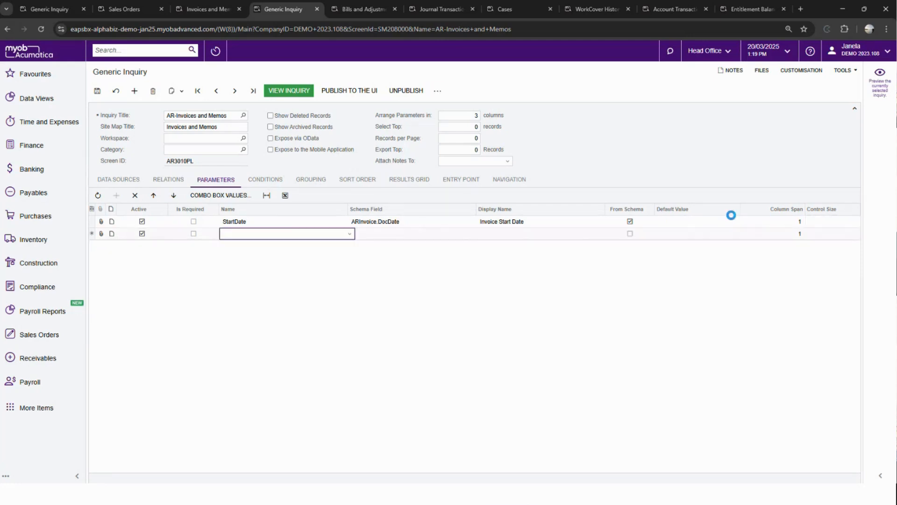
{"action": "type", "text": "End"}
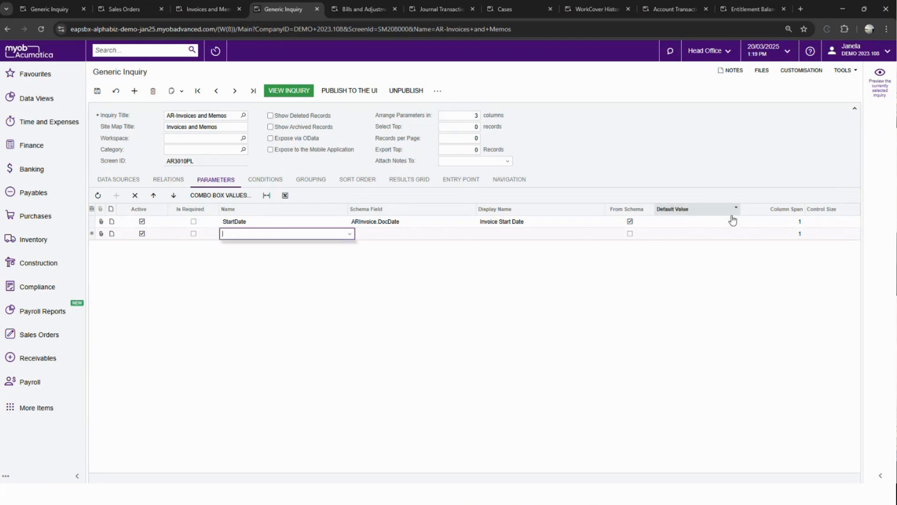
{"action": "type", "text": "D"}
{"action": "key", "text": "BackSpace"}
{"action": "type", "text": "EndDate"}
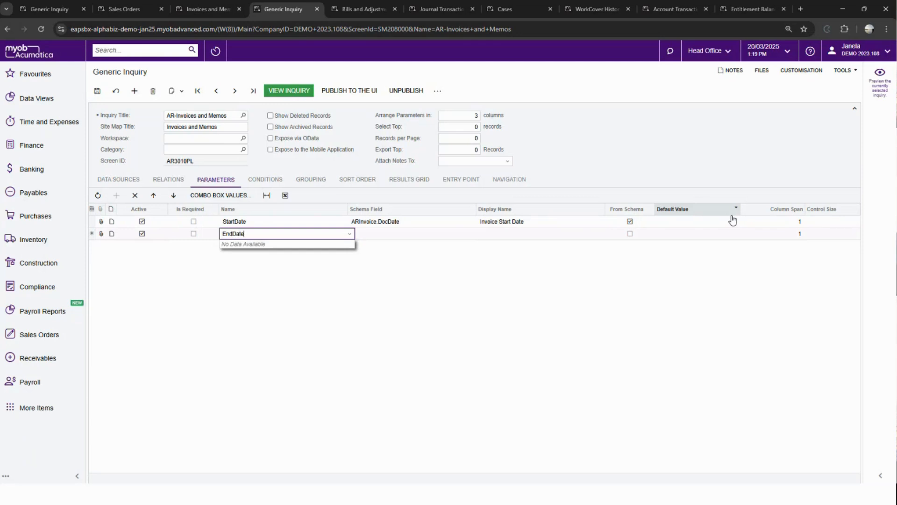
- Set the EndDate parameter's schema field to ARInvoice.DocDate
{"action": "key", "text": "Tab"}
{"action": "type", "text": "docdate"}
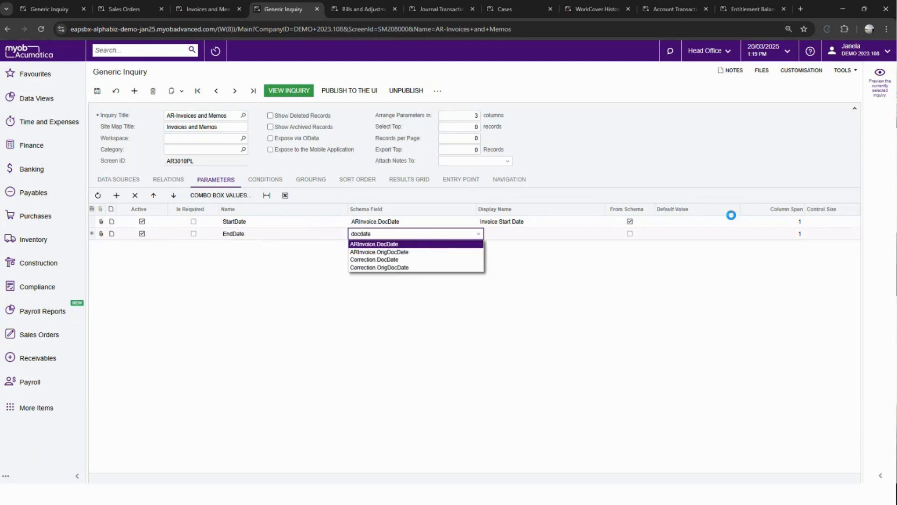
{"action": "key", "text": "Tab"}
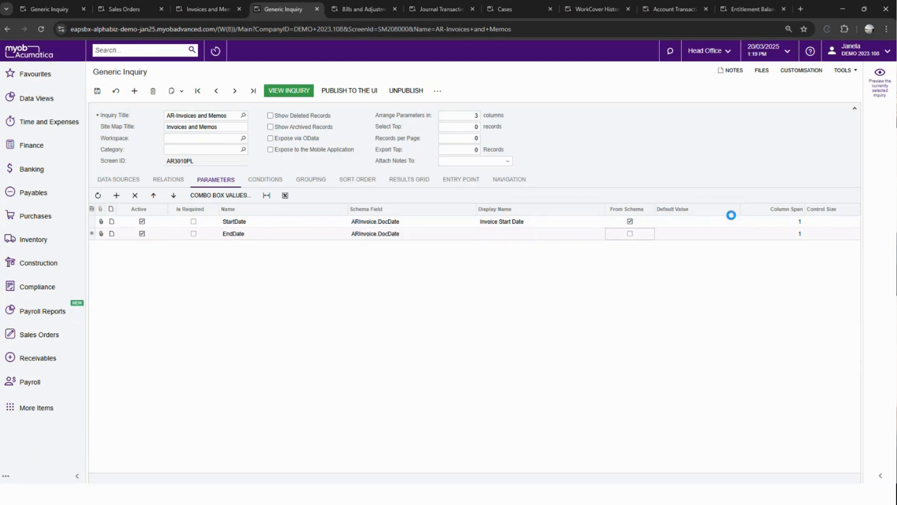
{"action": "left_click", "coordinate": [446, 235]}
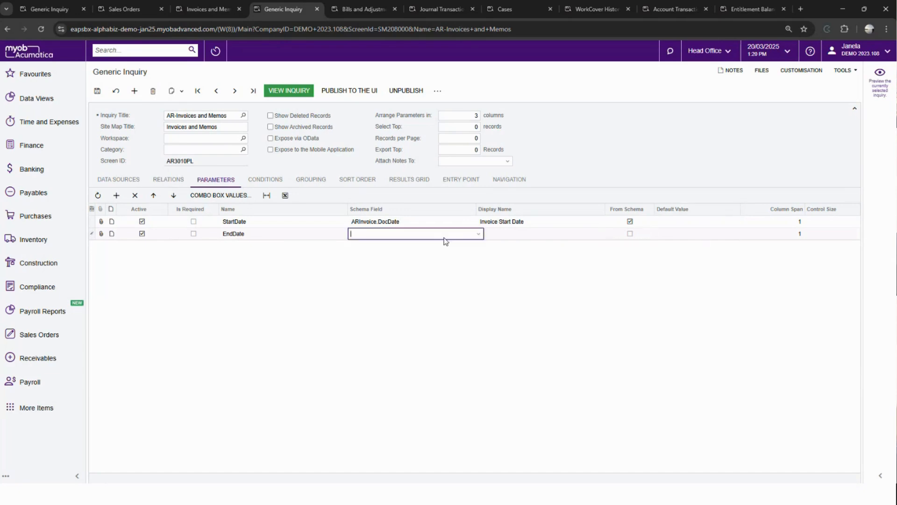
{"action": "type", "text": "docda"}
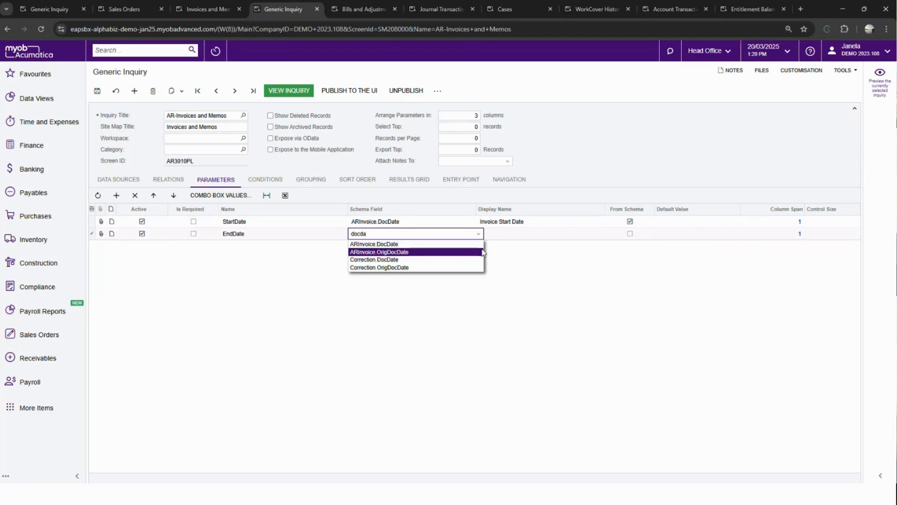
{"action": "key", "text": "Up"}
{"action": "key", "text": "Tab"}
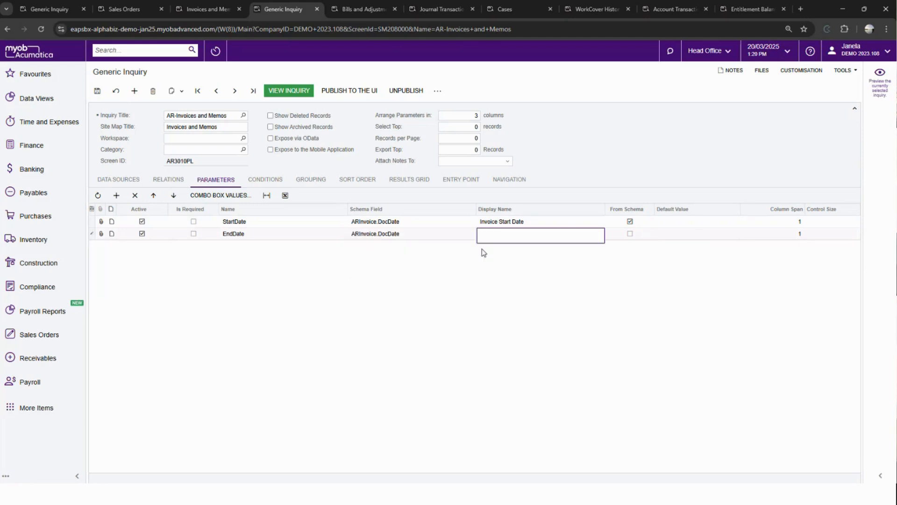
- Set the EndDate parameter's display name to Invoice End Date and enable From Schema
{"action": "type", "text": "Invoice End Da"}
{"action": "type", "text": "tre"}
{"action": "left_click", "coordinate": [630, 234]}
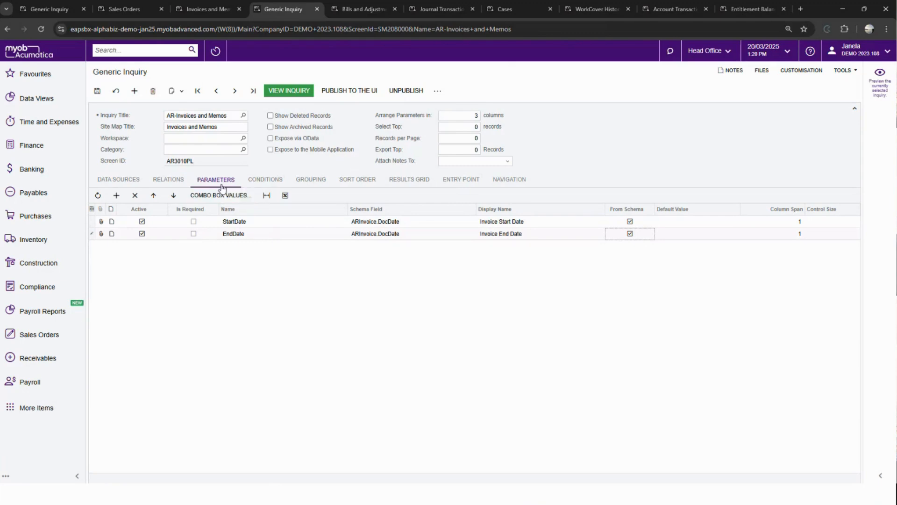
- Add a condition row below ARInvoice.Released with one opening bracket and ARInvoice.DocDate as its data field
{"action": "left_click", "coordinate": [254, 183]}
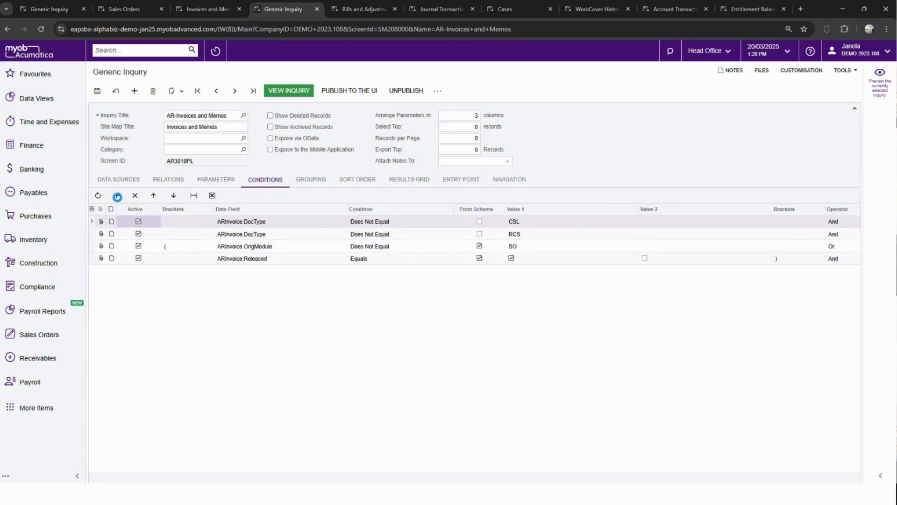
{"action": "left_click", "coordinate": [117, 197]}
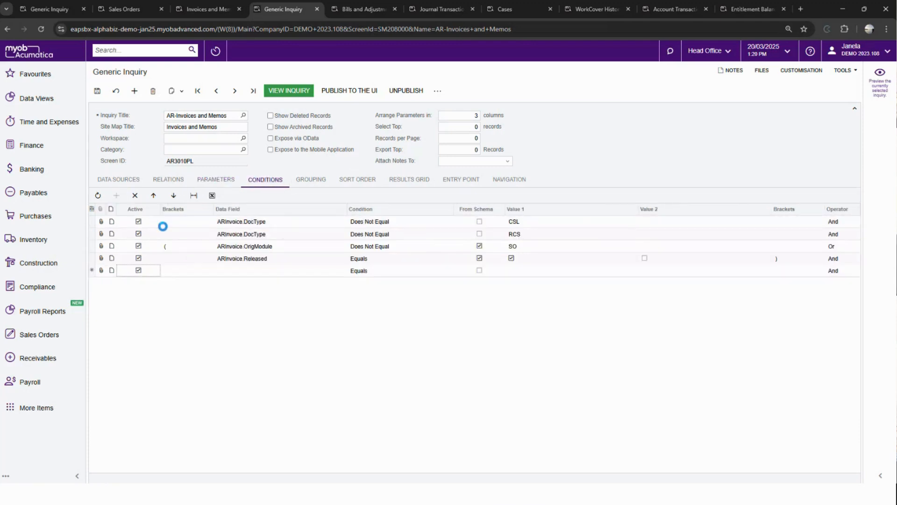
{"action": "left_click", "coordinate": [184, 271]}
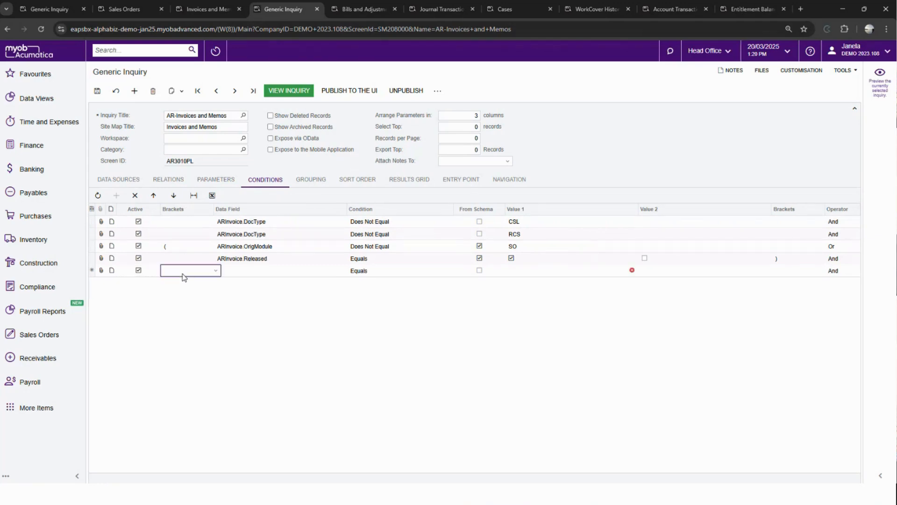
{"action": "left_click", "coordinate": [183, 272]}
{"action": "left_click", "coordinate": [182, 283]}
{"action": "left_click", "coordinate": [229, 273]}
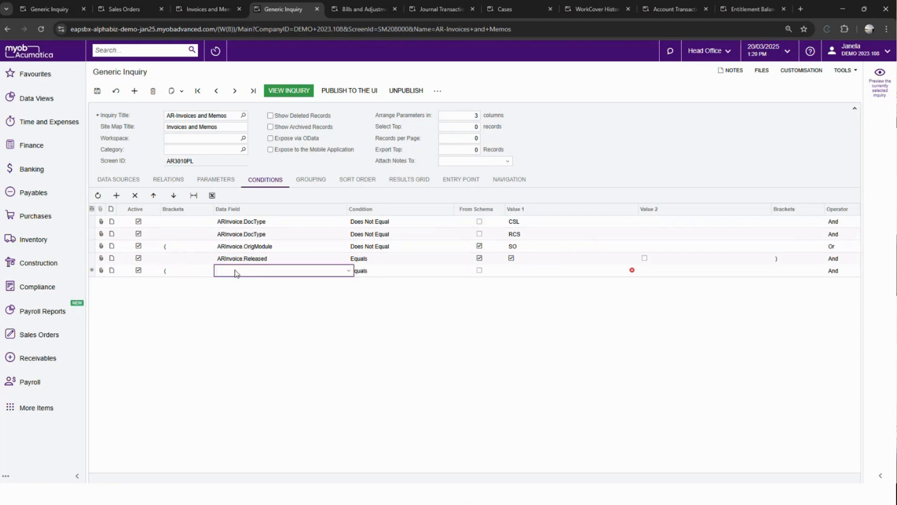
{"action": "type", "text": "docdate"}
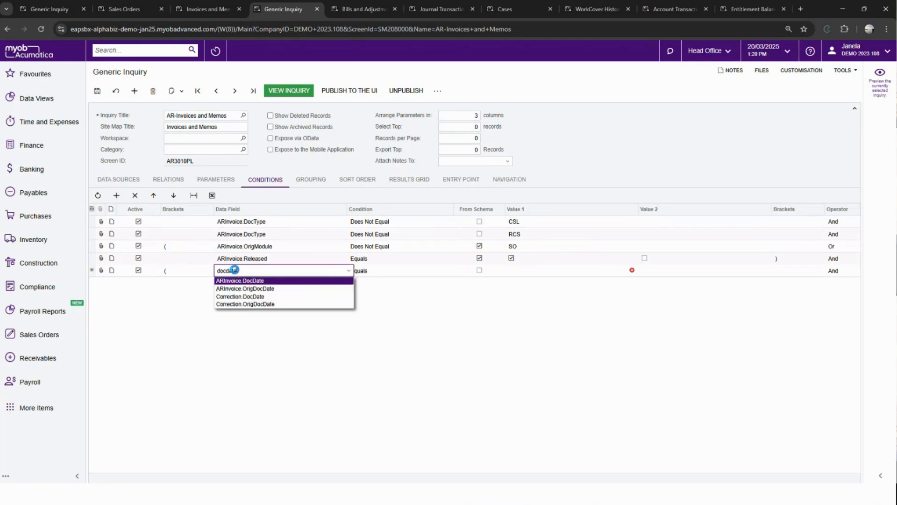
{"action": "key", "text": "Tab"}
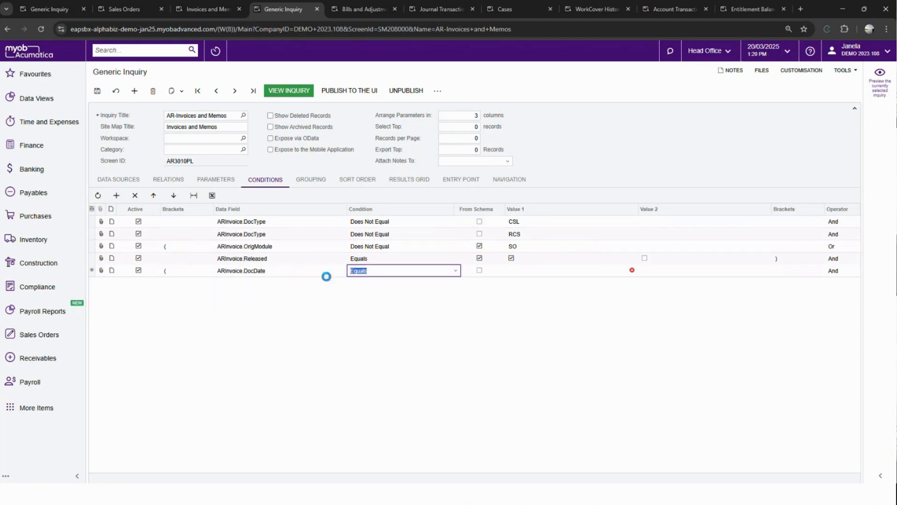
- Set the new DocDate condition to Is Greater Than or Equal To with [StartDate] as Value 1
{"action": "left_click", "coordinate": [377, 270]}
{"action": "left_click", "coordinate": [382, 304]}
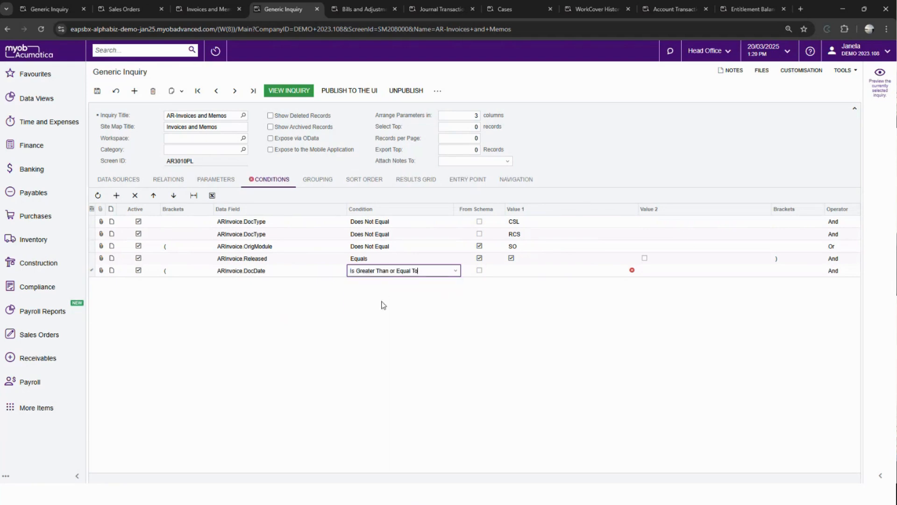
{"action": "left_click", "coordinate": [488, 272]}
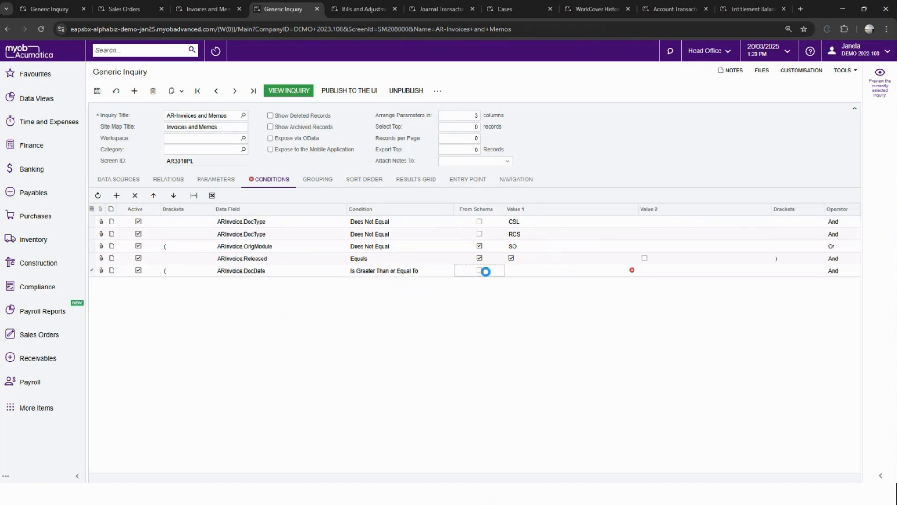
{"action": "left_click", "coordinate": [519, 272]}
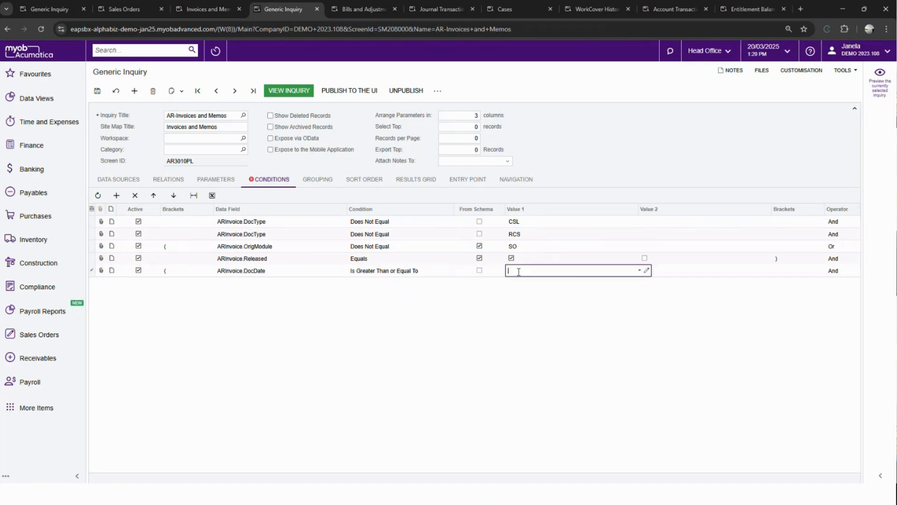
{"action": "left_click", "coordinate": [639, 270]}
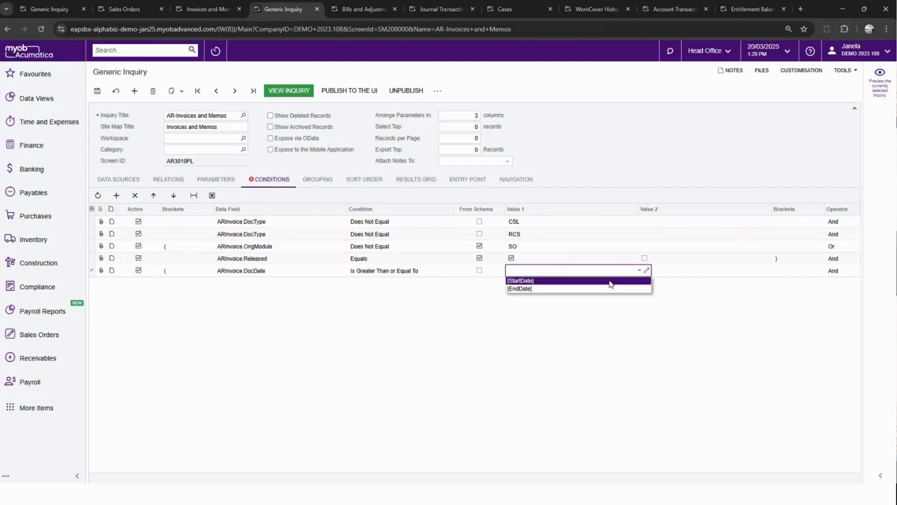
{"action": "left_click", "coordinate": [587, 282]}
- Set the operator of the DocDate start condition to Or
{"action": "left_click", "coordinate": [642, 269]}
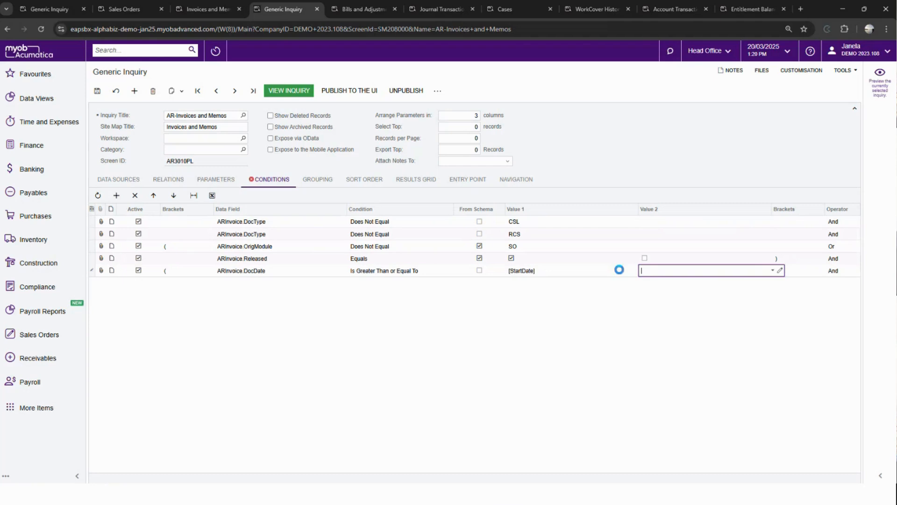
{"action": "left_click", "coordinate": [809, 269]}
{"action": "left_click", "coordinate": [848, 271]}
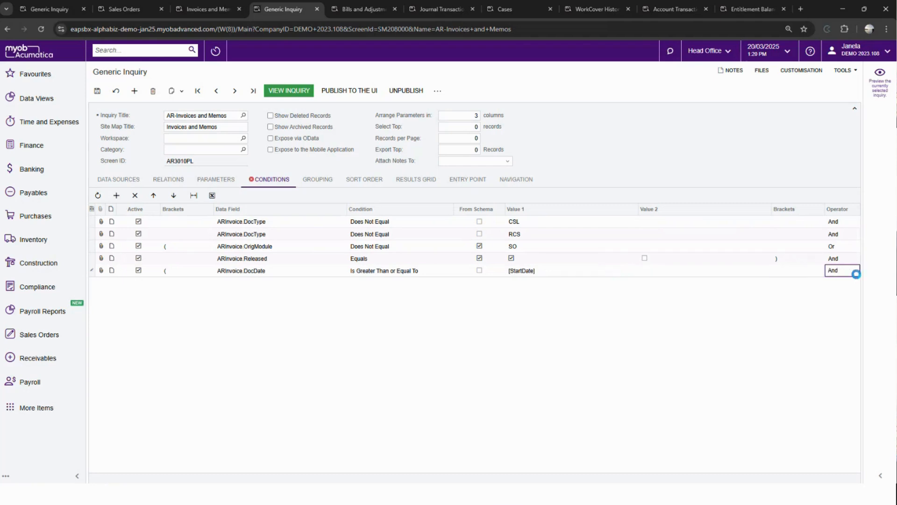
{"action": "left_click", "coordinate": [845, 274]}
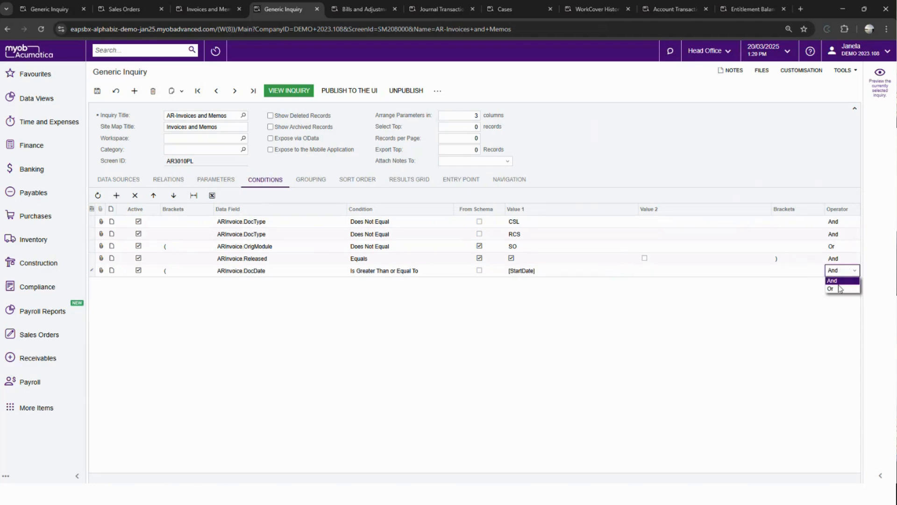
{"action": "key", "text": "Tab"}
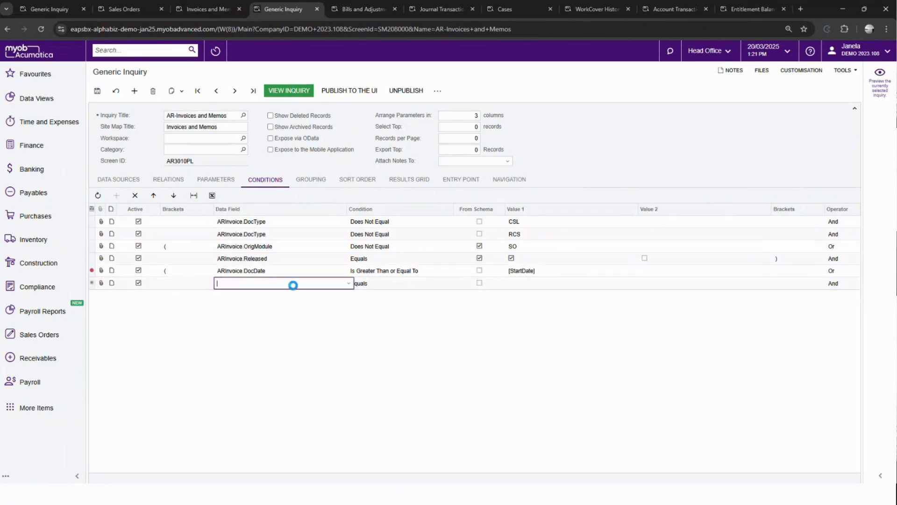
- Fill the next condition row with data field [StartDate] and the condition Is Empty
{"action": "left_click", "coordinate": [239, 287]}
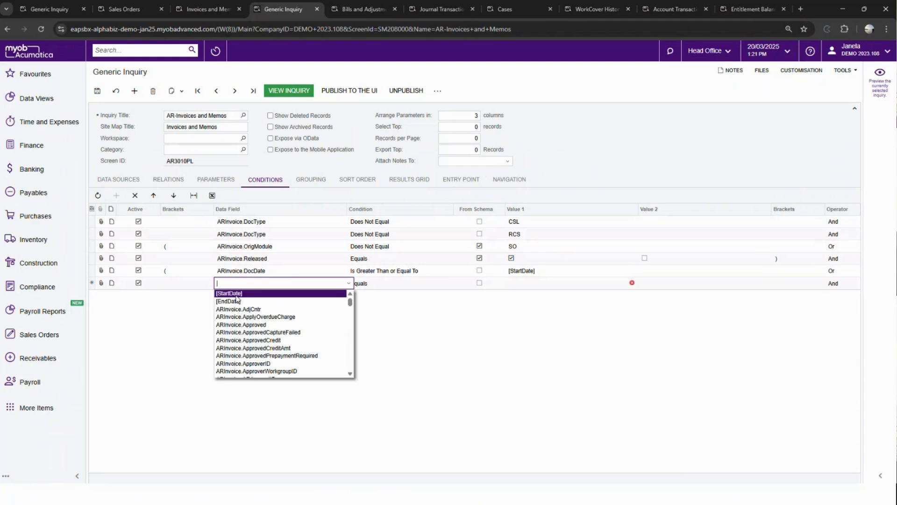
{"action": "left_click", "coordinate": [239, 295]}
{"action": "left_click", "coordinate": [393, 288]}
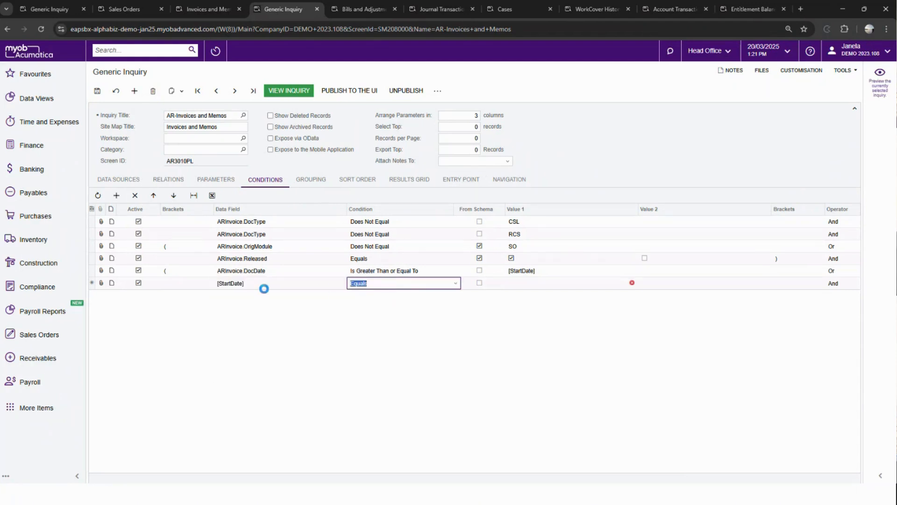
{"action": "left_click", "coordinate": [455, 284]}
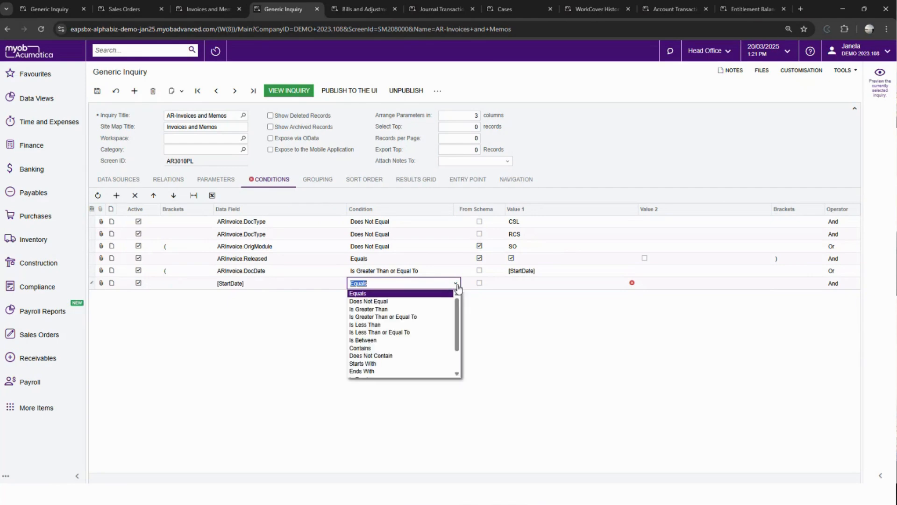
{"action": "type", "text": "empty"}
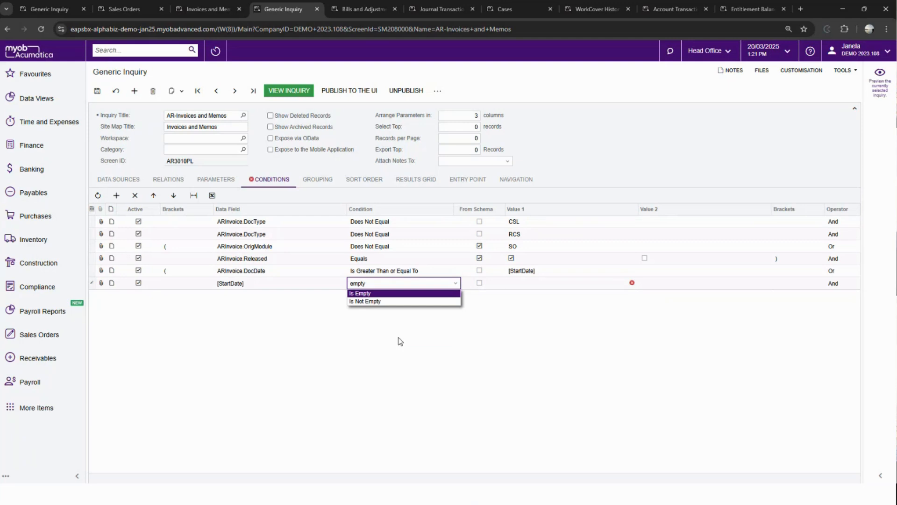
{"action": "left_click", "coordinate": [408, 294]}
- Add one closing bracket to the [StartDate] Is Empty condition
{"action": "left_click", "coordinate": [784, 283]}
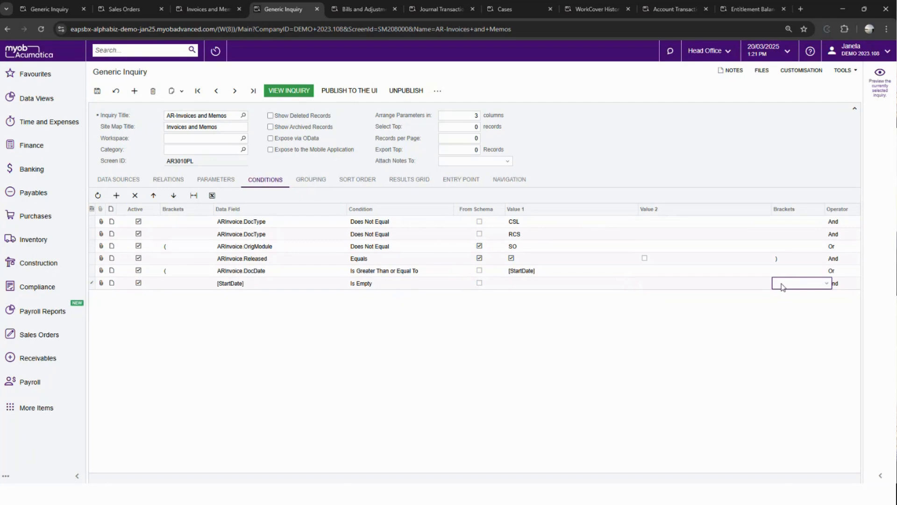
{"action": "left_click", "coordinate": [784, 286]}
{"action": "left_click", "coordinate": [810, 295]}
{"action": "left_click", "coordinate": [811, 295]}
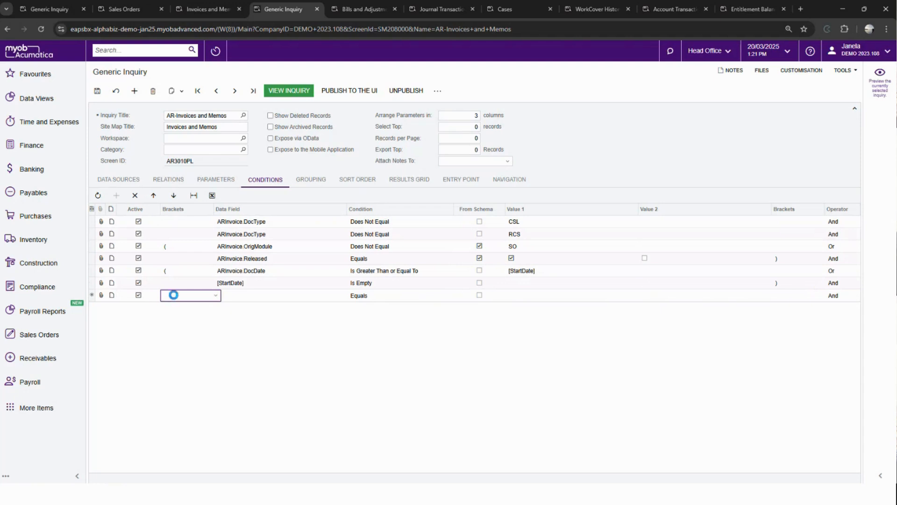
- Start another condition row with one opening bracket and ARInvoice.DocDate as its data field
{"action": "left_click", "coordinate": [175, 298]}
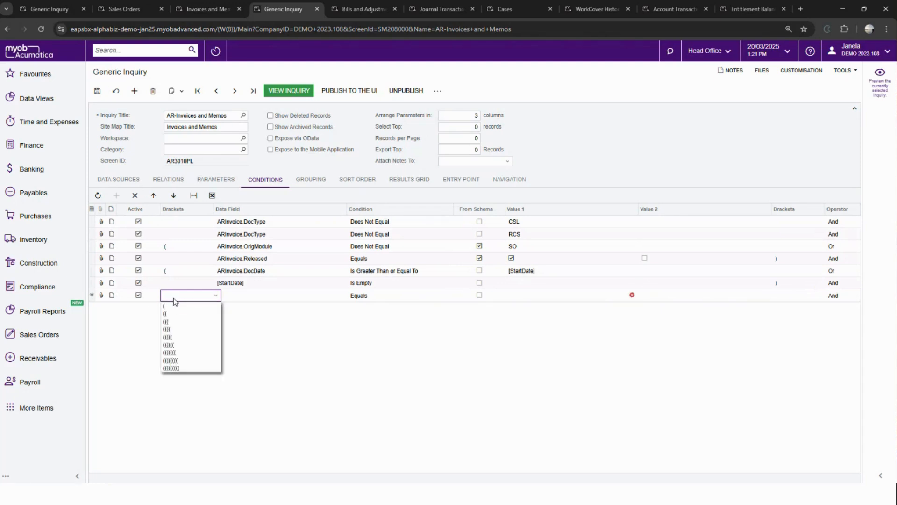
{"action": "left_click", "coordinate": [191, 306]}
{"action": "left_click", "coordinate": [230, 299]}
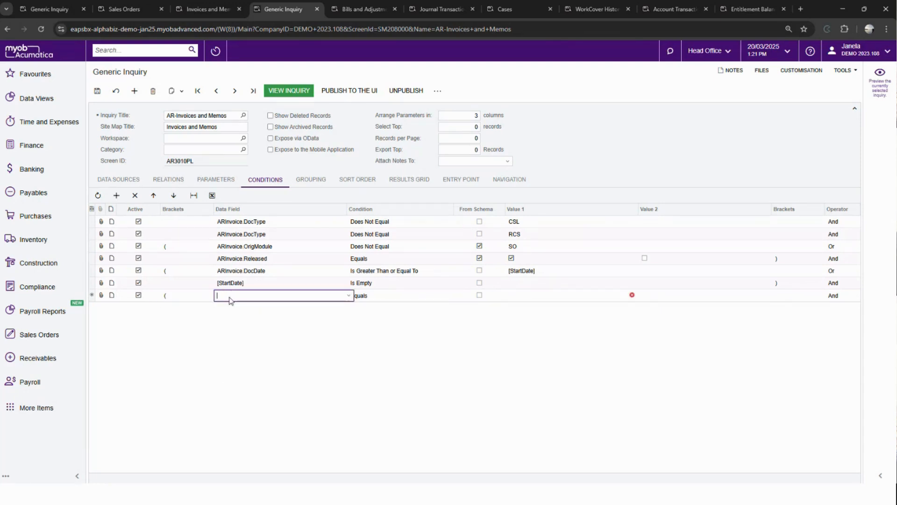
{"action": "type", "text": "docta"}
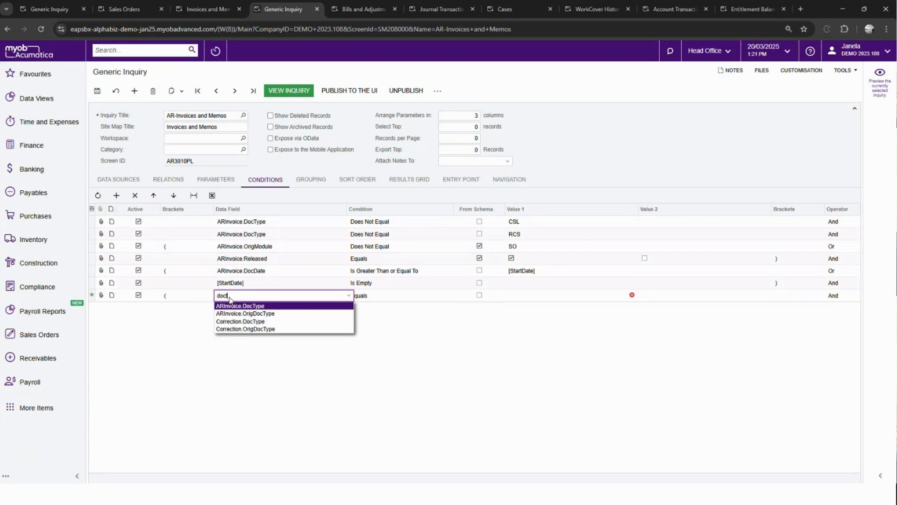
{"action": "key", "text": "BackSpace"}
{"action": "key", "text": "BackSpace"}
{"action": "type", "text": "da"}
{"action": "key", "text": "Tab"}
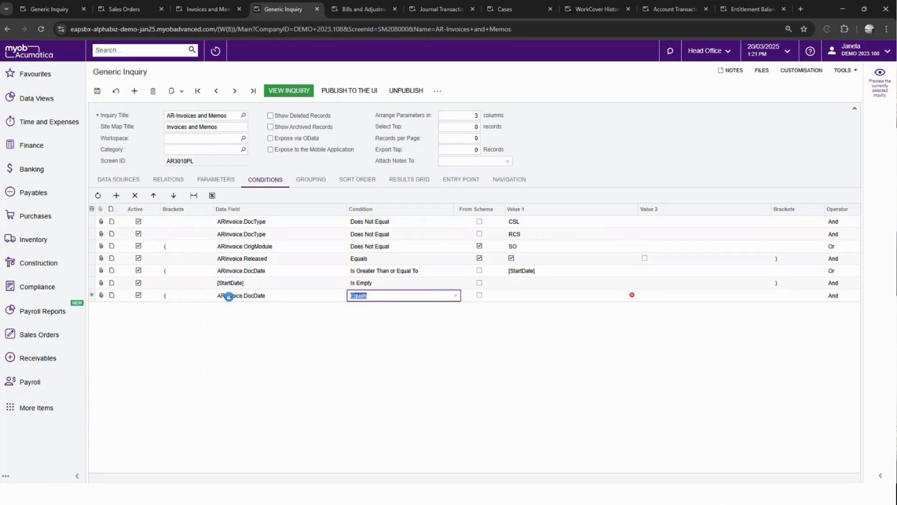
- Set the second DocDate condition to Is Less Than or Equal To with [EndDate] as Value 1
{"action": "left_click", "coordinate": [390, 295]}
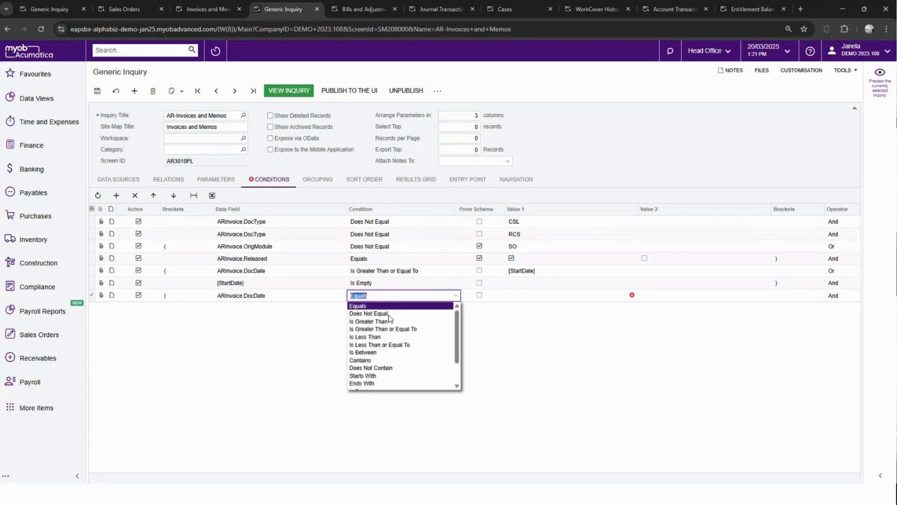
{"action": "left_click", "coordinate": [390, 344]}
{"action": "left_click", "coordinate": [525, 297]}
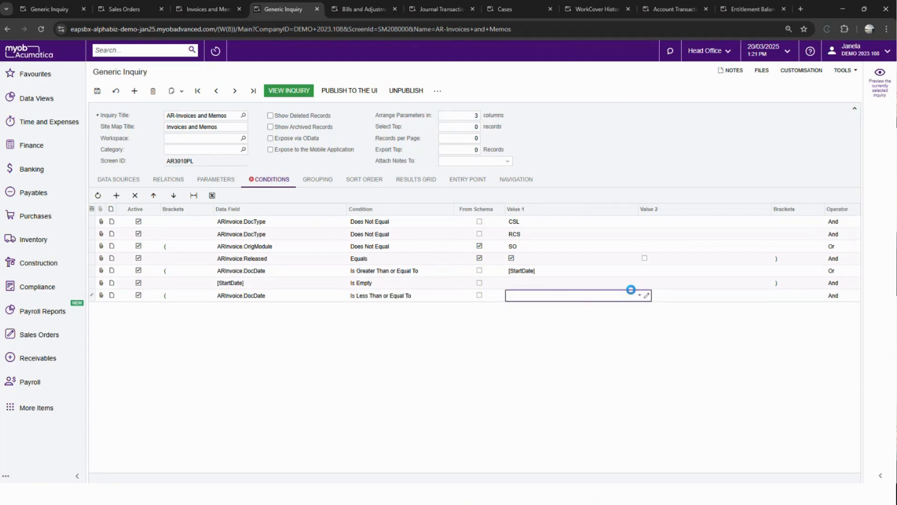
{"action": "left_click", "coordinate": [639, 297]}
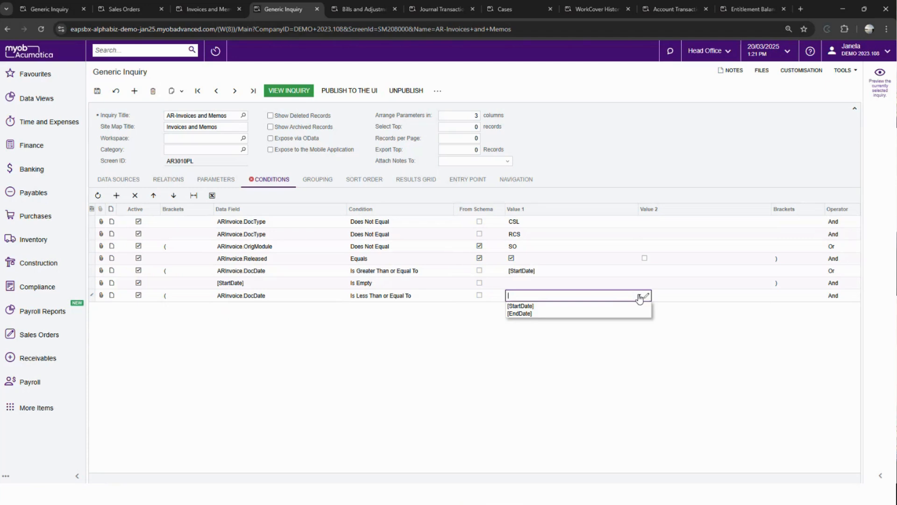
{"action": "left_click", "coordinate": [591, 313]}
- Set the operator of the [EndDate] comparison row to Or and add a new condition row below
{"action": "left_click", "coordinate": [716, 298]}
{"action": "key", "text": "Tab"}
{"action": "key", "text": "Tab"}
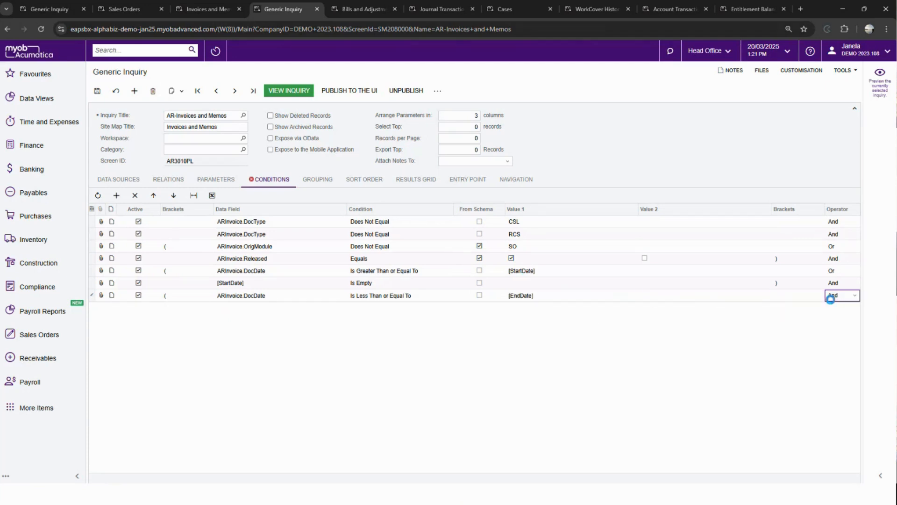
{"action": "left_click", "coordinate": [836, 296]}
{"action": "left_click", "coordinate": [834, 314]}
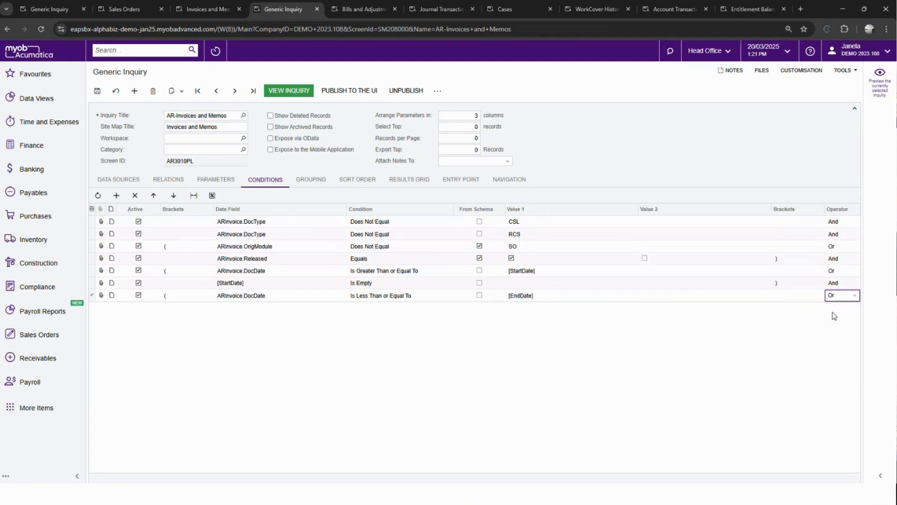
{"action": "key", "text": "Tab"}
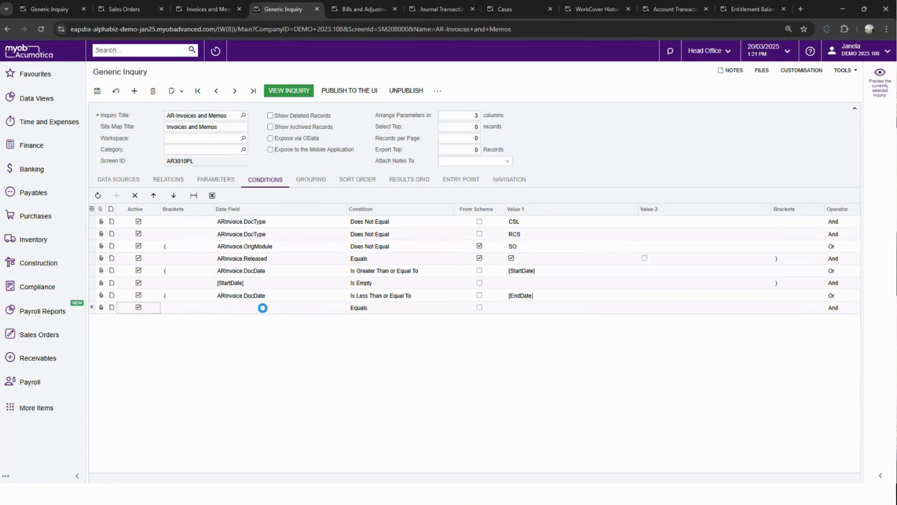
- Set the new condition row's data field to [EndDate] and its condition to Is Empty
{"action": "left_click", "coordinate": [250, 310]}
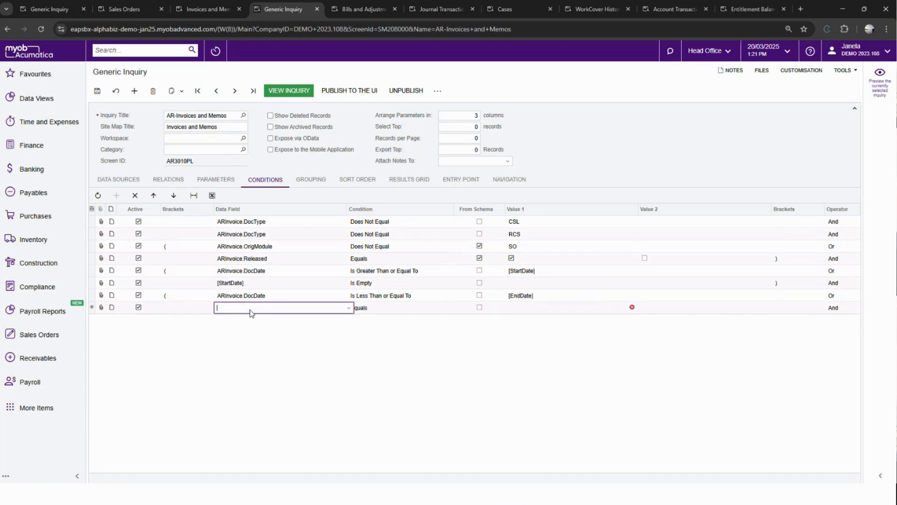
{"action": "left_click", "coordinate": [281, 326]}
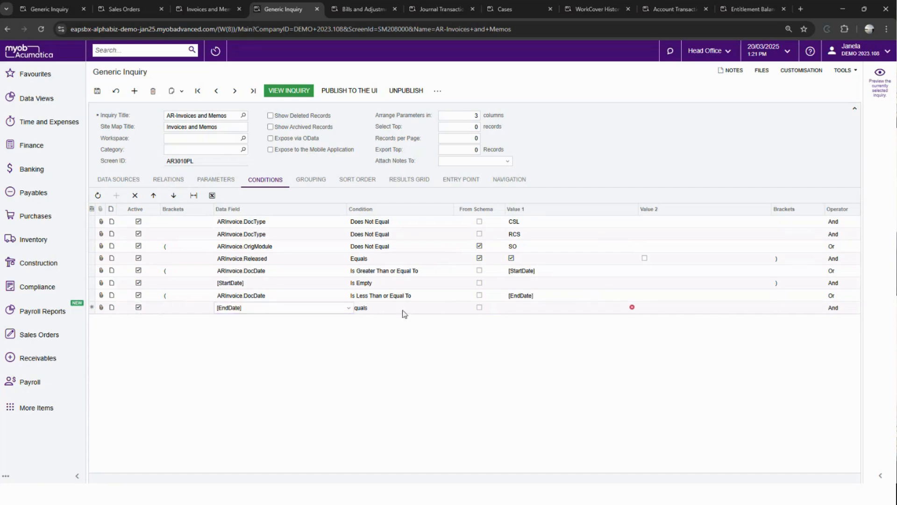
{"action": "left_click", "coordinate": [421, 308]}
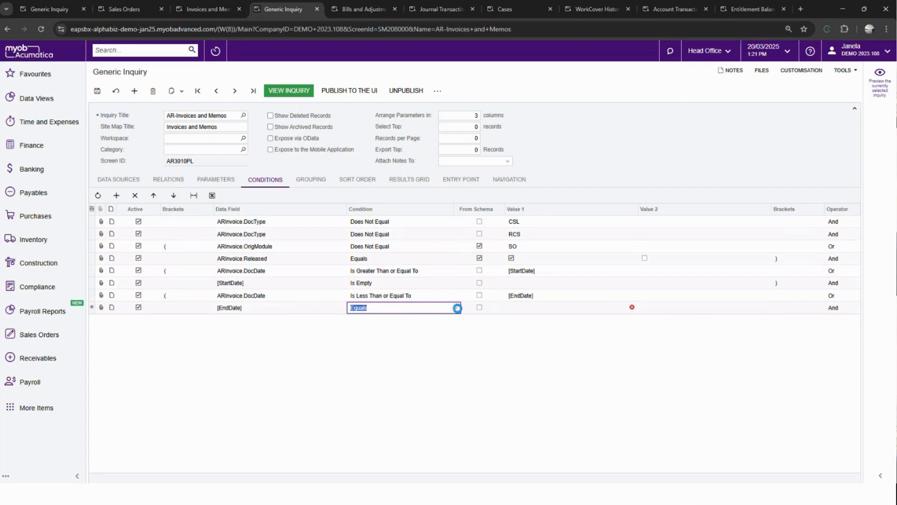
{"action": "left_click", "coordinate": [457, 308]}
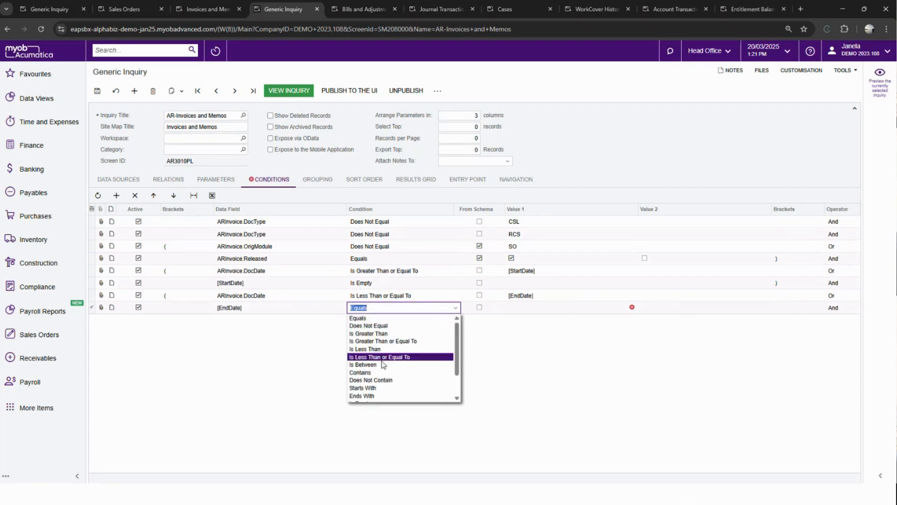
{"action": "type", "text": "em"}
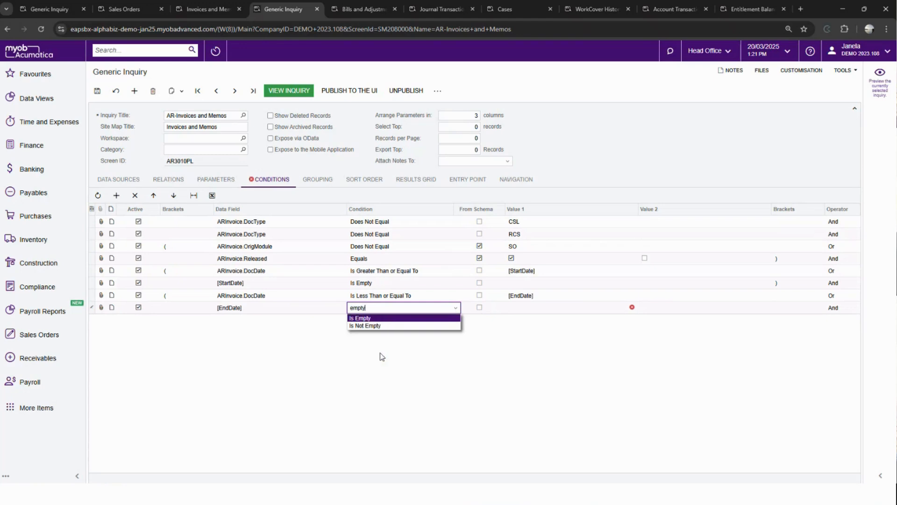
{"action": "type", "text": "pty"}
{"action": "left_click", "coordinate": [379, 317]}
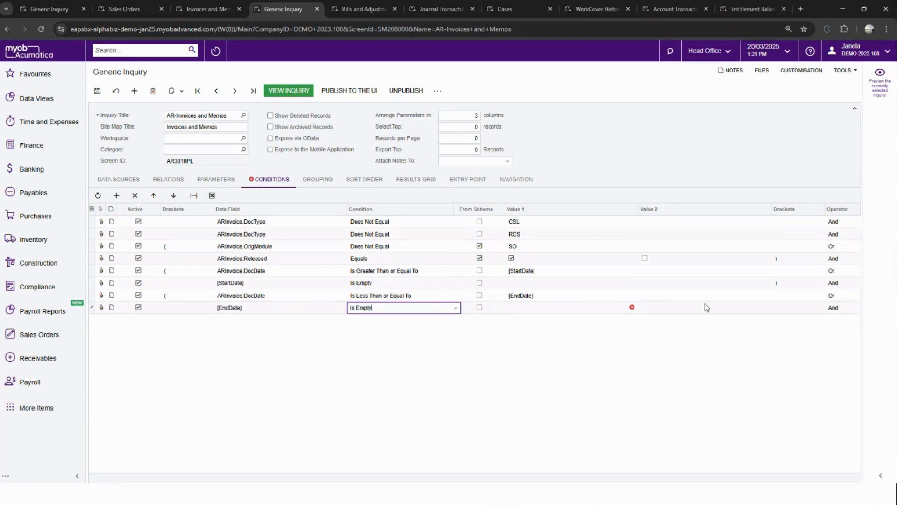
- Add one closing bracket to the [EndDate] Is Empty condition and save the generic inquiry
{"action": "left_click", "coordinate": [777, 313]}
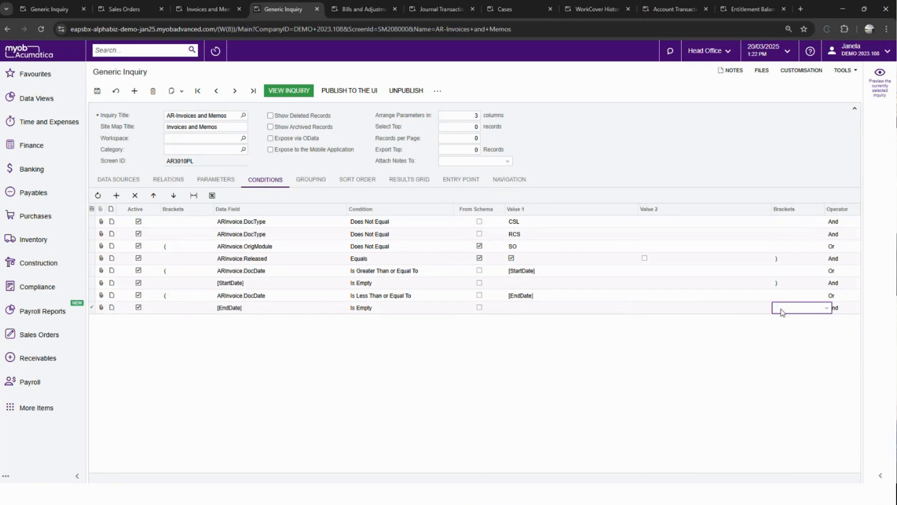
{"action": "left_click", "coordinate": [781, 309]}
{"action": "left_click", "coordinate": [778, 319]}
{"action": "key", "text": "Tab"}
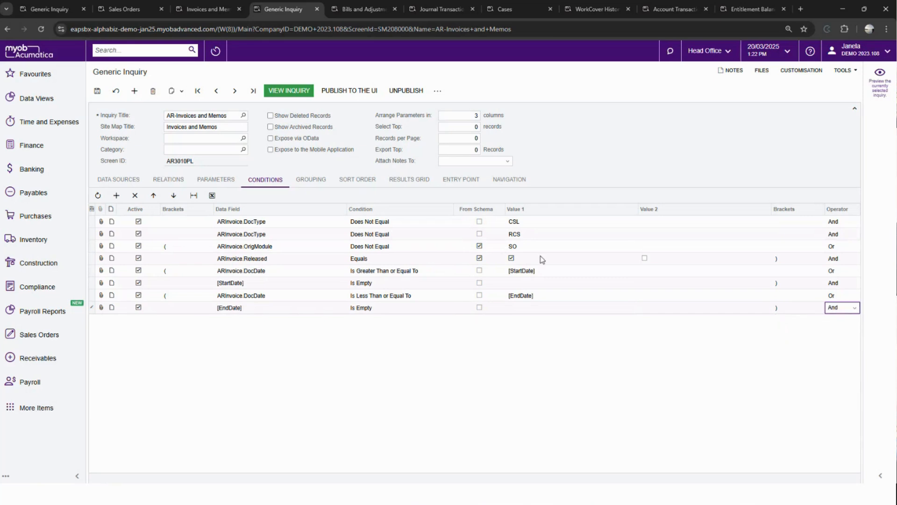
{"action": "left_click", "coordinate": [98, 90]}
- View the Invoices and Memos inquiry and set its Invoice Start Date to 1/03/2024
{"action": "left_click", "coordinate": [274, 94]}
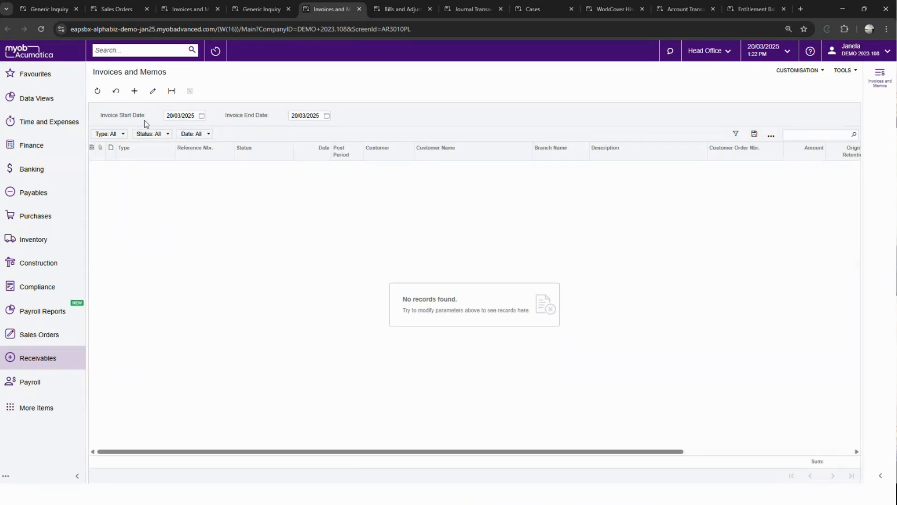
{"action": "left_click", "coordinate": [200, 117]}
{"action": "left_click", "coordinate": [218, 127]}
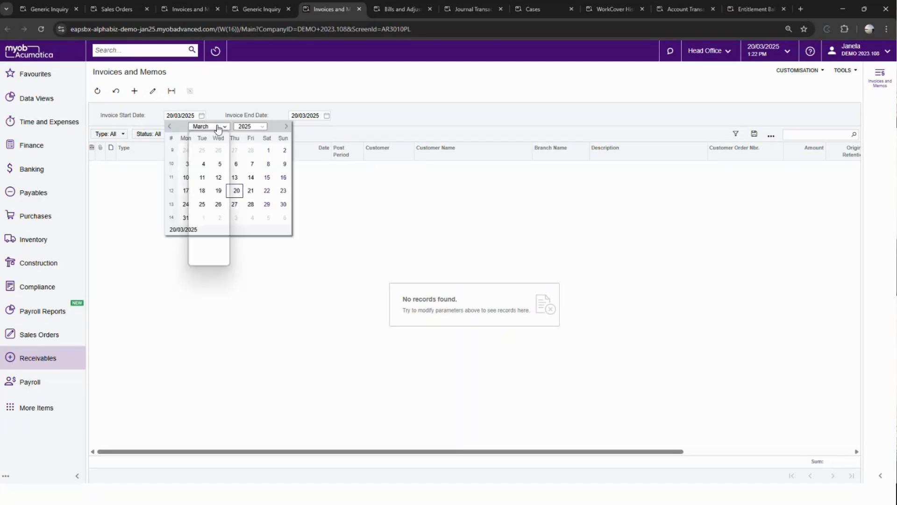
{"action": "left_click", "coordinate": [217, 127]}
{"action": "left_click", "coordinate": [247, 127]}
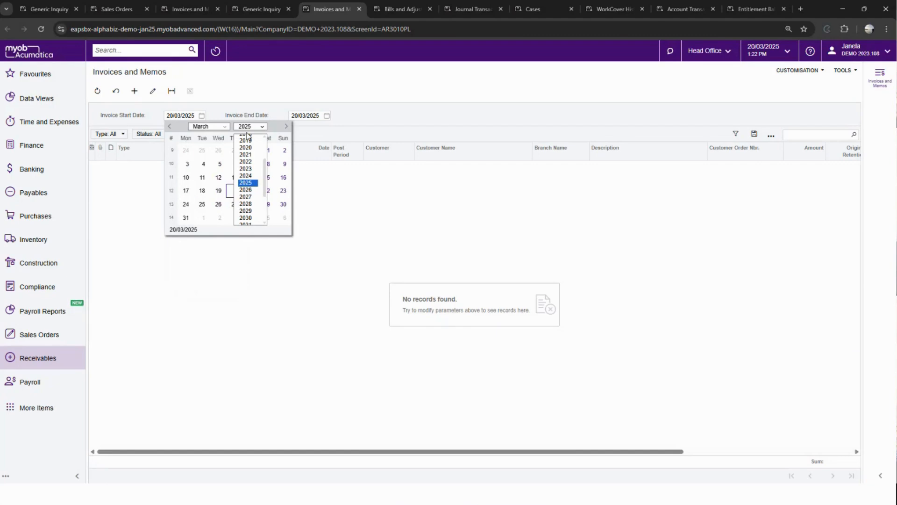
{"action": "left_click", "coordinate": [250, 176]}
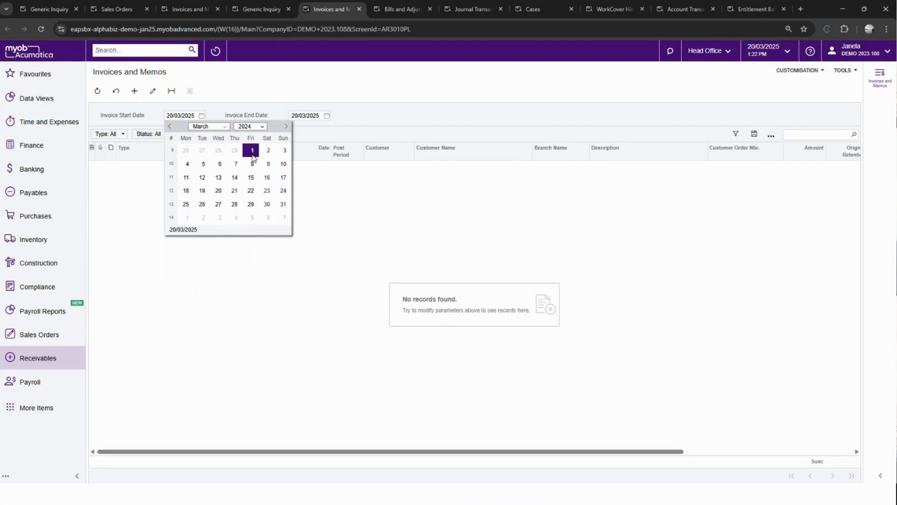
{"action": "left_click", "coordinate": [252, 151]}
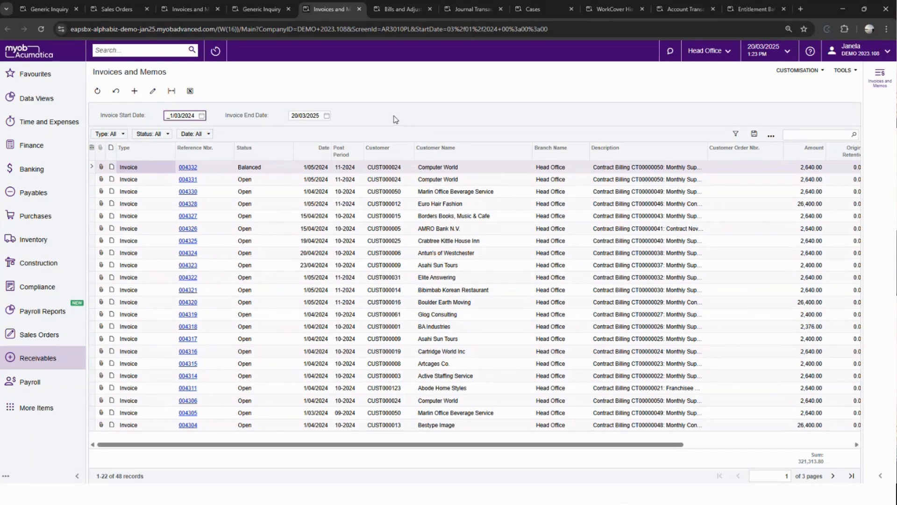
{"action": "key", "text": "alt+Tab"}
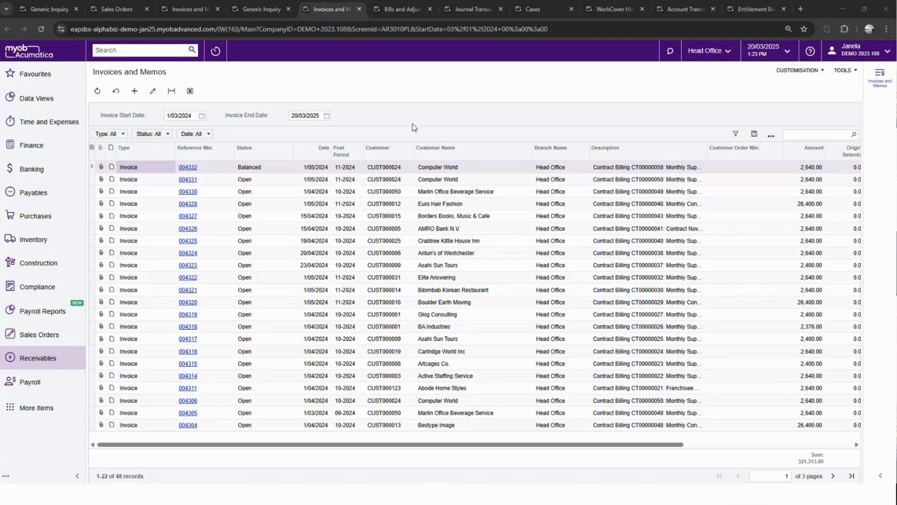
{"action": "left_click", "coordinate": [413, 124]}
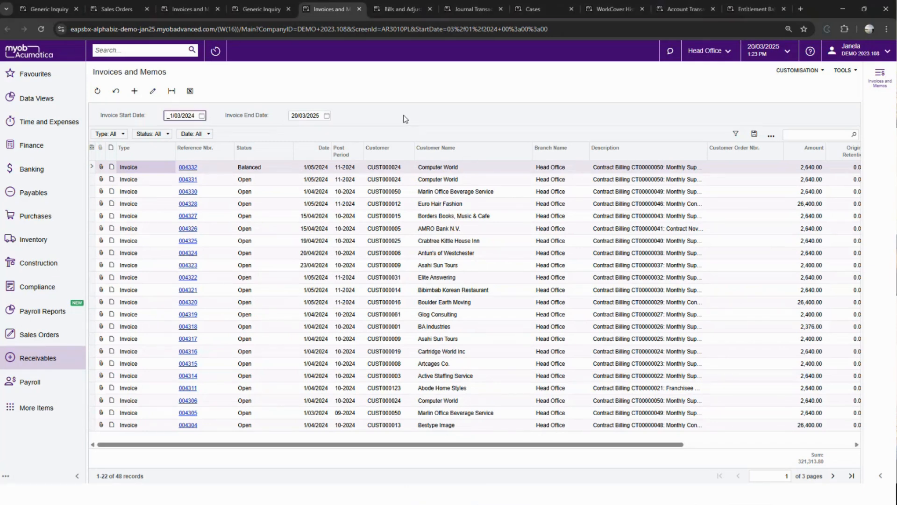
{"action": "left_click", "coordinate": [404, 116]}
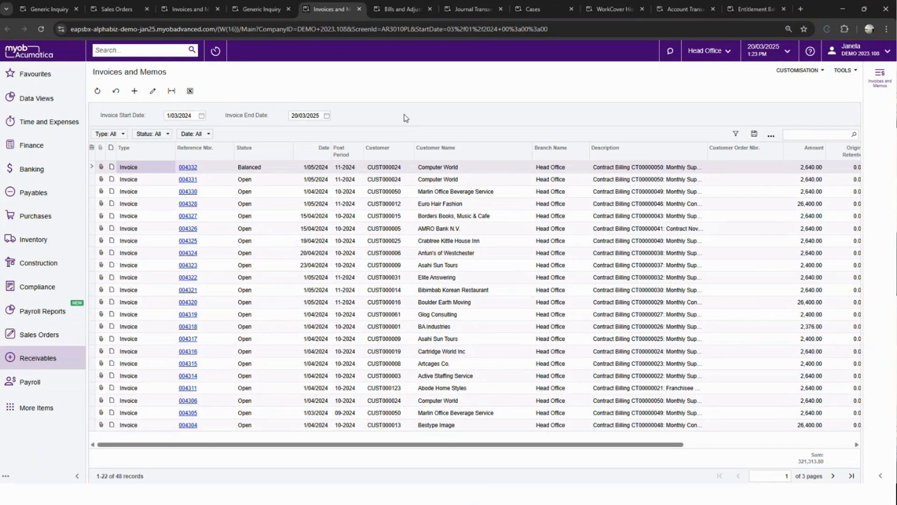
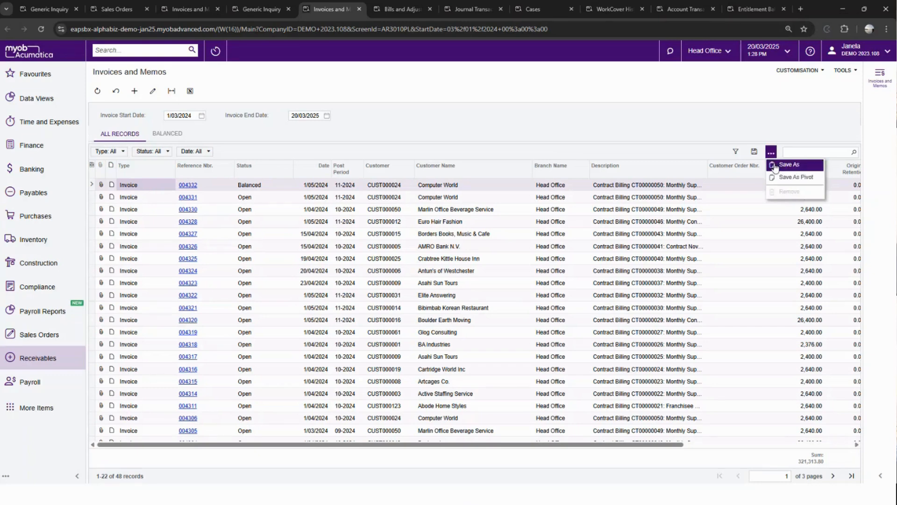
- Add a condition row on the Amount property in the filter settings of the Invoices and Memos list
{"action": "left_click", "coordinate": [774, 164]}
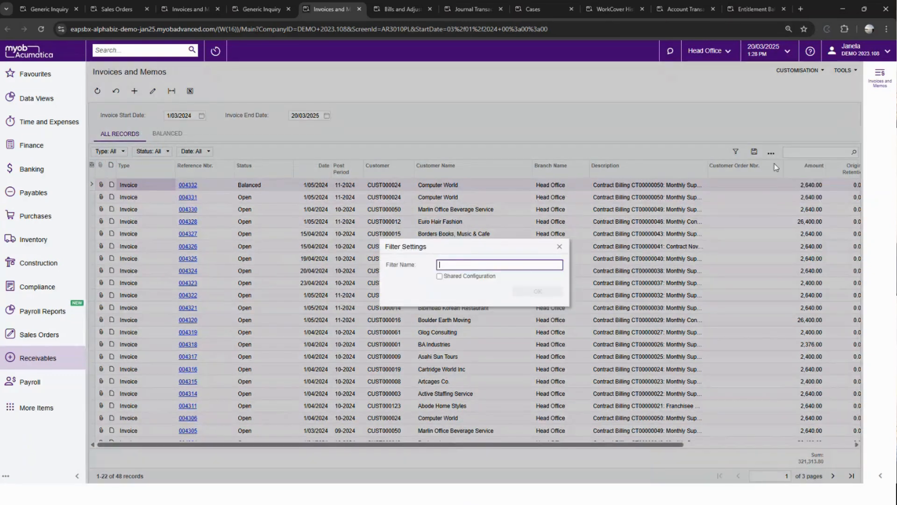
{"action": "left_click", "coordinate": [562, 246]}
{"action": "left_click", "coordinate": [734, 154]}
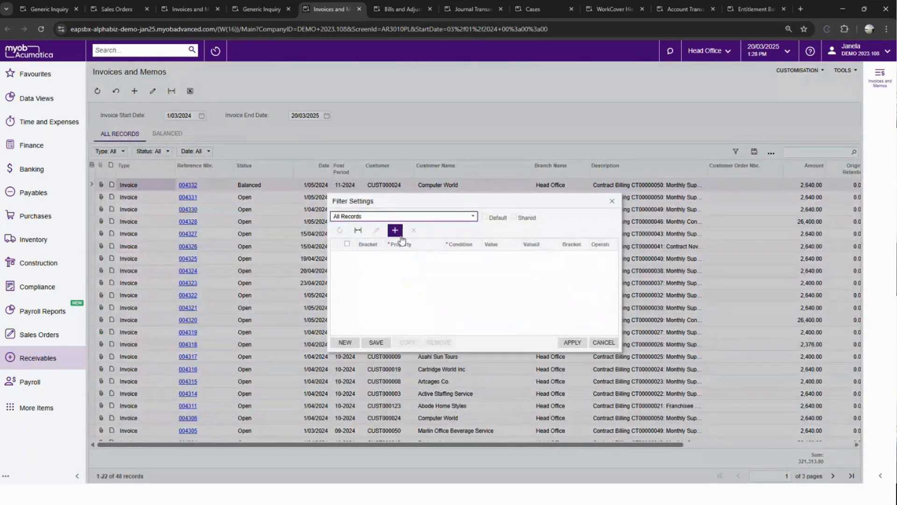
{"action": "left_click", "coordinate": [395, 230]}
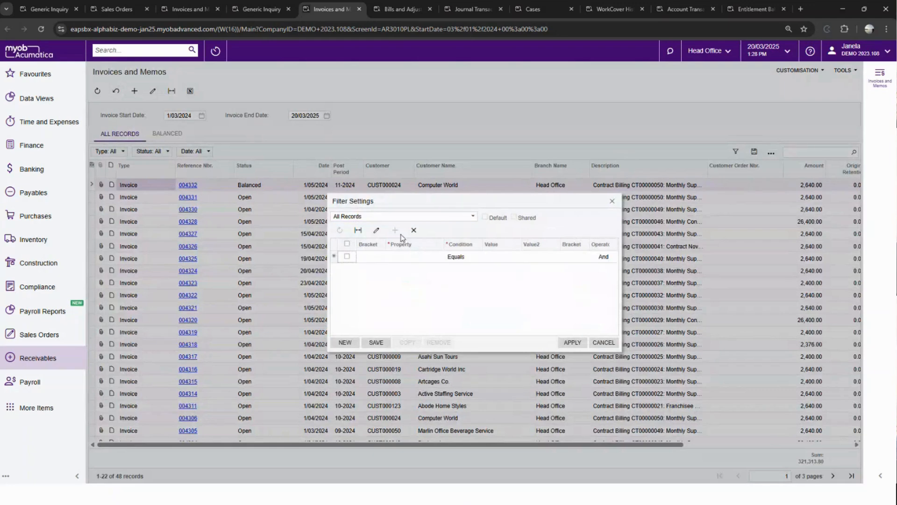
{"action": "left_click", "coordinate": [402, 256]}
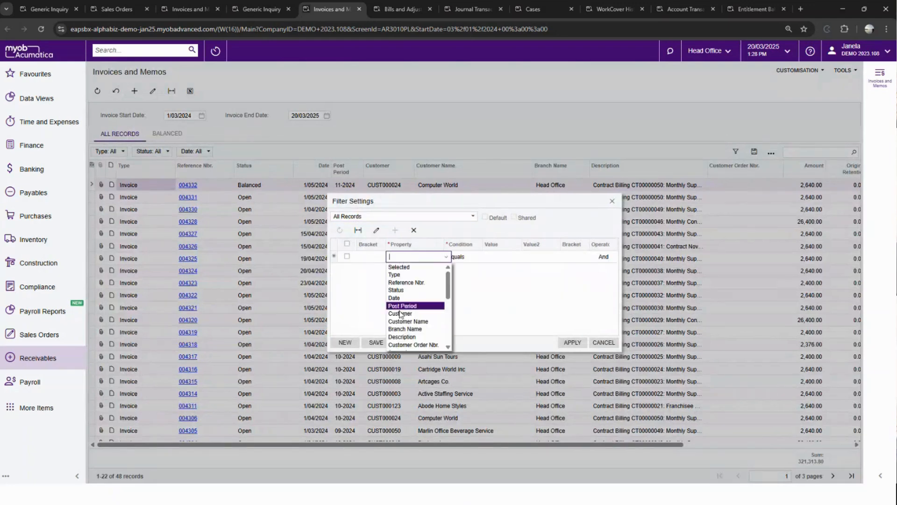
{"action": "scroll", "coordinate": [414, 329], "scroll_direction": "down", "scroll_amount": 2}
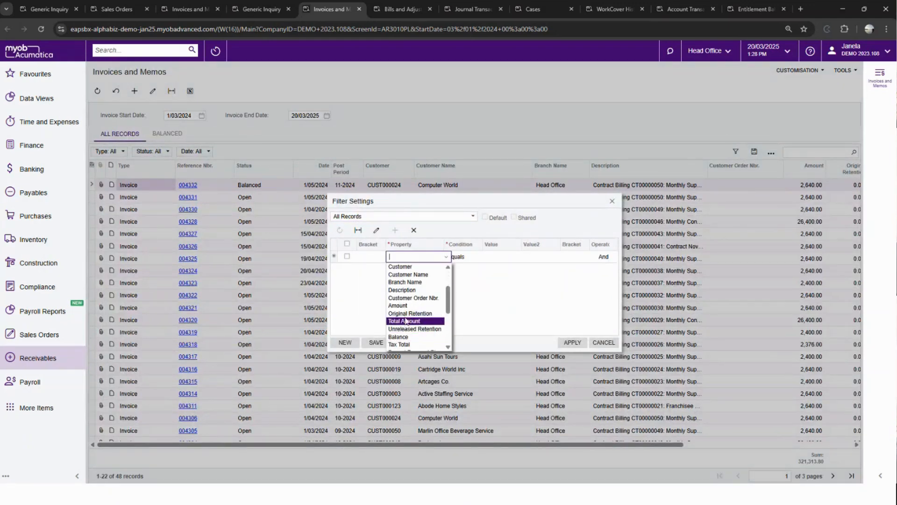
{"action": "left_click", "coordinate": [406, 306]}
- Set the Amount filter condition to Is Greater Than with a value of 20000
{"action": "left_click", "coordinate": [496, 258]}
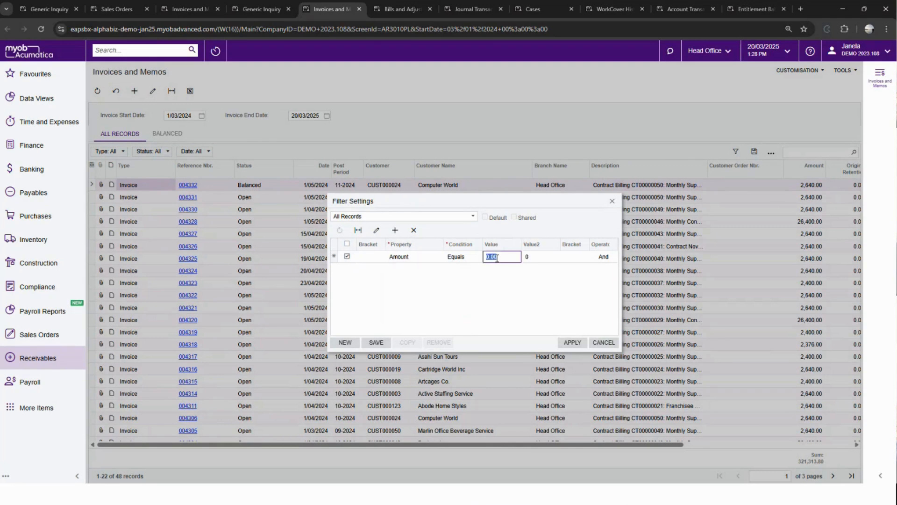
{"action": "left_click", "coordinate": [464, 258]}
{"action": "left_click", "coordinate": [473, 284]}
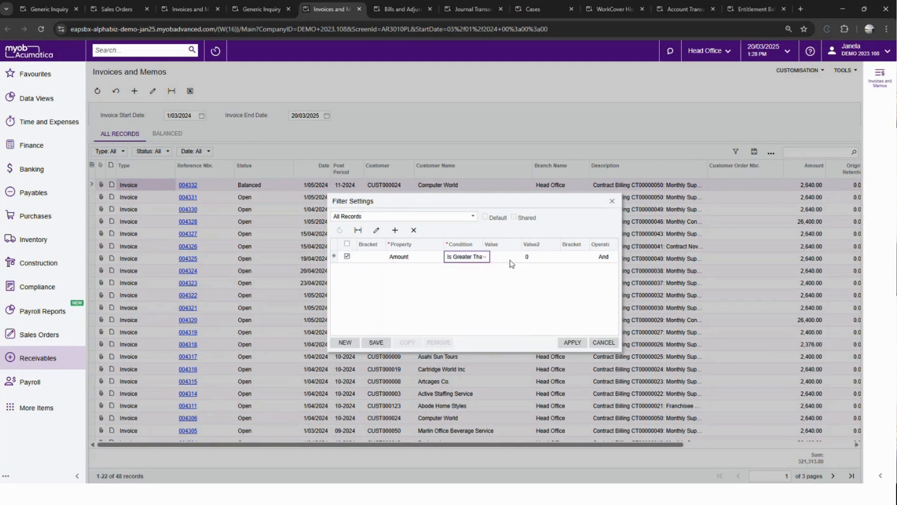
{"action": "left_click", "coordinate": [513, 256]}
{"action": "type", "text": "20000"}
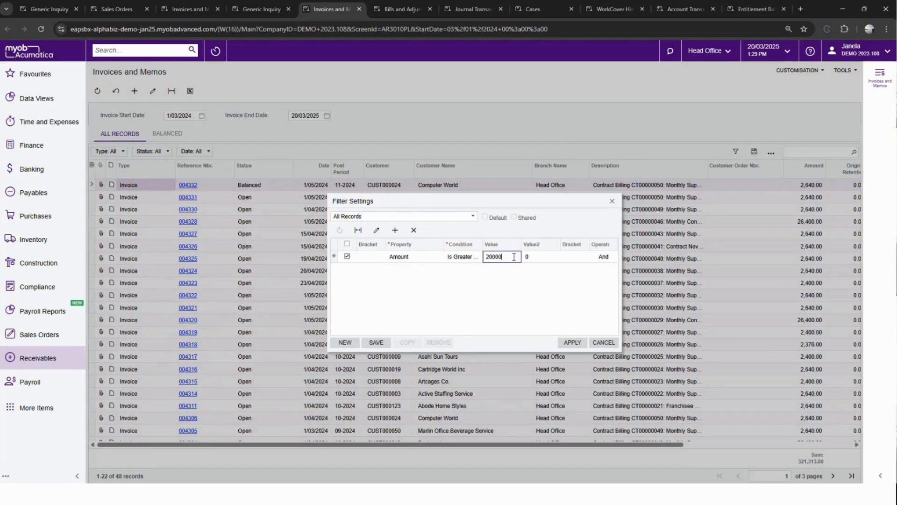
{"action": "key", "text": "Tab"}
- Save the filter as "Invoices >20k" and apply it to the Invoices and Memos list
{"action": "left_click", "coordinate": [377, 342]}
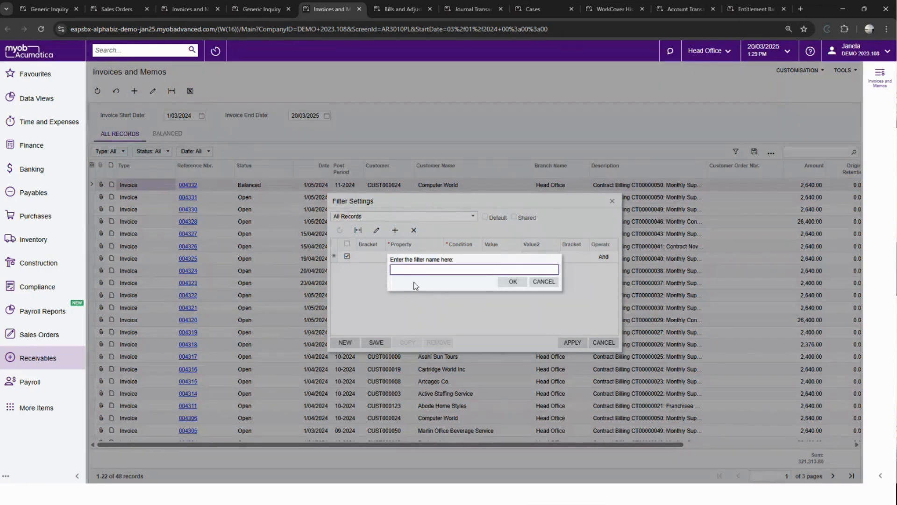
{"action": "type", "text": "Invoices >20k"}
{"action": "left_click", "coordinate": [514, 281]}
{"action": "left_click", "coordinate": [567, 342]}
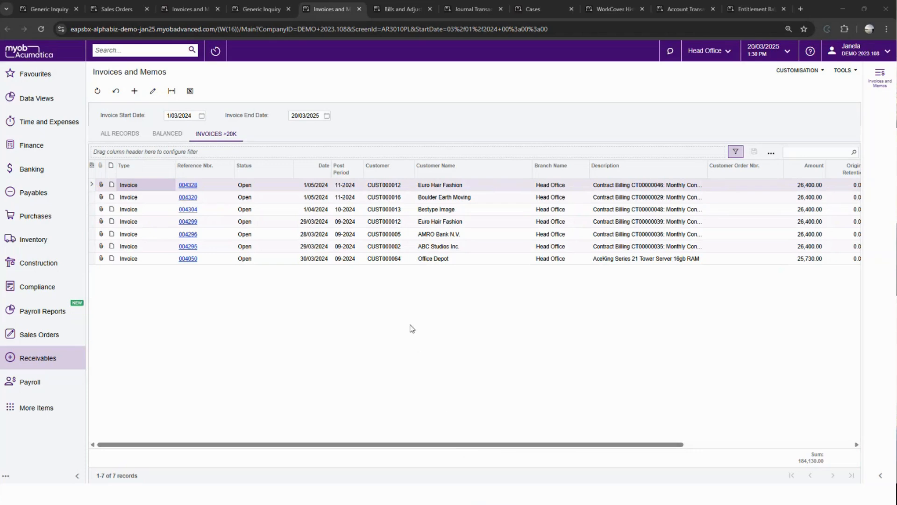
- Review the results grid of the AR-Invoices and Memos generic inquiry and close the element properties on invoice 004332
{"action": "left_click", "coordinate": [252, 15]}
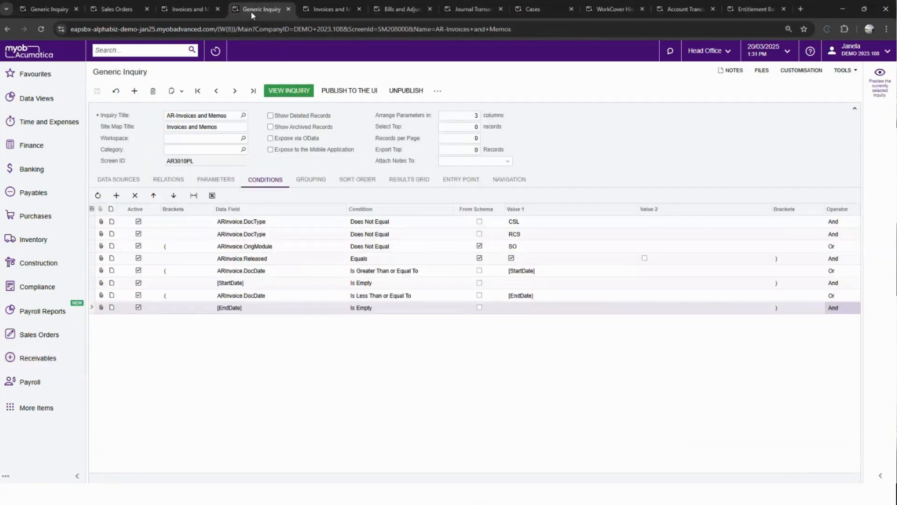
{"action": "left_click", "coordinate": [406, 180]}
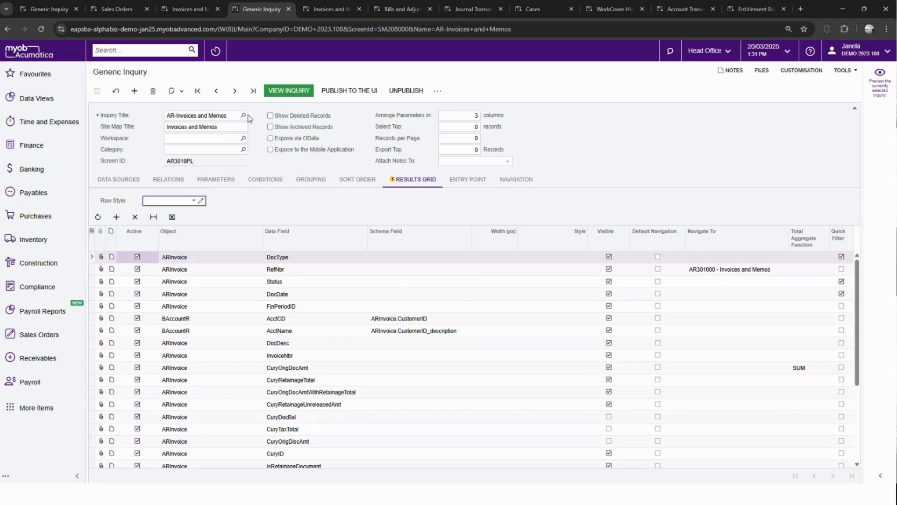
{"action": "left_click", "coordinate": [183, 12]}
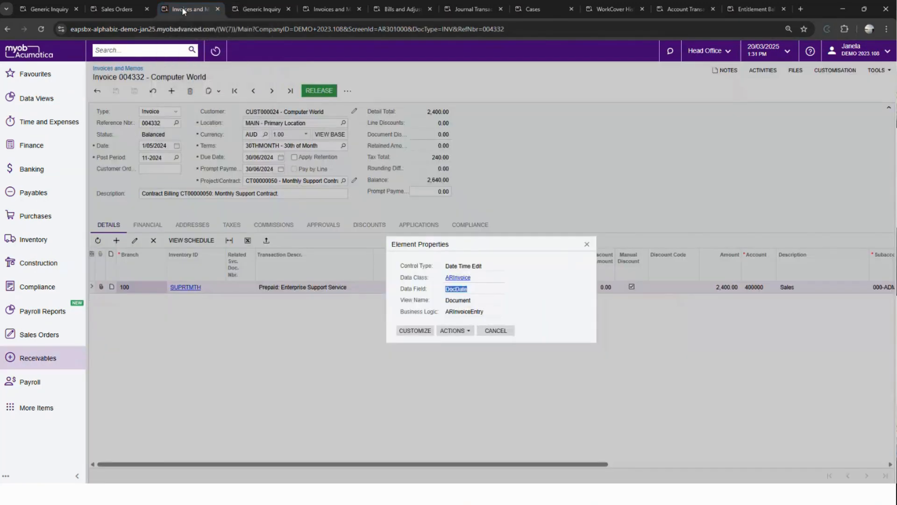
{"action": "left_click", "coordinate": [585, 242]}
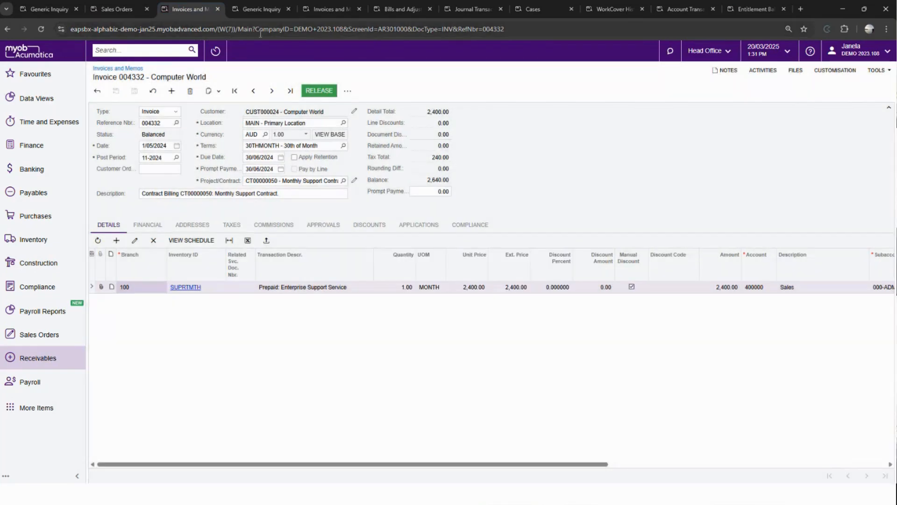
{"action": "left_click", "coordinate": [251, 13]}
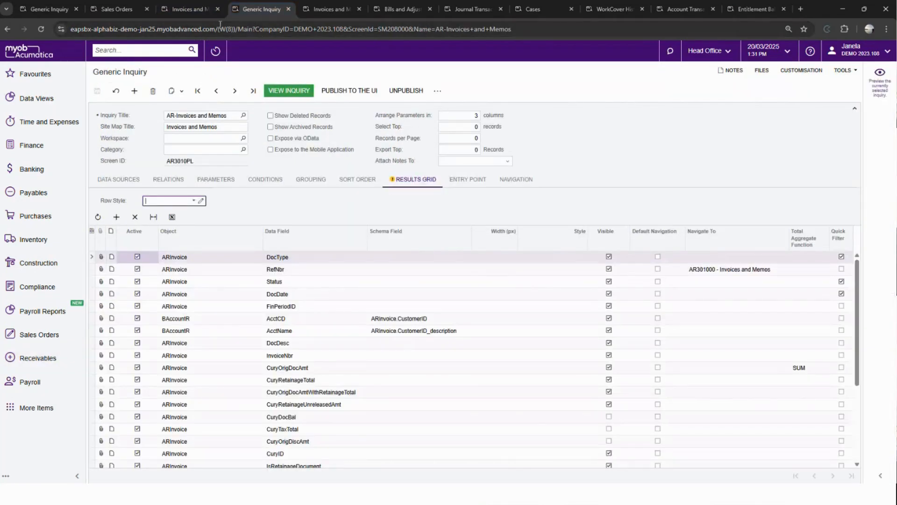
{"action": "mouse_move", "coordinate": [322, 14]}
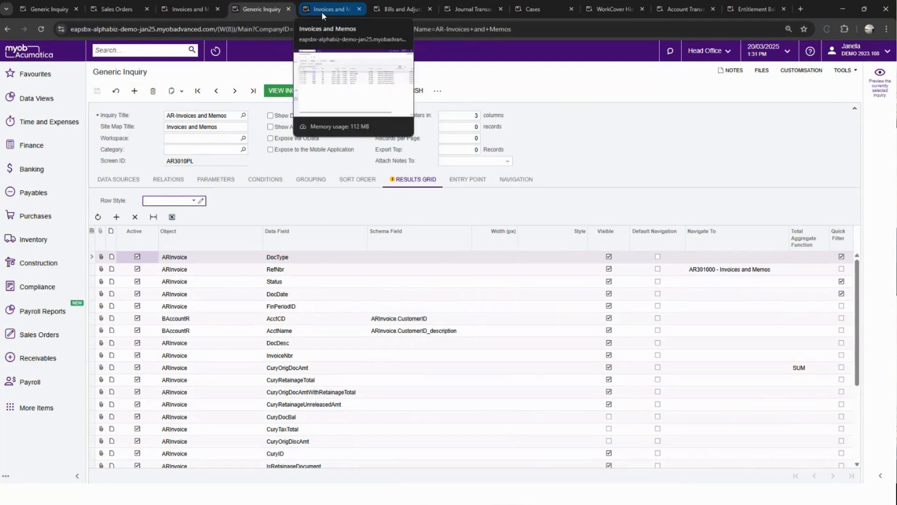
{"action": "left_click", "coordinate": [322, 12]}
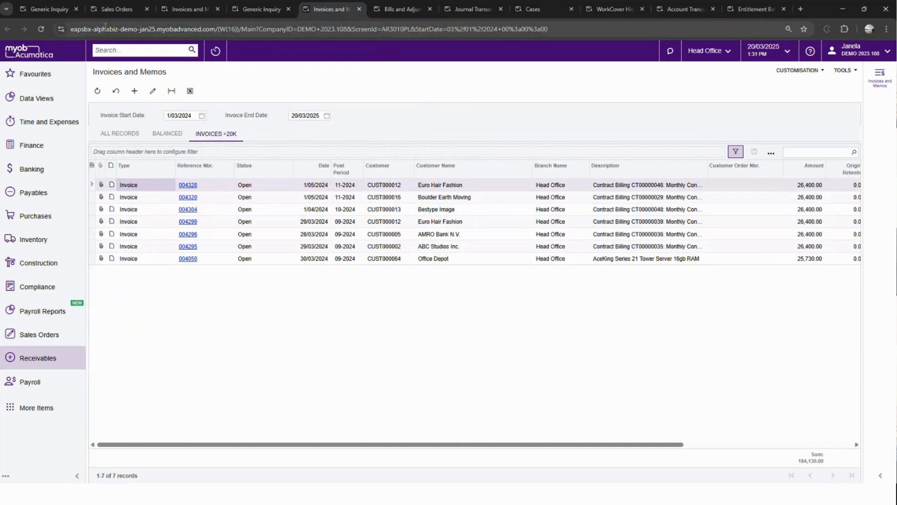
- Switch to the Sales Orders list and add a filter condition row on the Created By property
{"action": "left_click", "coordinate": [106, 11]}
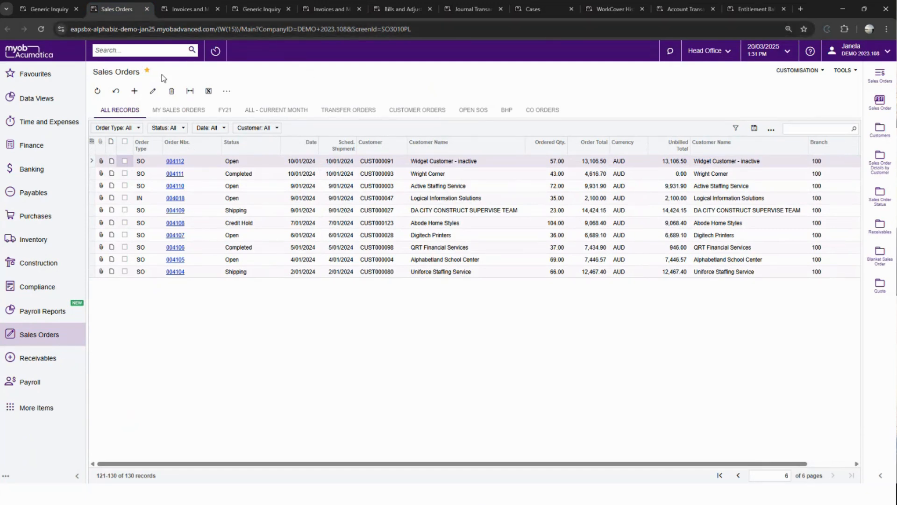
{"action": "left_click", "coordinate": [772, 130]}
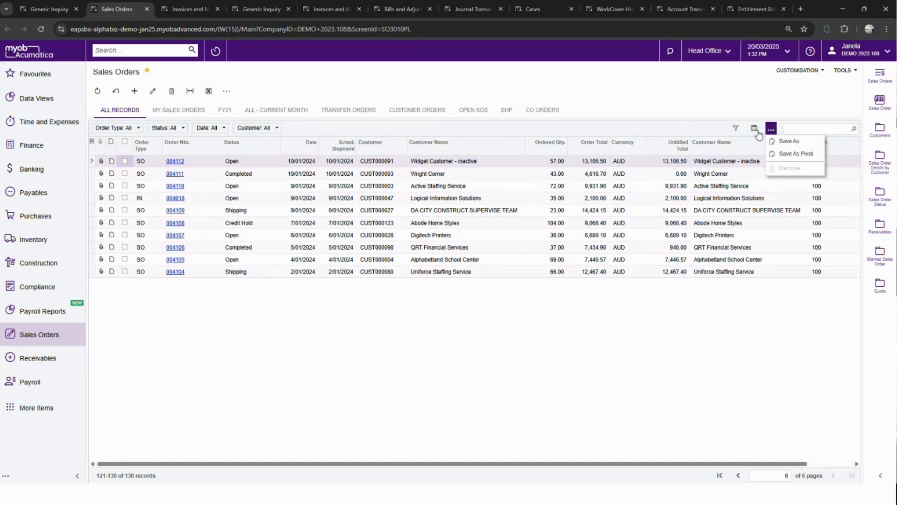
{"action": "left_click", "coordinate": [737, 129]}
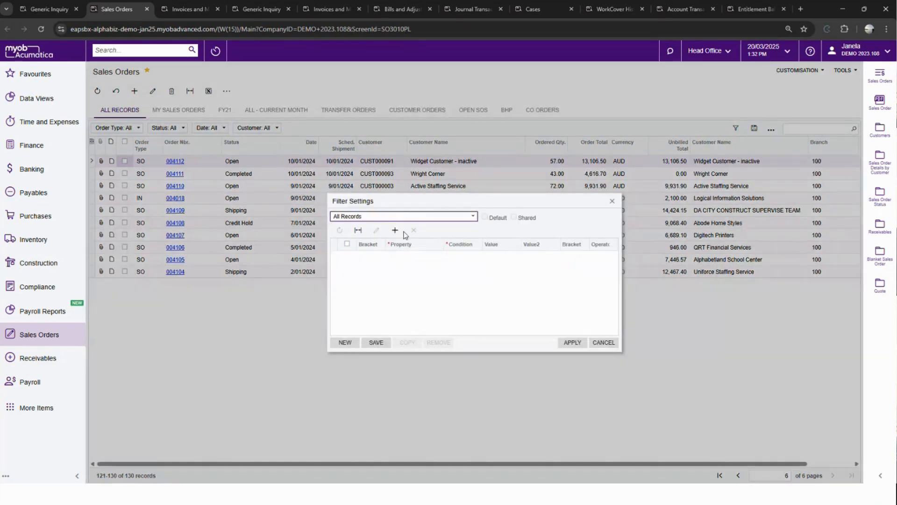
{"action": "left_click", "coordinate": [395, 230]}
{"action": "left_click", "coordinate": [413, 257]}
{"action": "left_click", "coordinate": [413, 256]}
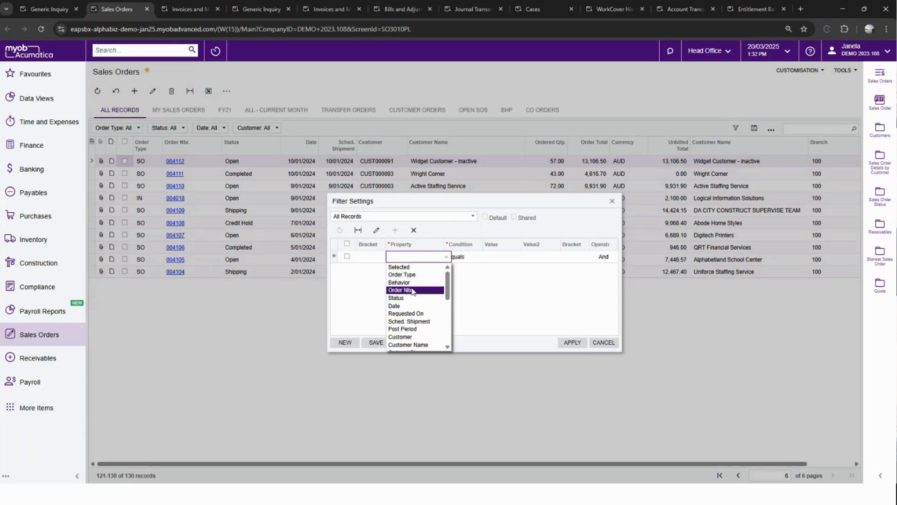
{"action": "scroll", "coordinate": [406, 303], "scroll_direction": "down", "scroll_amount": 3}
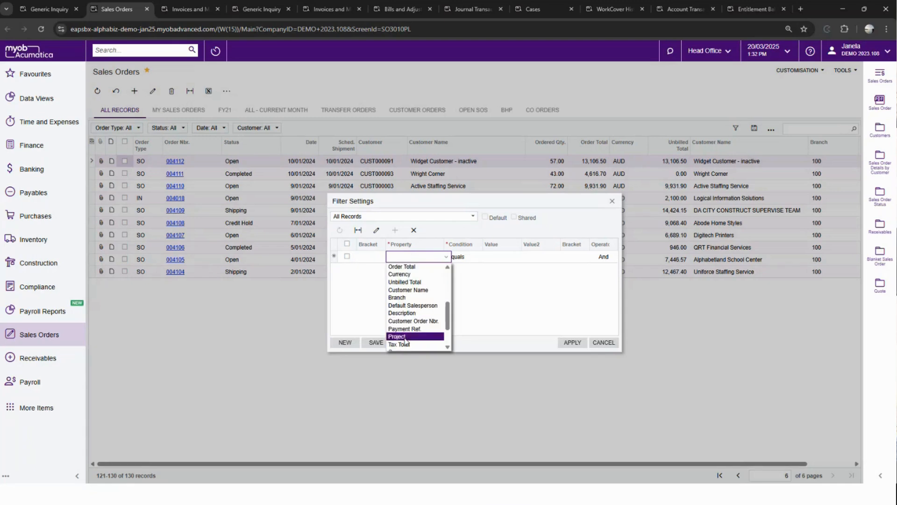
{"action": "scroll", "coordinate": [405, 339], "scroll_direction": "down", "scroll_amount": 2}
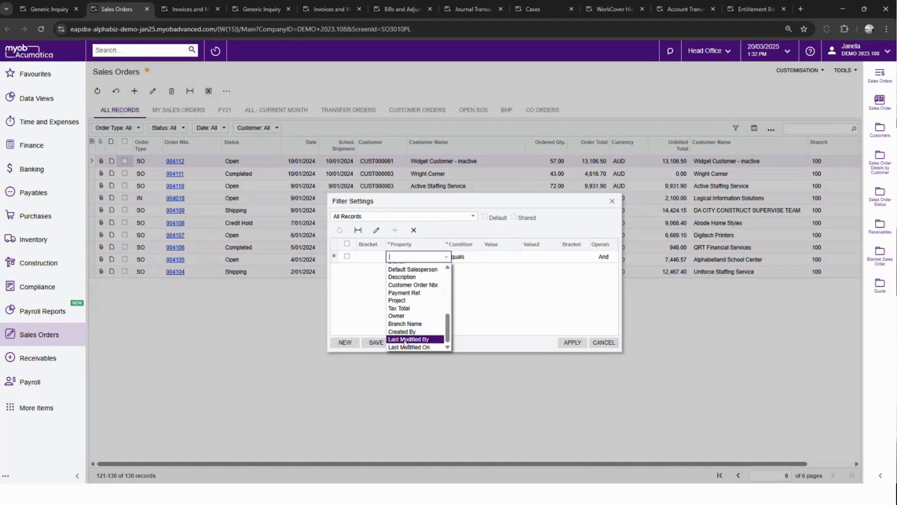
{"action": "left_click", "coordinate": [402, 331]}
{"action": "left_click", "coordinate": [491, 257]}
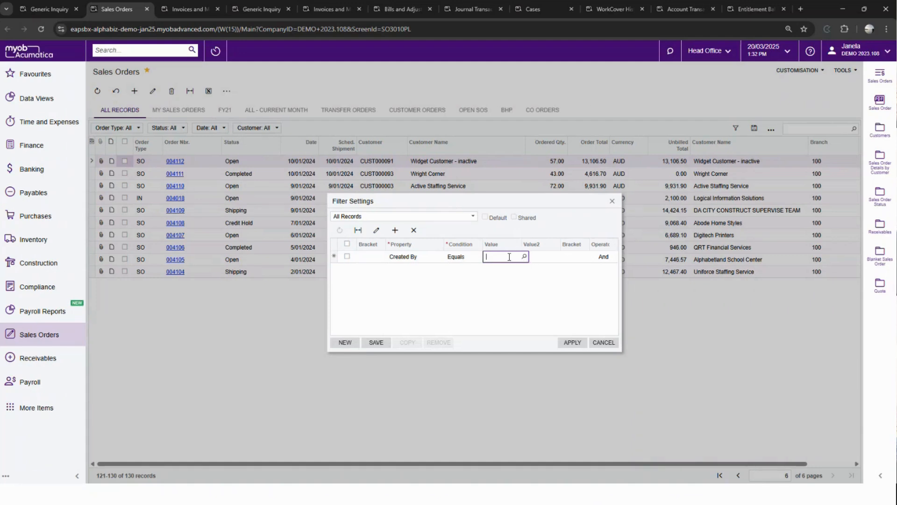
{"action": "type", "text": "@me"}
{"action": "left_click", "coordinate": [502, 254]}
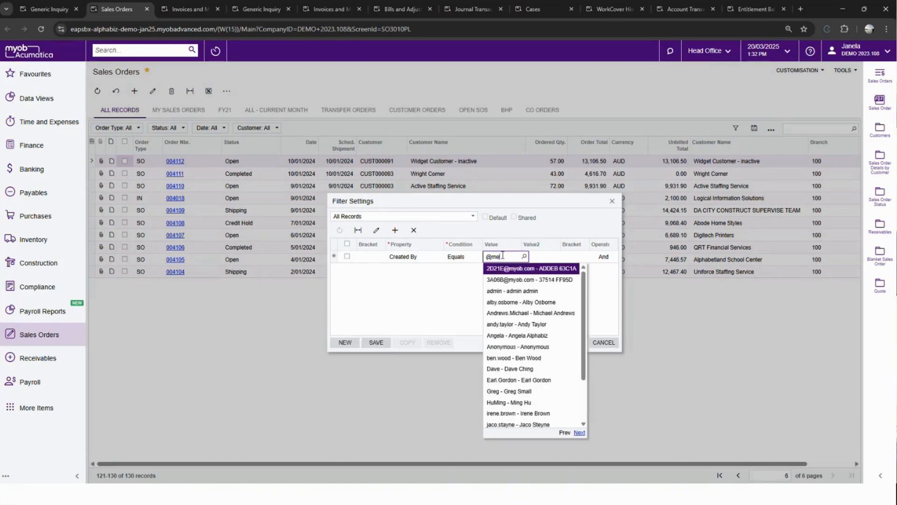
{"action": "key", "text": "Tab"}
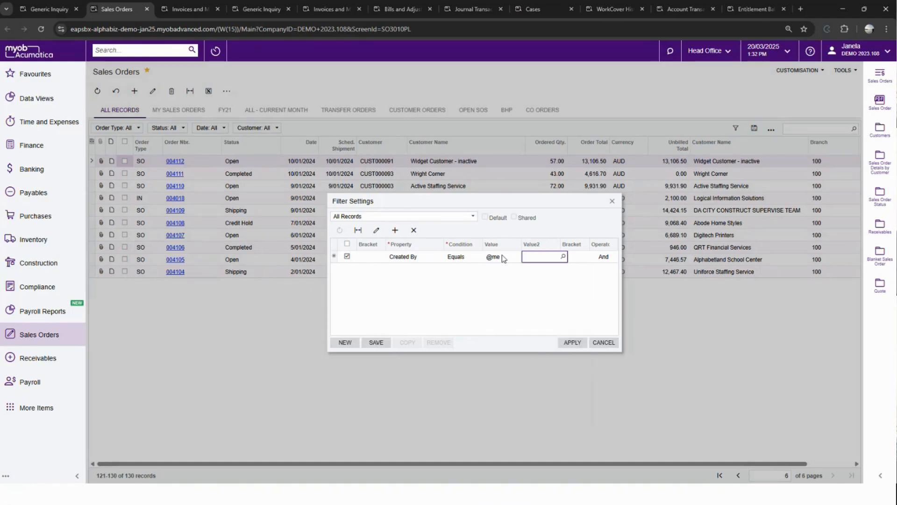
- Save the sales order filter as "MY SO Created" and apply it to the list
{"action": "left_click", "coordinate": [380, 342]}
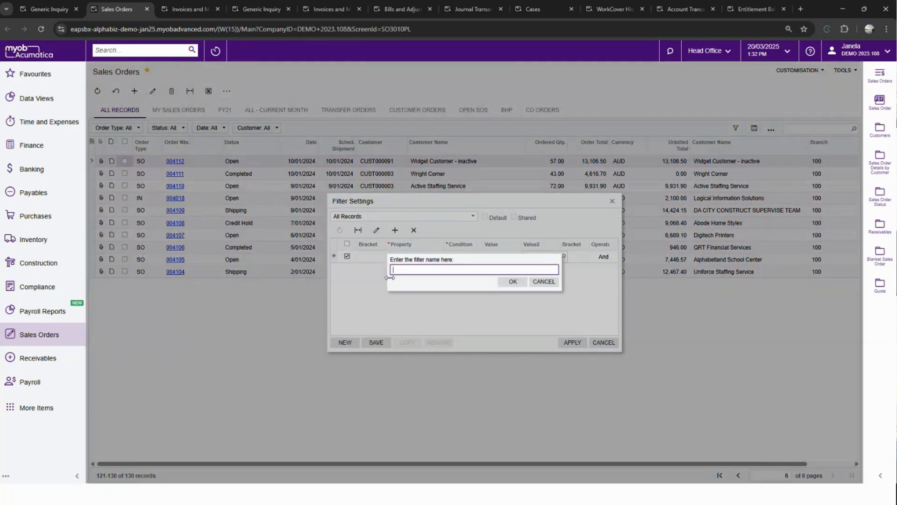
{"action": "left_click", "coordinate": [395, 270]}
{"action": "type", "text": "Cre"}
{"action": "type", "text": "O Cre"}
{"action": "key", "text": "BackSpace"}
{"action": "key", "text": "BackSpace"}
{"action": "key", "text": "BackSpace"}
{"action": "key", "text": "BackSpace"}
{"action": "type", "text": "MY SoO Created"}
{"action": "left_click", "coordinate": [509, 284]}
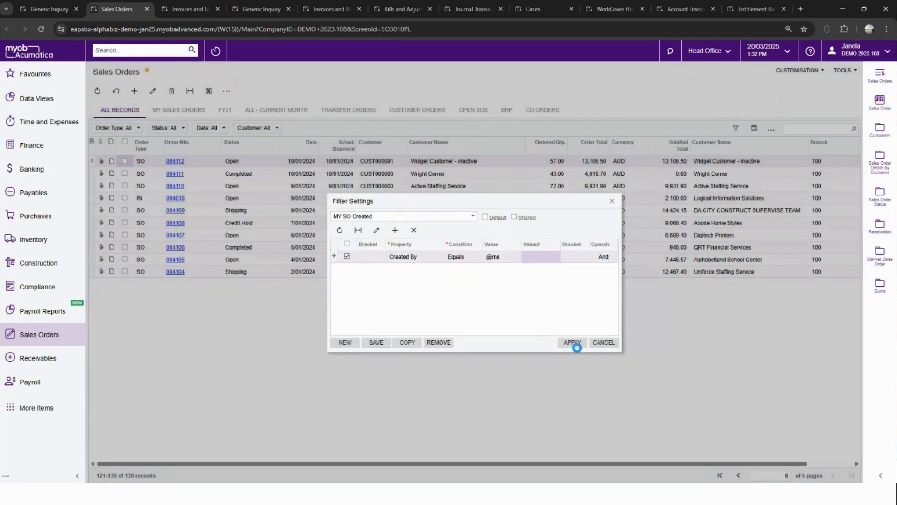
{"action": "left_click", "coordinate": [575, 345]}
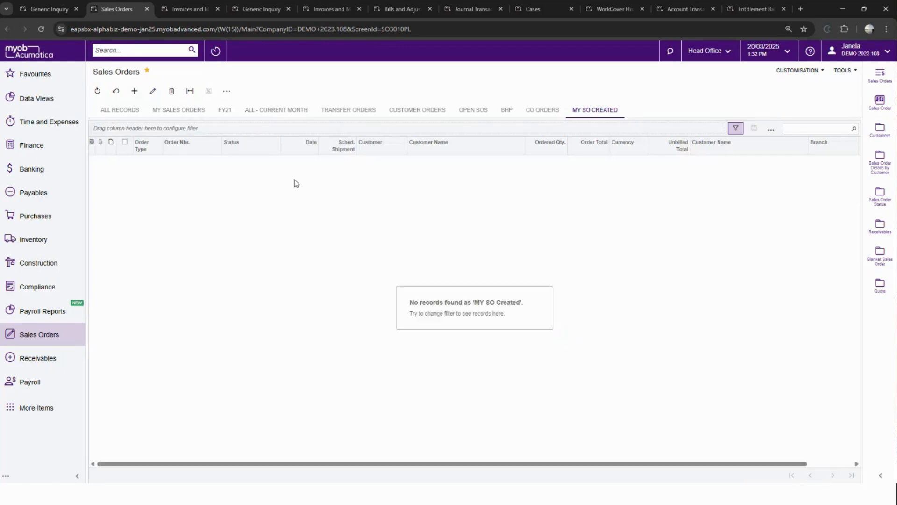
- Return to the Invoices and Memos list and show all its records
{"action": "left_click", "coordinate": [191, 11]}
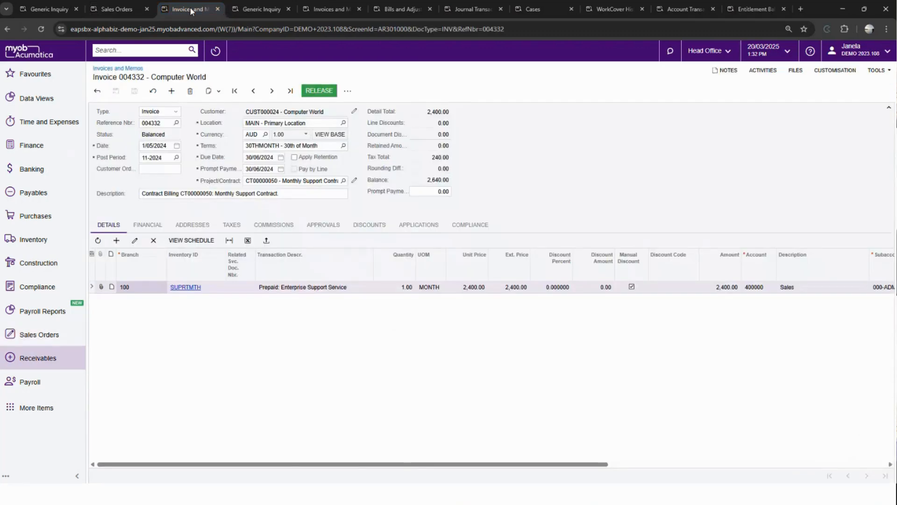
{"action": "left_click", "coordinate": [260, 9]}
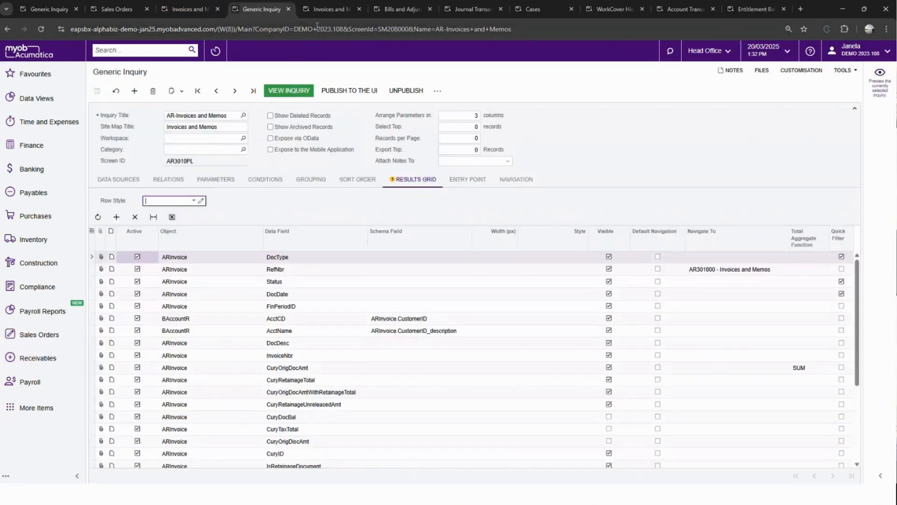
{"action": "left_click", "coordinate": [329, 9]}
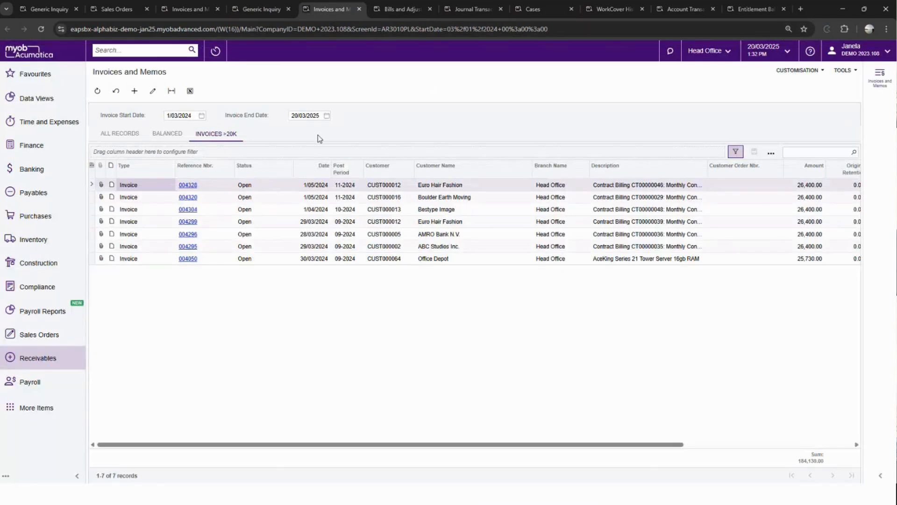
{"action": "left_click", "coordinate": [120, 134]}
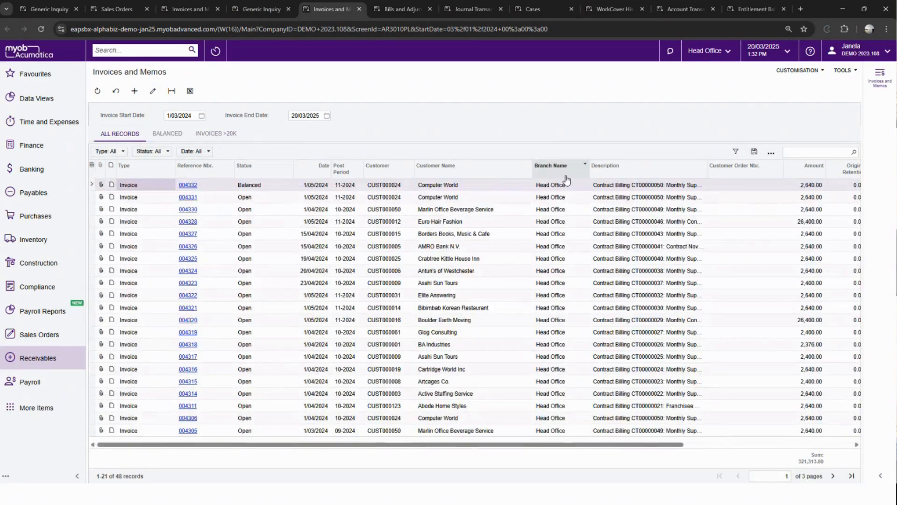
{"action": "left_click", "coordinate": [735, 152]}
{"action": "left_click", "coordinate": [395, 230]}
{"action": "left_click", "coordinate": [411, 258]}
{"action": "type", "text": "created"}
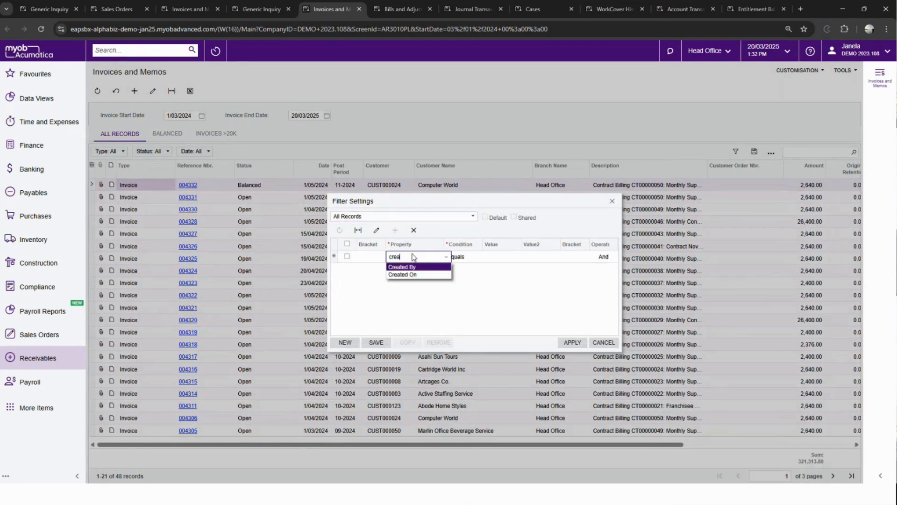
{"action": "left_click", "coordinate": [413, 267]}
{"action": "left_click", "coordinate": [485, 257]}
{"action": "type", "text": "@me"}
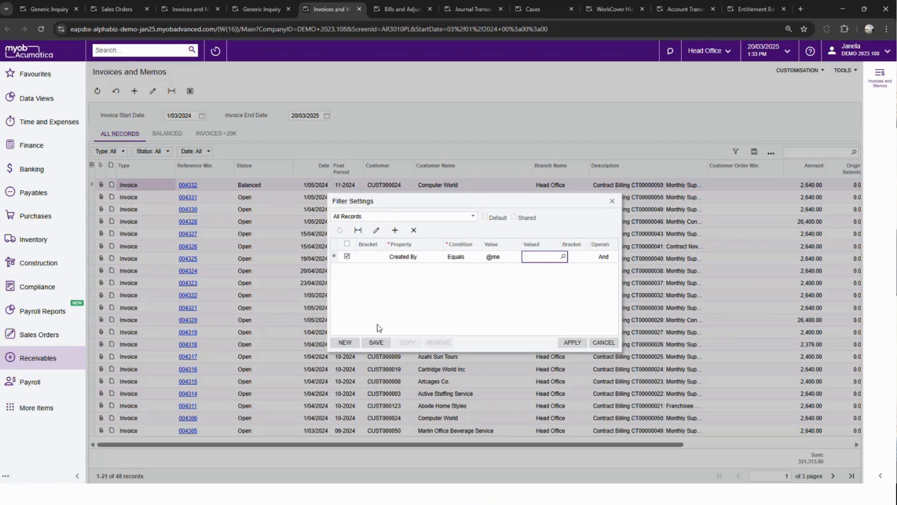
- Save the invoice filter as "MY Invoices" and apply it to the list
{"action": "left_click", "coordinate": [376, 342]}
{"action": "type", "text": "MY"}
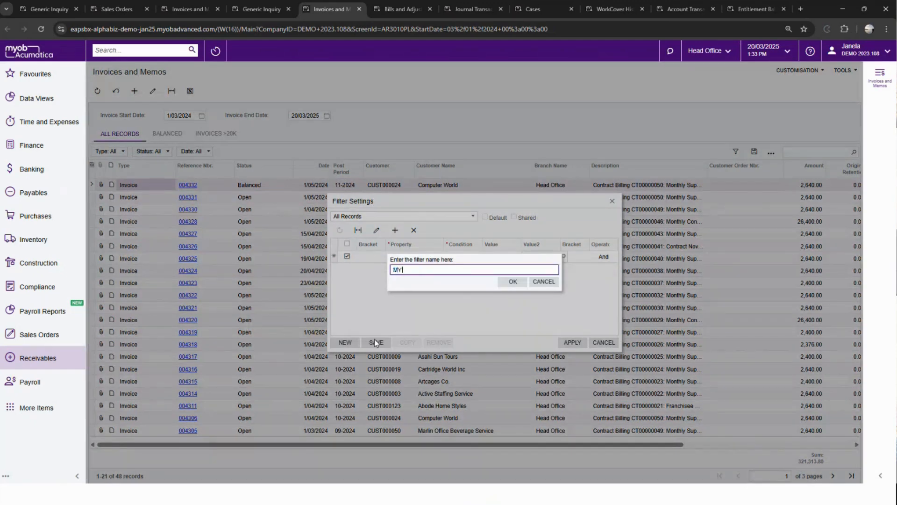
{"action": "type", "text": " Invoices"}
{"action": "left_click", "coordinate": [513, 282]}
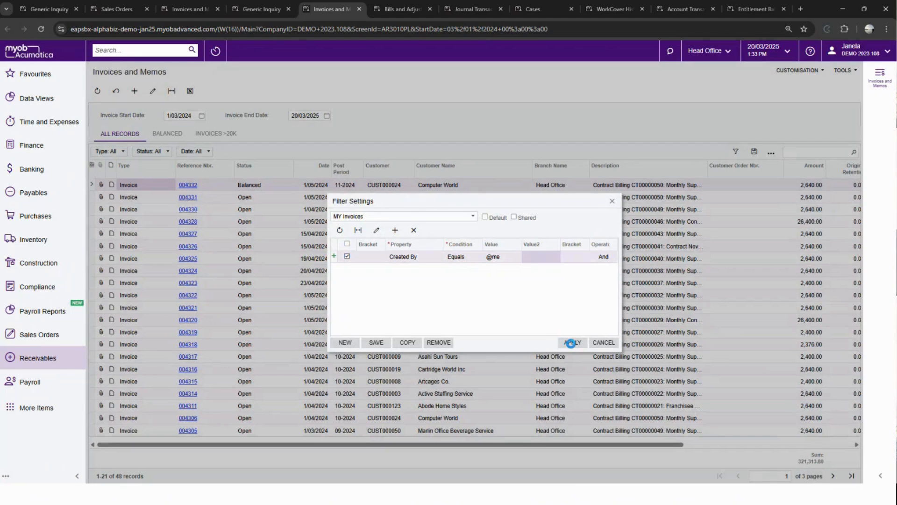
{"action": "left_click", "coordinate": [572, 343]}
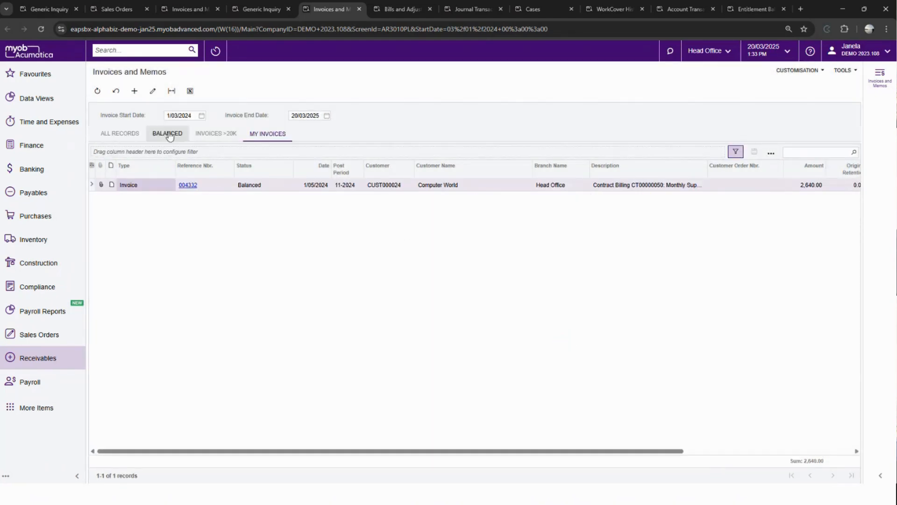
{"action": "left_click_drag", "start_coordinate": [420, 451], "coordinate": [332, 444]}
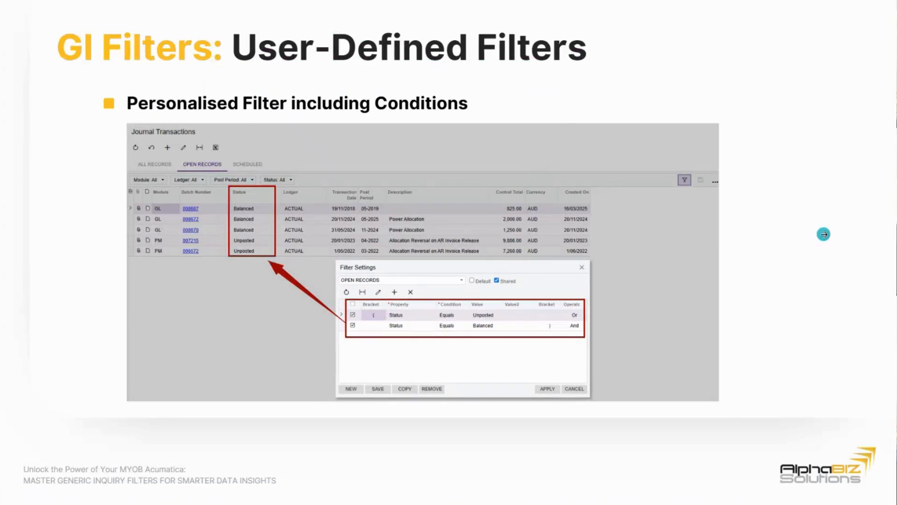
{"action": "left_click", "coordinate": [823, 234]}
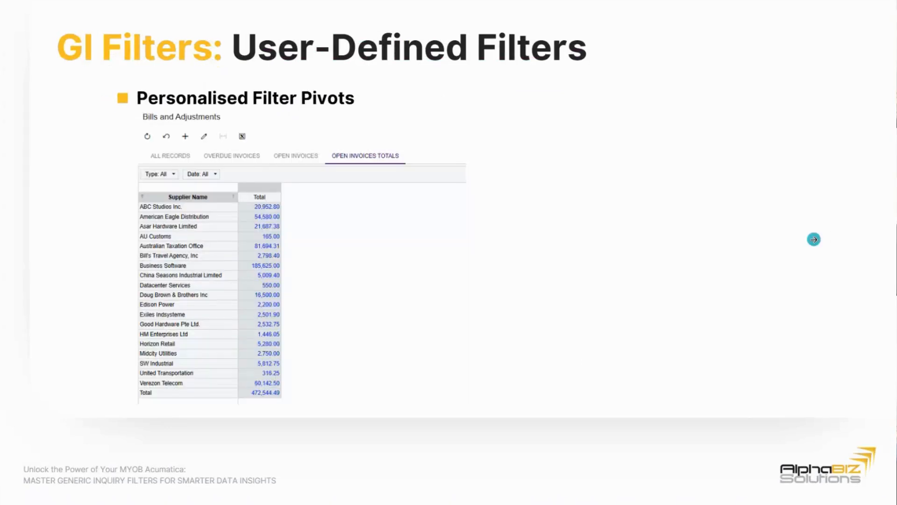
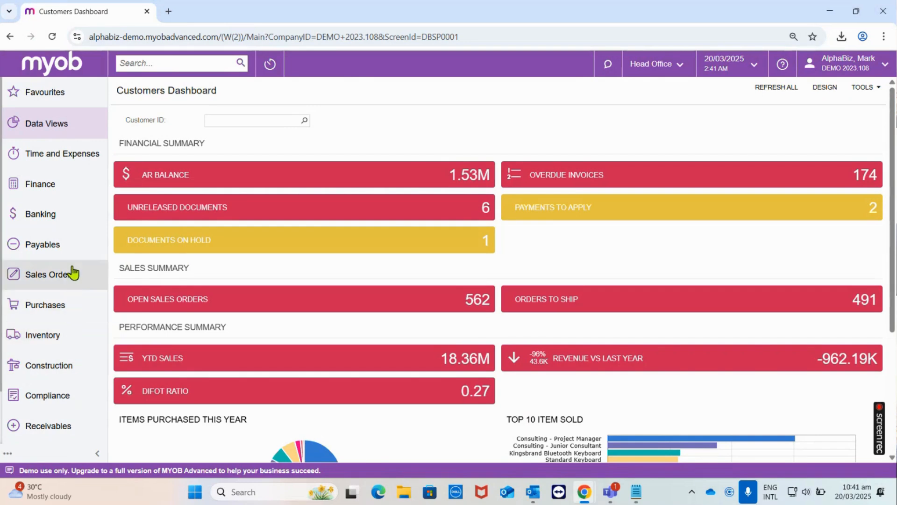
- Open the Invoices and Memos list from the Receivables workspace
{"action": "scroll", "coordinate": [70, 240], "scroll_direction": "down", "scroll_amount": 1}
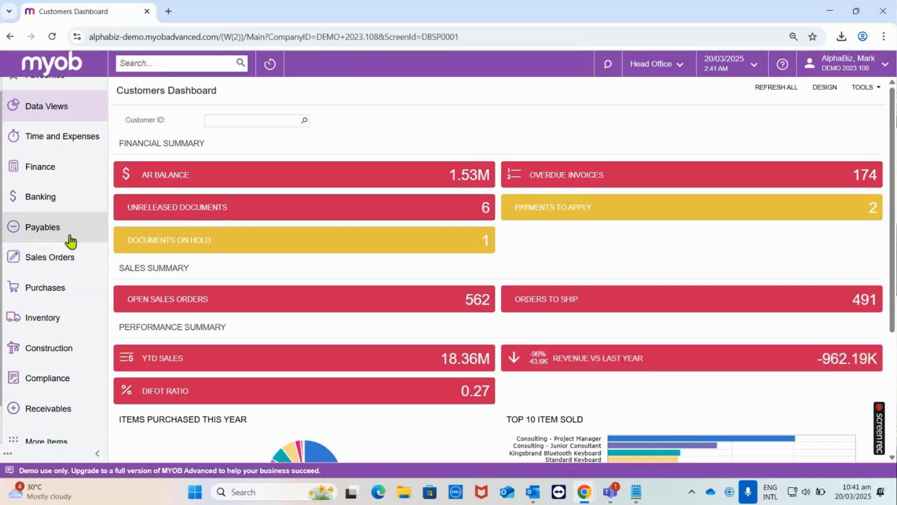
{"action": "scroll", "coordinate": [70, 241], "scroll_direction": "down", "scroll_amount": 2}
{"action": "left_click", "coordinate": [74, 365]}
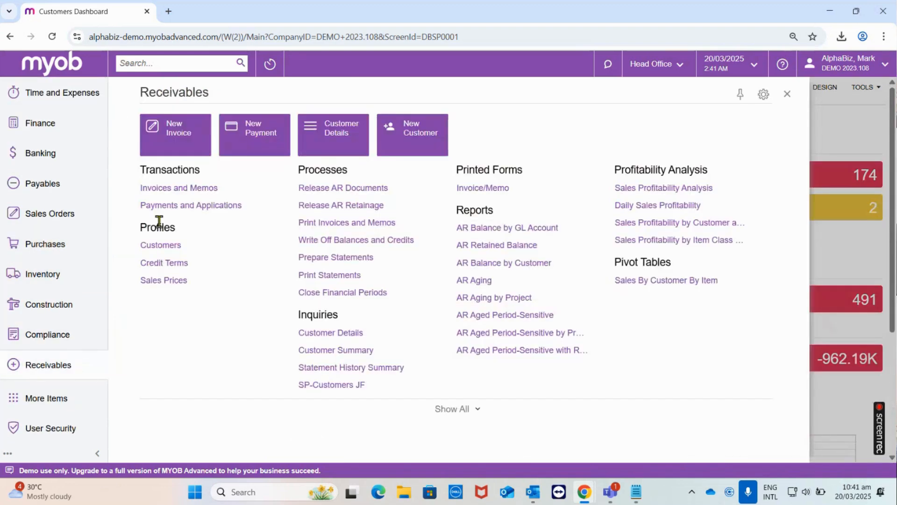
{"action": "left_click", "coordinate": [177, 190]}
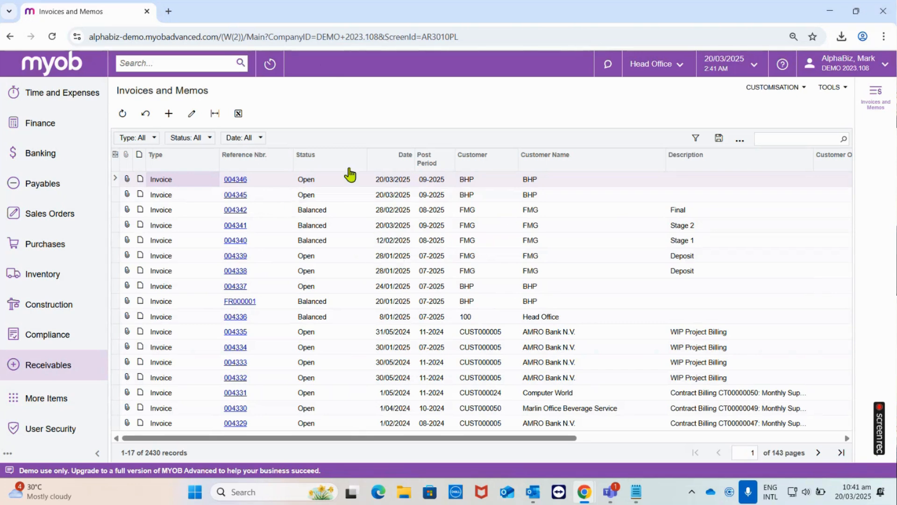
{"action": "left_click", "coordinate": [452, 280]}
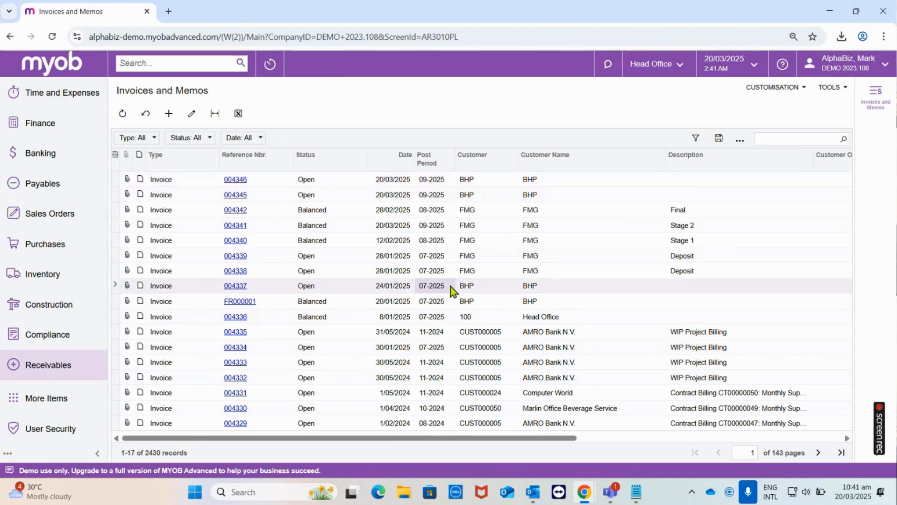
- Examine the end of the screen ID in the Invoices and Memos page address
{"action": "left_click", "coordinate": [442, 36]}
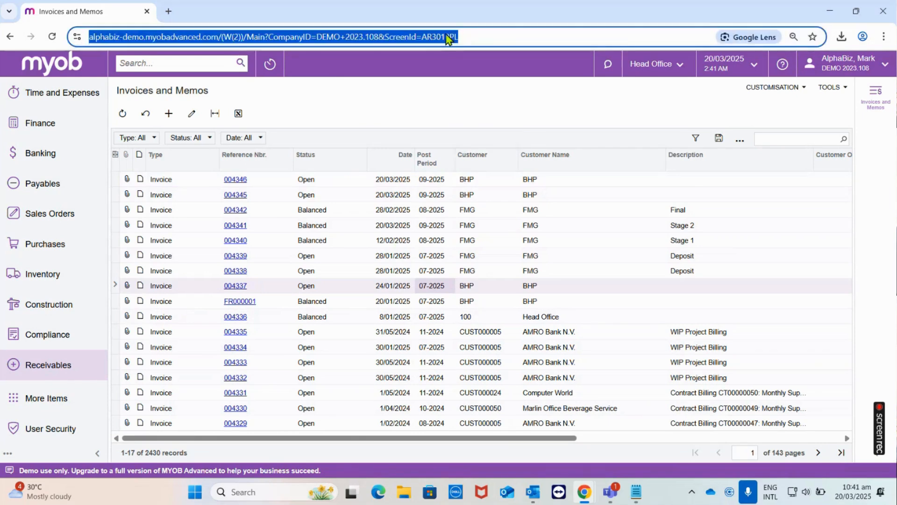
{"action": "left_click", "coordinate": [461, 38]}
{"action": "left_click_drag", "start_coordinate": [481, 38], "coordinate": [511, 38]}
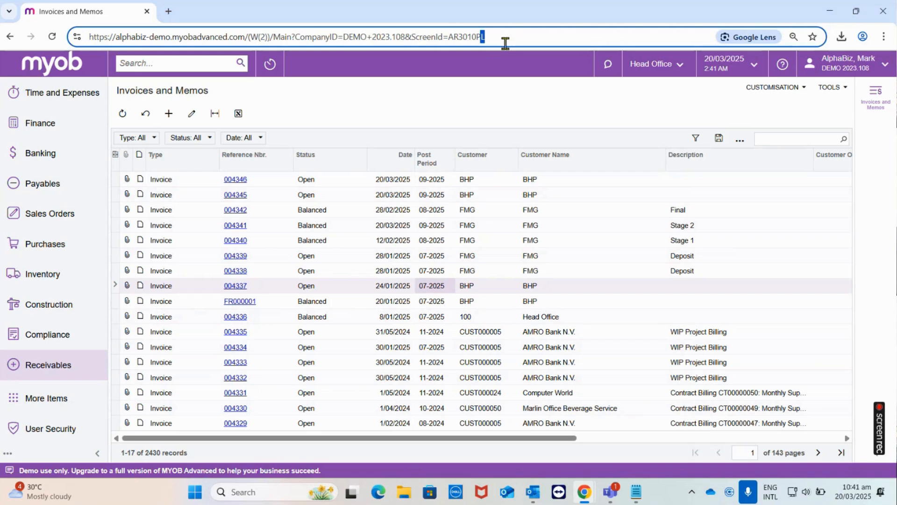
{"action": "left_click", "coordinate": [493, 62]}
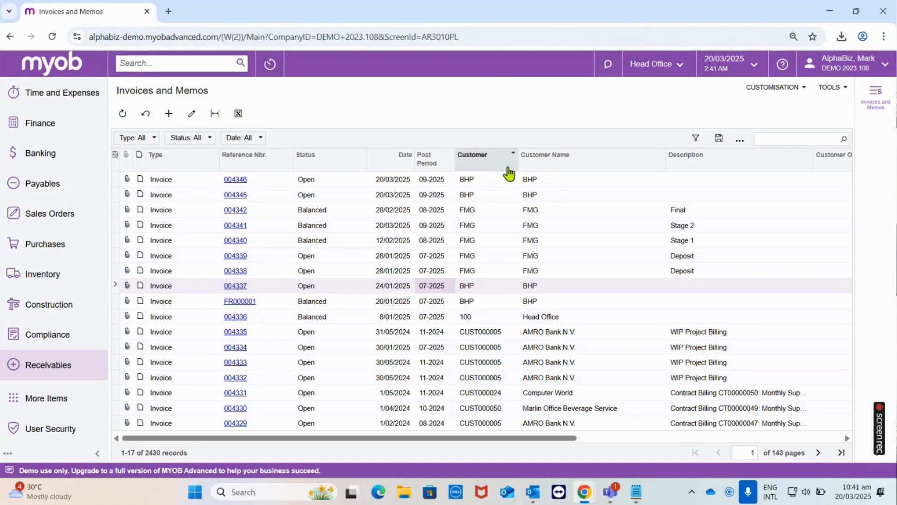
- Open the pivot table designer for the Invoices and Memos inquiry
{"action": "left_click", "coordinate": [517, 242]}
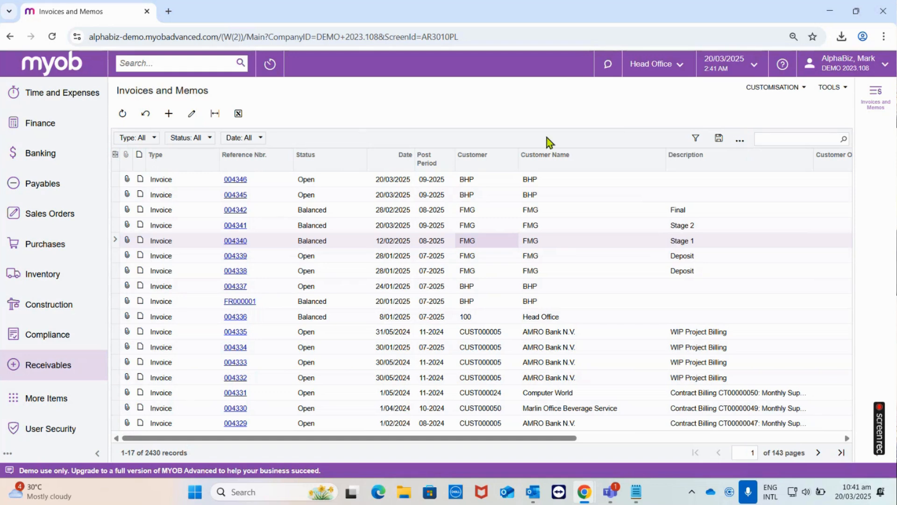
{"action": "left_click", "coordinate": [757, 98]}
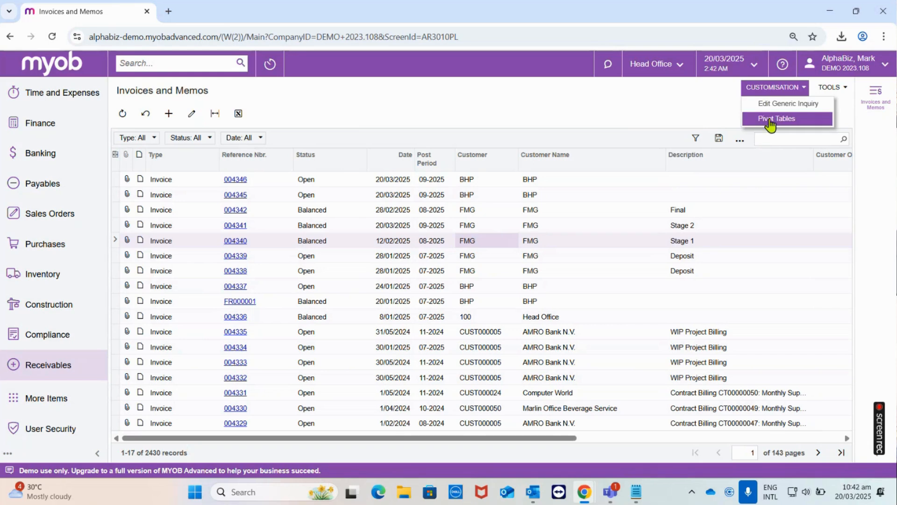
{"action": "left_click", "coordinate": [740, 141]}
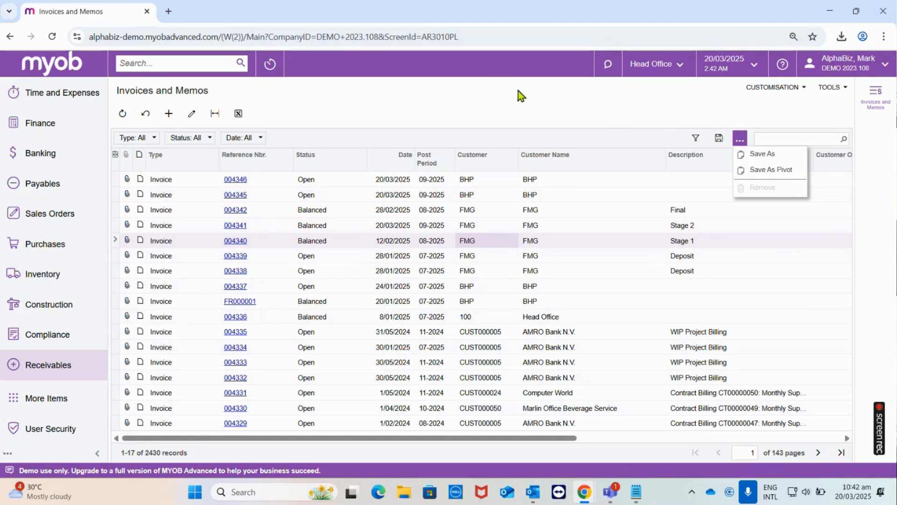
{"action": "left_click", "coordinate": [599, 114]}
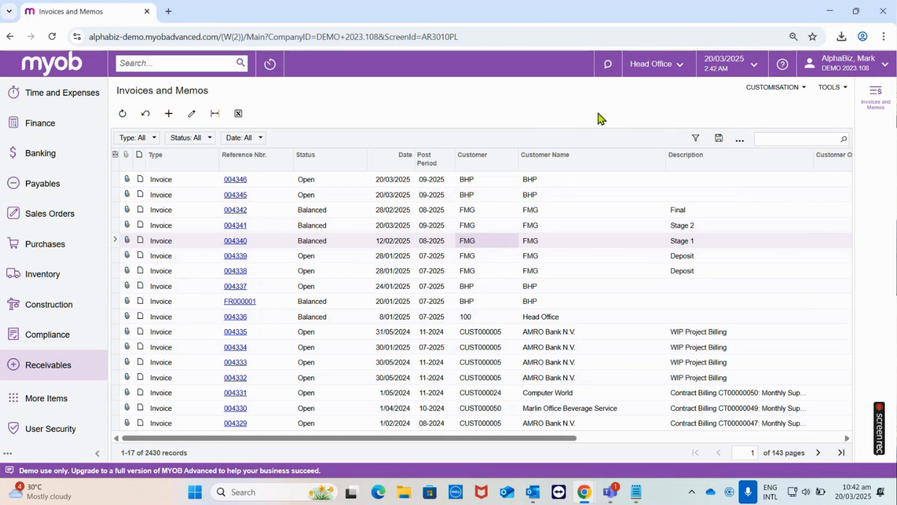
{"action": "left_click", "coordinate": [757, 93]}
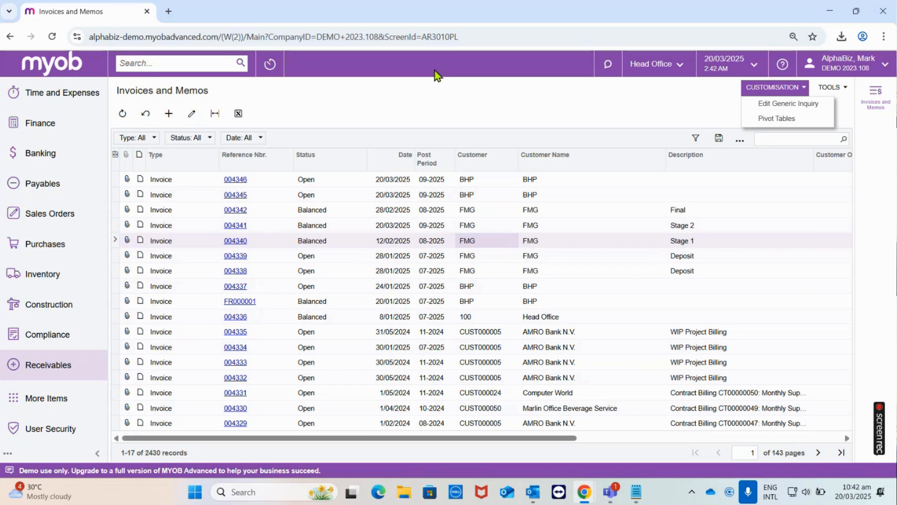
{"action": "left_click", "coordinate": [760, 122]}
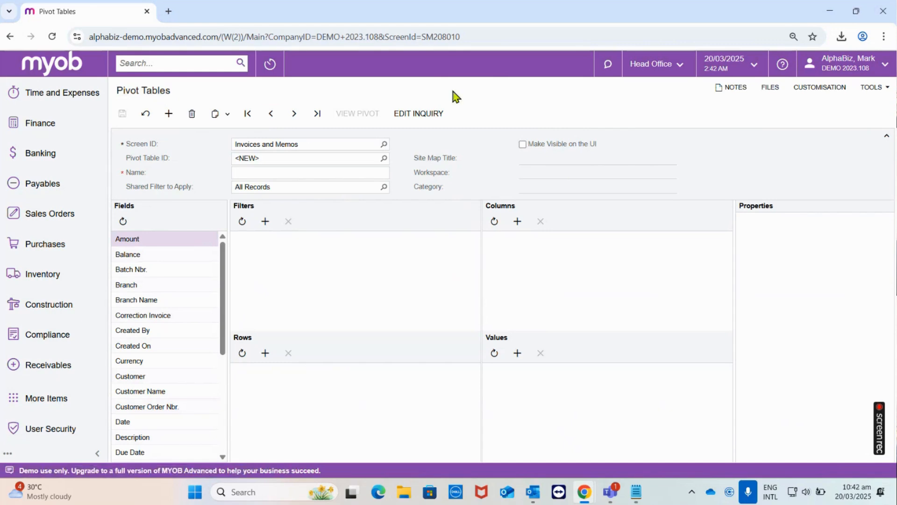
- Examine the screen ID in the Pivot Tables page address
{"action": "left_click", "coordinate": [434, 37]}
{"action": "left_click_drag", "start_coordinate": [460, 37], "coordinate": [493, 47]}
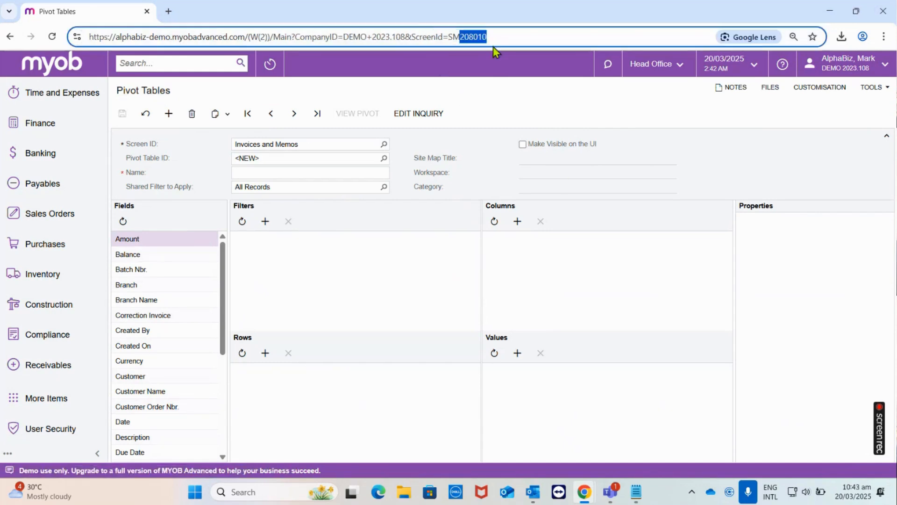
{"action": "left_click", "coordinate": [486, 74]}
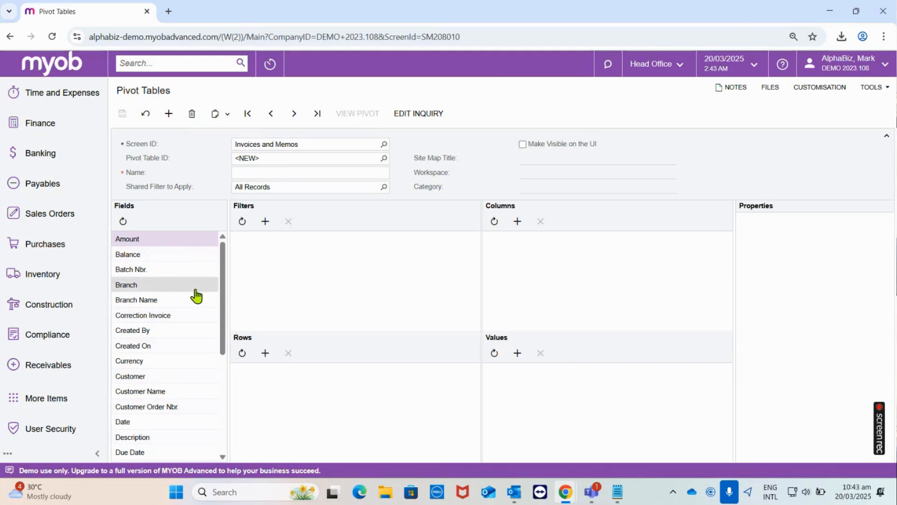
- Add the Customer Name field to the pivot table's Rows area
{"action": "scroll", "coordinate": [190, 296], "scroll_direction": "down", "scroll_amount": 3}
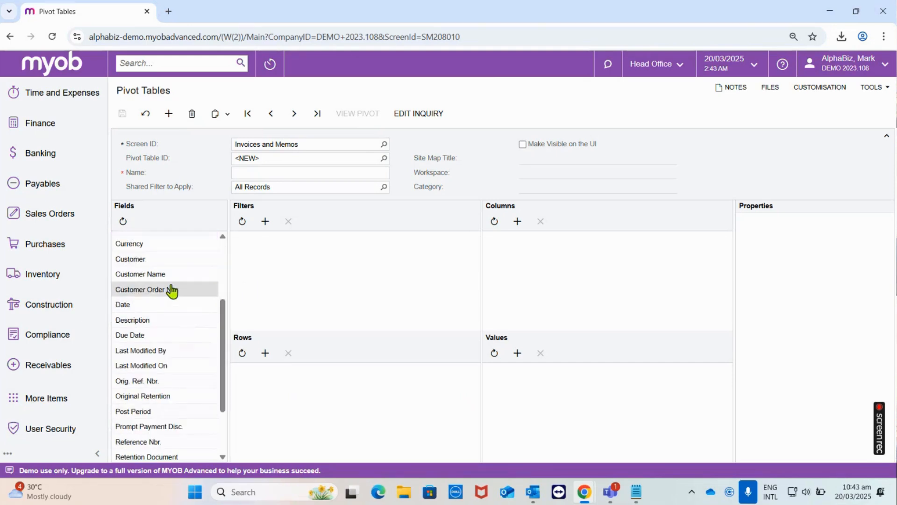
{"action": "left_click", "coordinate": [156, 277]}
{"action": "left_click_drag", "start_coordinate": [144, 282], "coordinate": [287, 376]}
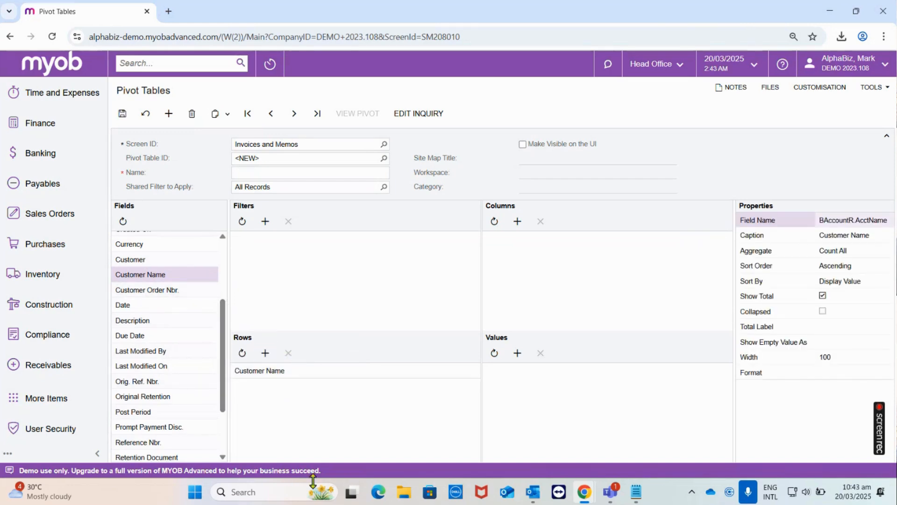
- Switch to Excel and create a blank workbook
{"action": "left_click", "coordinate": [294, 490]}
{"action": "type", "text": "excel"}
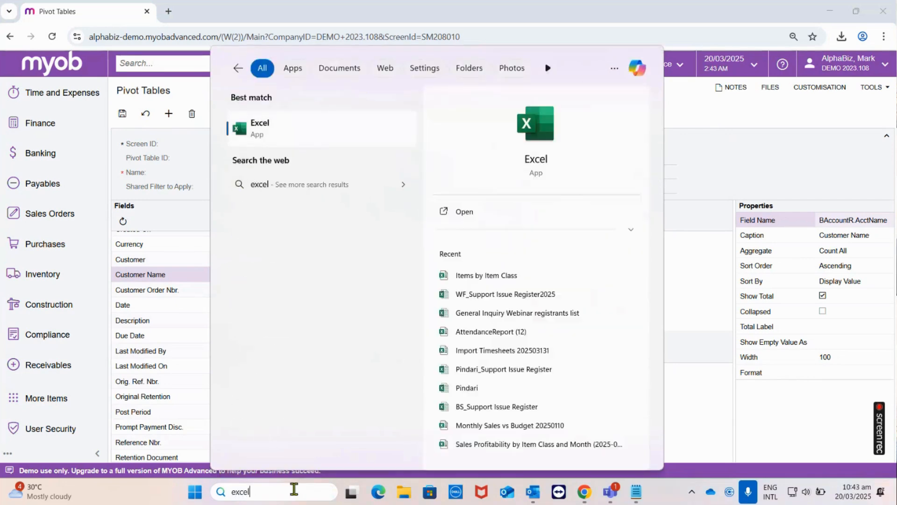
{"action": "key", "text": "Return"}
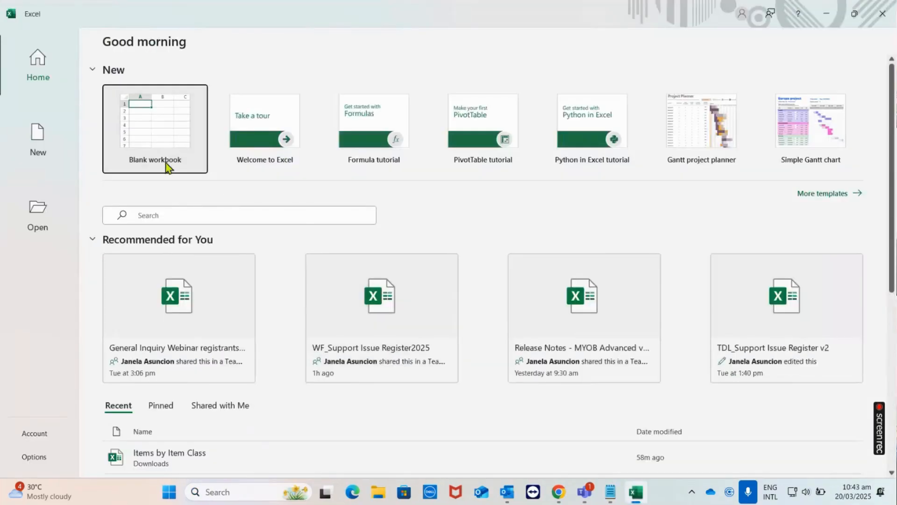
{"action": "left_click", "coordinate": [167, 167]}
- Fill cells A5 to A13 with the labels Row 1 through Row 9 and highlight those worksheet rows
{"action": "left_click", "coordinate": [44, 186]}
{"action": "type", "text": "Row 1"}
{"action": "key", "text": "Return"}
{"action": "left_click", "coordinate": [32, 186]}
{"action": "left_click_drag", "start_coordinate": [50, 193], "coordinate": [44, 280]}
{"action": "left_click", "coordinate": [93, 244]}
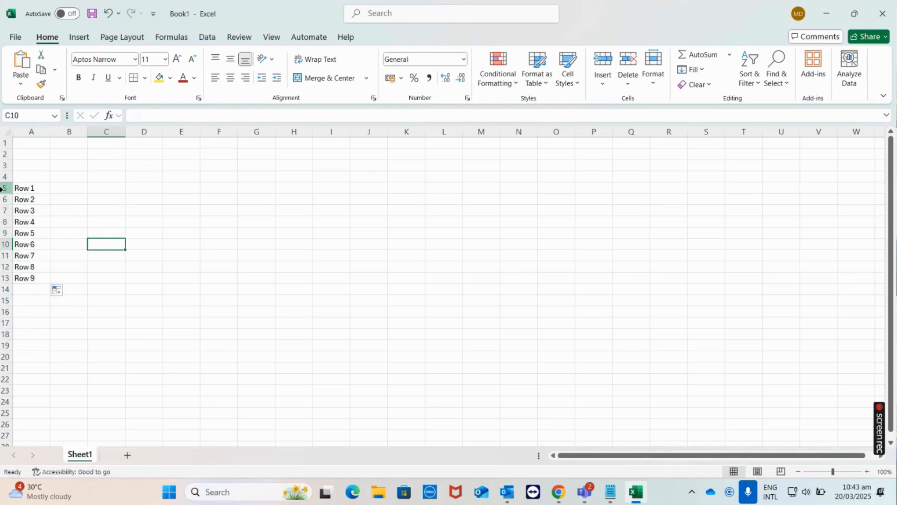
{"action": "left_click_drag", "start_coordinate": [2, 188], "coordinate": [2, 279]}
- Fill cells B4 to G4 with the headers Column 1 through Column 6
{"action": "left_click", "coordinate": [71, 176]}
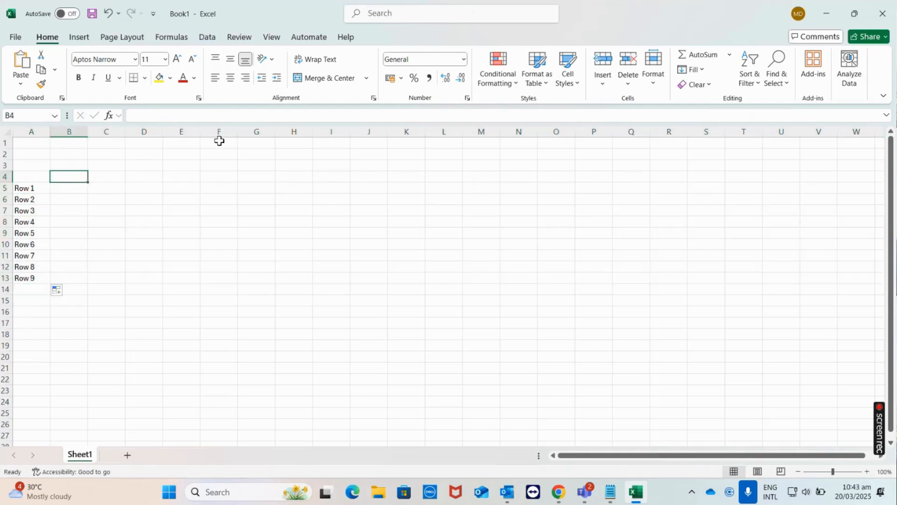
{"action": "type", "text": "Coluumn"}
{"action": "key", "text": "BackSpace"}
{"action": "key", "text": "BackSpace"}
{"action": "key", "text": "BackSpace"}
{"action": "type", "text": "mn 1"}
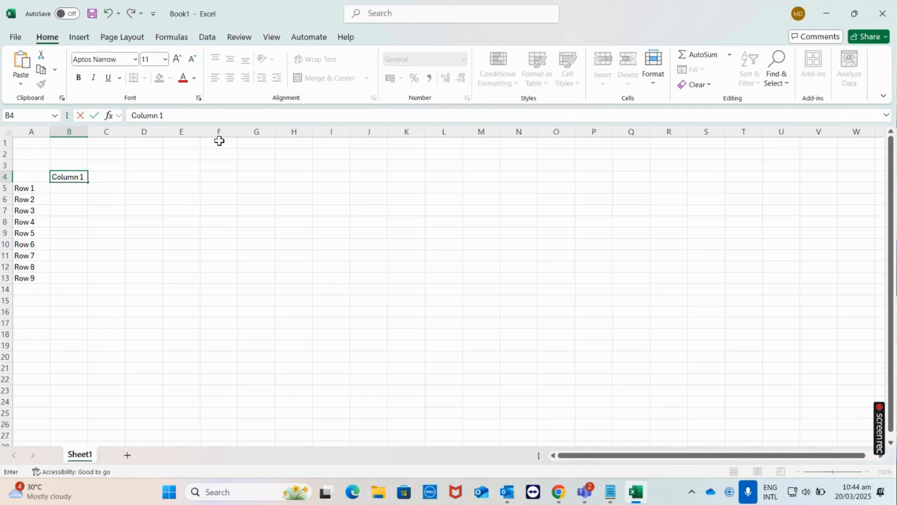
{"action": "left_click", "coordinate": [71, 209]}
{"action": "left_click", "coordinate": [73, 178]}
{"action": "left_click_drag", "start_coordinate": [88, 182], "coordinate": [279, 178]}
- Highlight the worksheet columns B to G and the labelled rows to compare the two directions
{"action": "left_click_drag", "start_coordinate": [69, 132], "coordinate": [262, 140]}
{"action": "left_click_drag", "start_coordinate": [4, 191], "coordinate": [14, 264]}
{"action": "left_click", "coordinate": [368, 200]}
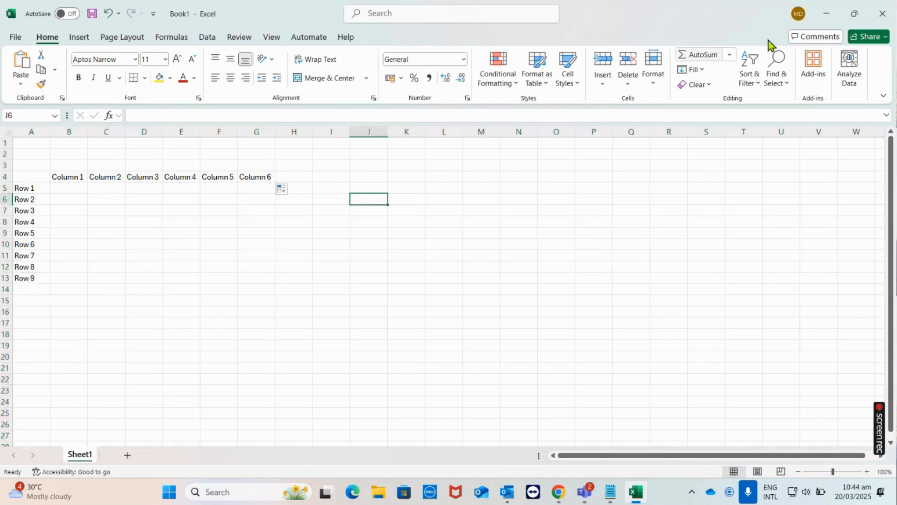
- Return to the Pivot Tables page in MYOB and add the Date field to the Columns area
{"action": "left_click", "coordinate": [827, 17]}
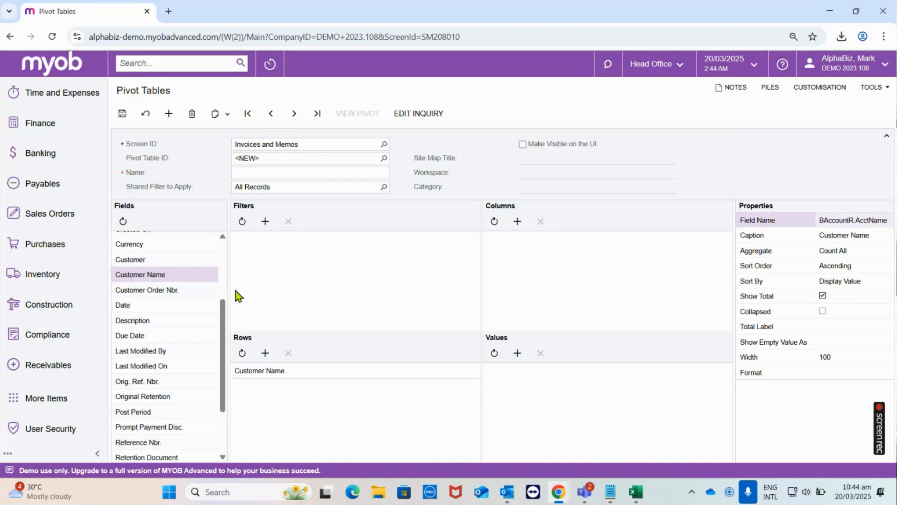
{"action": "left_click", "coordinate": [147, 310]}
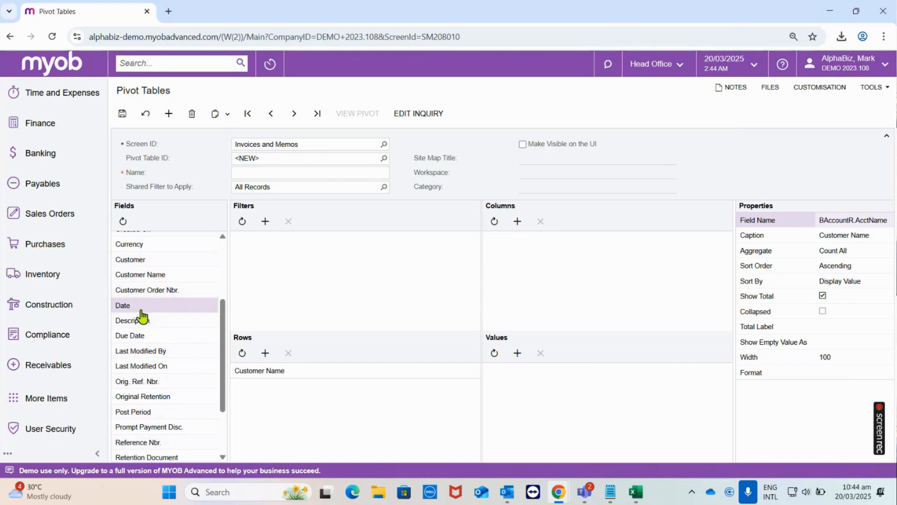
{"action": "left_click_drag", "start_coordinate": [137, 311], "coordinate": [517, 243]}
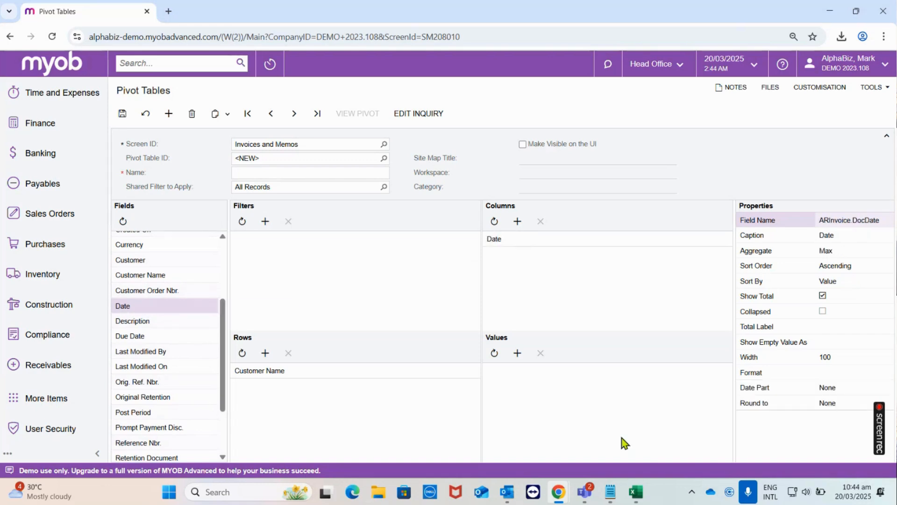
- Review the row labels and column headers in the Excel workbook, and return to the MYOB pivot table design
{"action": "left_click", "coordinate": [635, 490]}
{"action": "left_click_drag", "start_coordinate": [20, 189], "coordinate": [21, 276]}
{"action": "left_click_drag", "start_coordinate": [70, 175], "coordinate": [260, 181]}
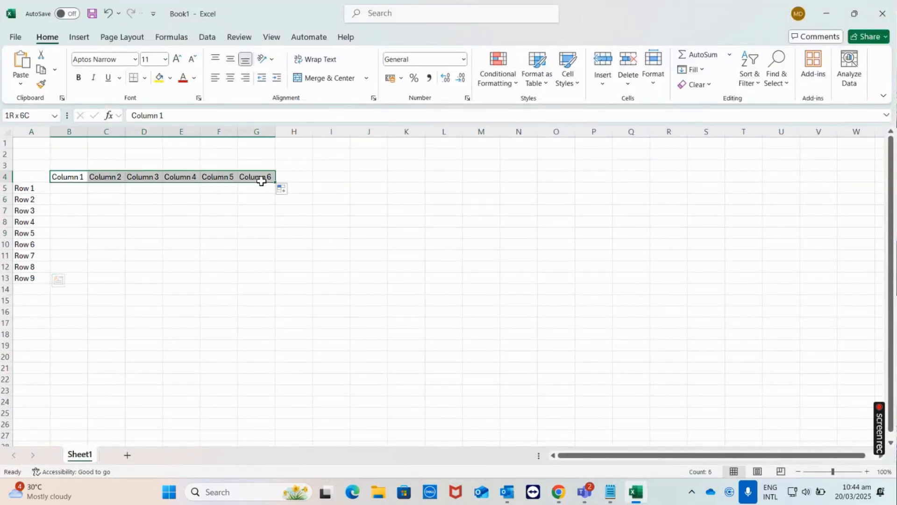
{"action": "left_click", "coordinate": [826, 14]}
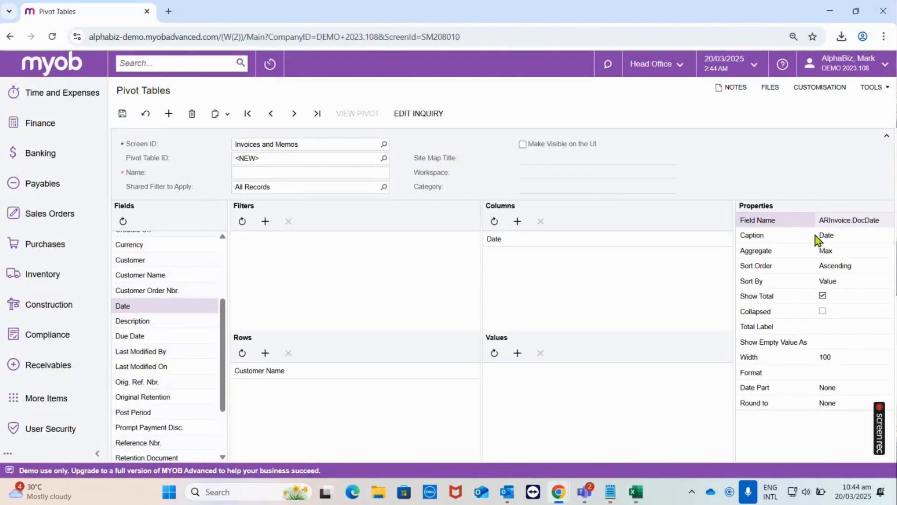
{"action": "left_click", "coordinate": [528, 249]}
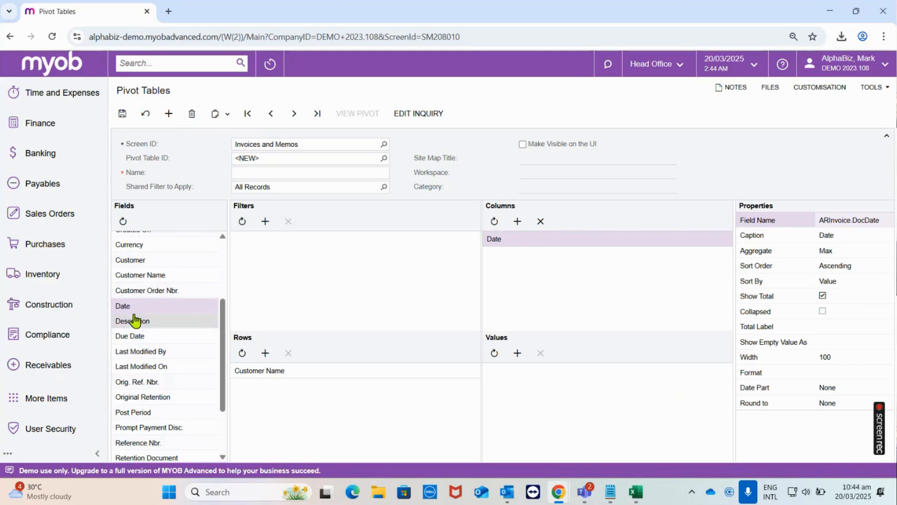
{"action": "scroll", "coordinate": [156, 280], "scroll_direction": "up", "scroll_amount": 3}
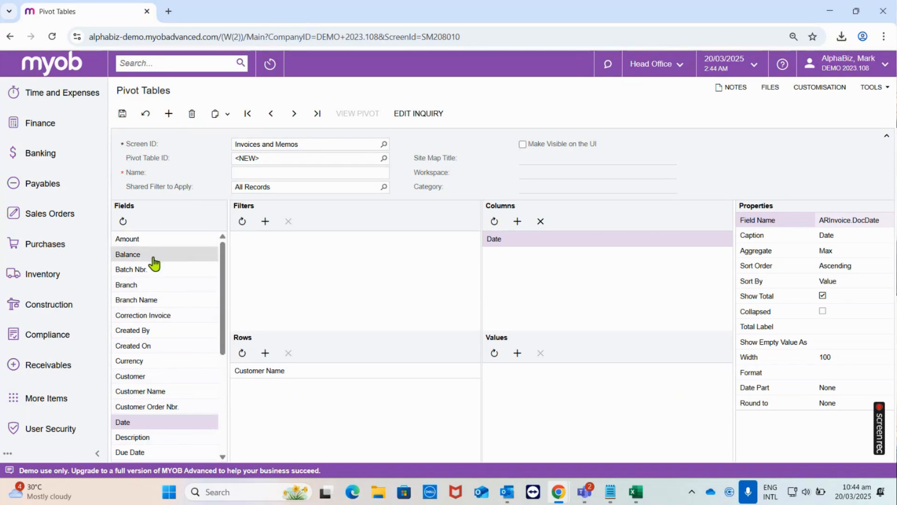
- Find Invoices and Memos under Receivables, open it in a separate tab ahead of Pivot Tables, and return to the pivot design
{"action": "left_click", "coordinate": [180, 63]}
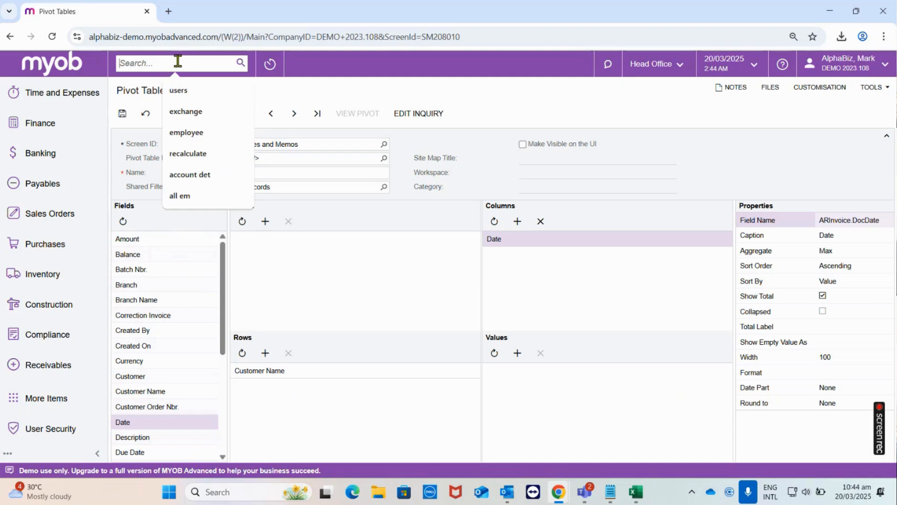
{"action": "type", "text": "invoices an"}
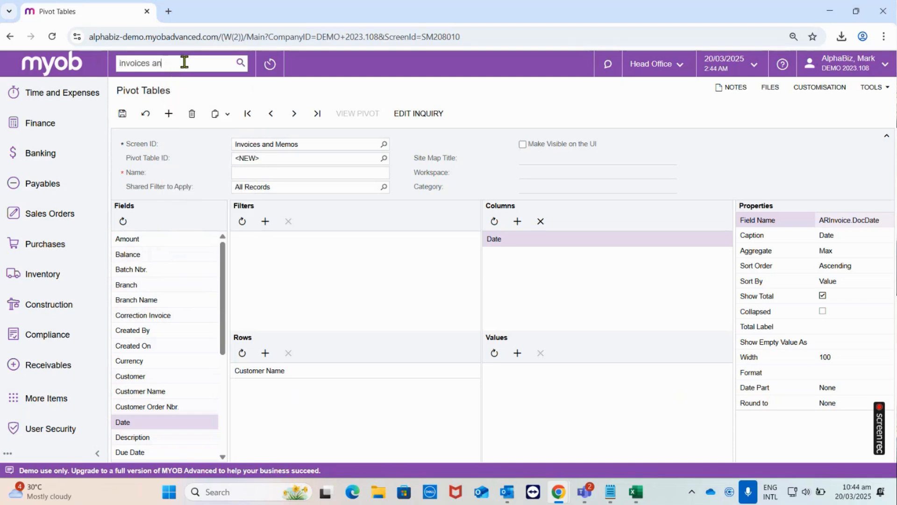
{"action": "type", "text": "d mem"}
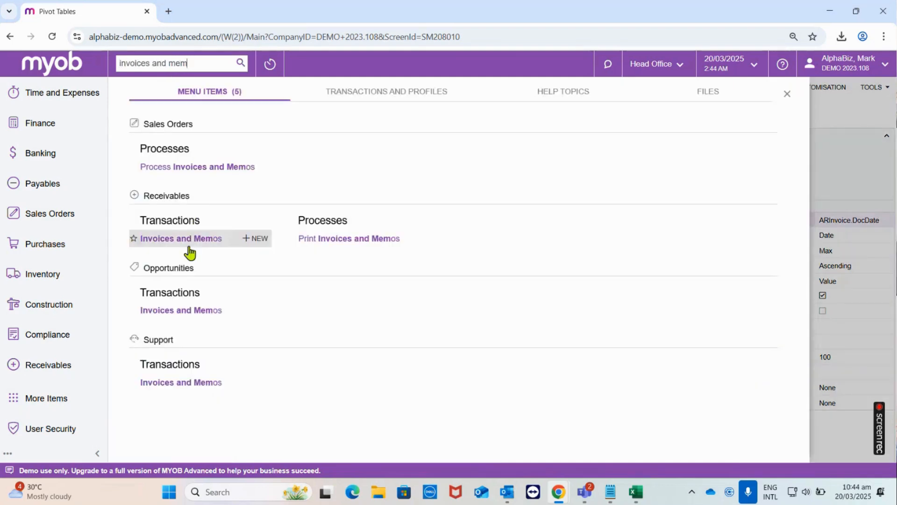
{"action": "left_click", "coordinate": [187, 243]}
{"action": "left_click_drag", "start_coordinate": [227, 12], "coordinate": [92, 4]}
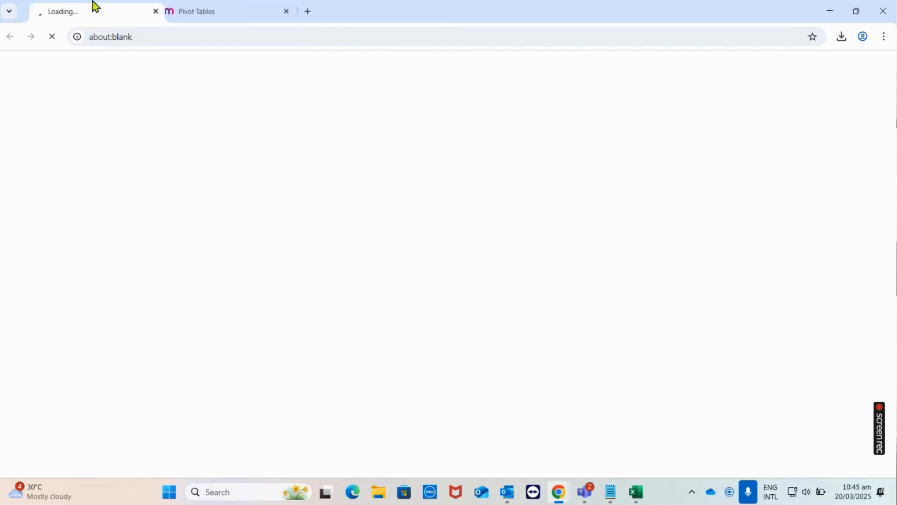
{"action": "left_click", "coordinate": [200, 9]}
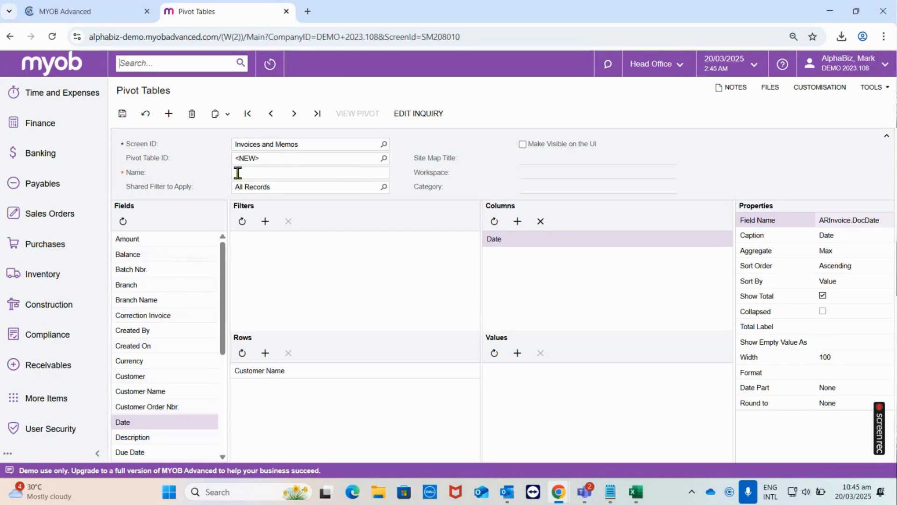
- Review the Invoices and Memos list and its customisation options, and return to the pivot table design
{"action": "left_click", "coordinate": [117, 6]}
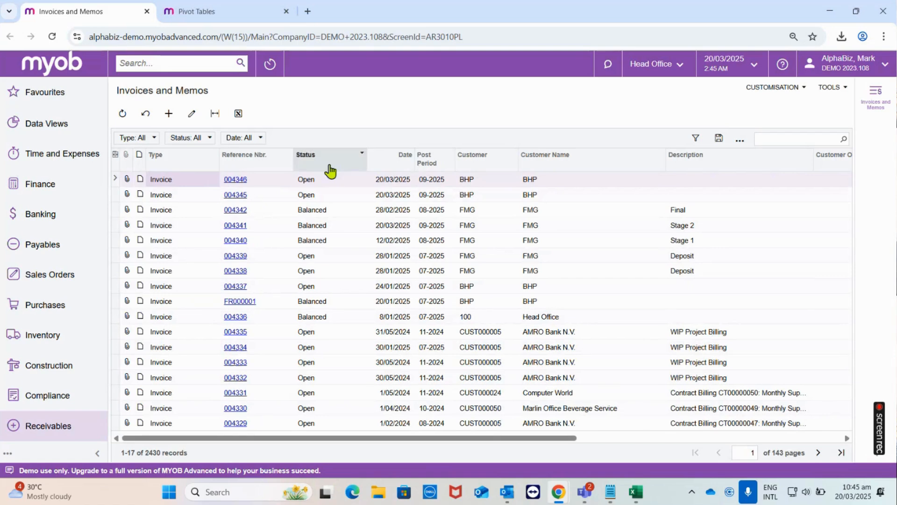
{"action": "left_click_drag", "start_coordinate": [411, 438], "coordinate": [352, 386]}
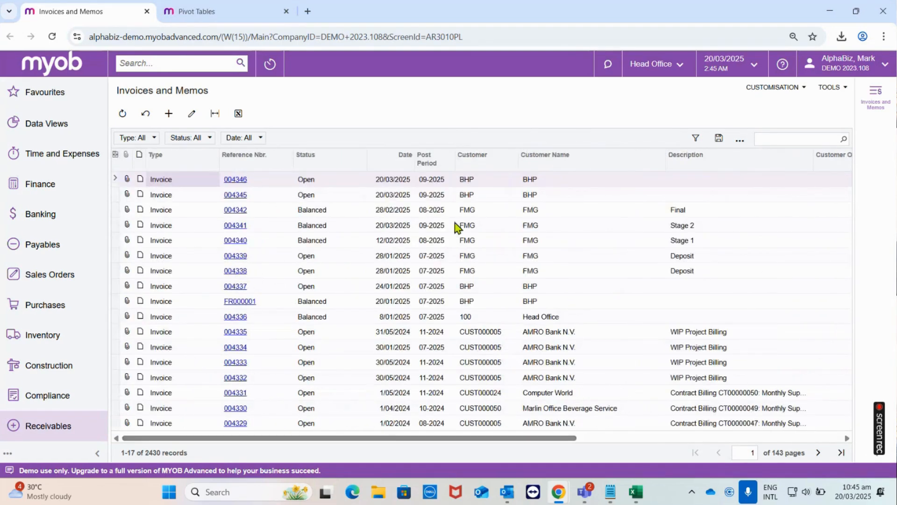
{"action": "left_click", "coordinate": [775, 89]}
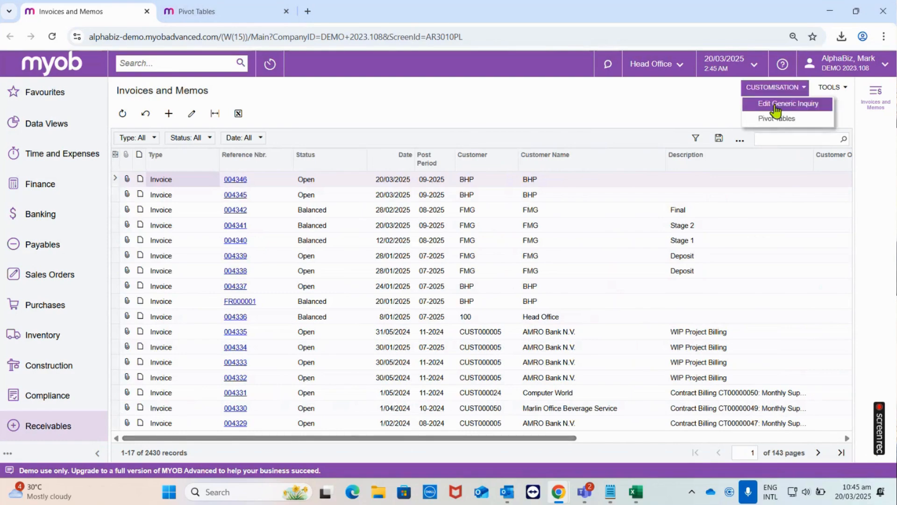
{"action": "left_click", "coordinate": [205, 10]}
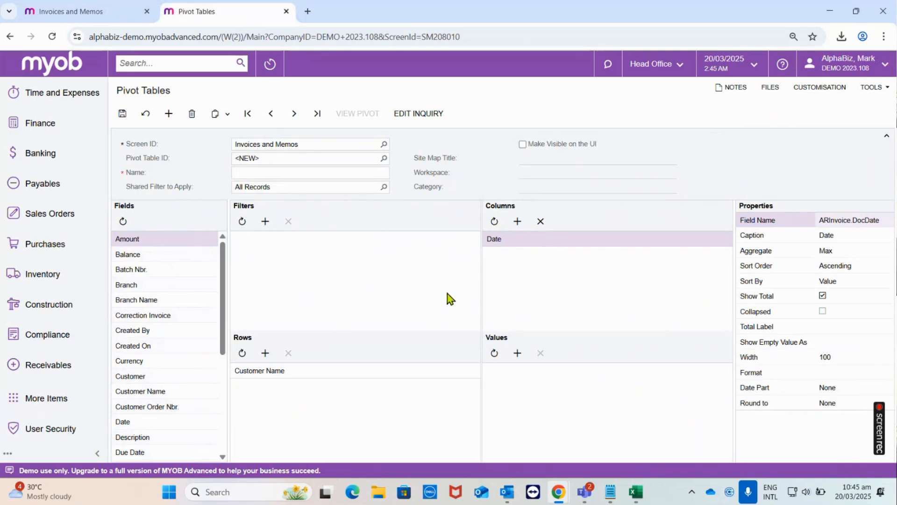
- Examine the sorting, width, format and total label properties of the Customer Name row field
{"action": "left_click", "coordinate": [369, 373]}
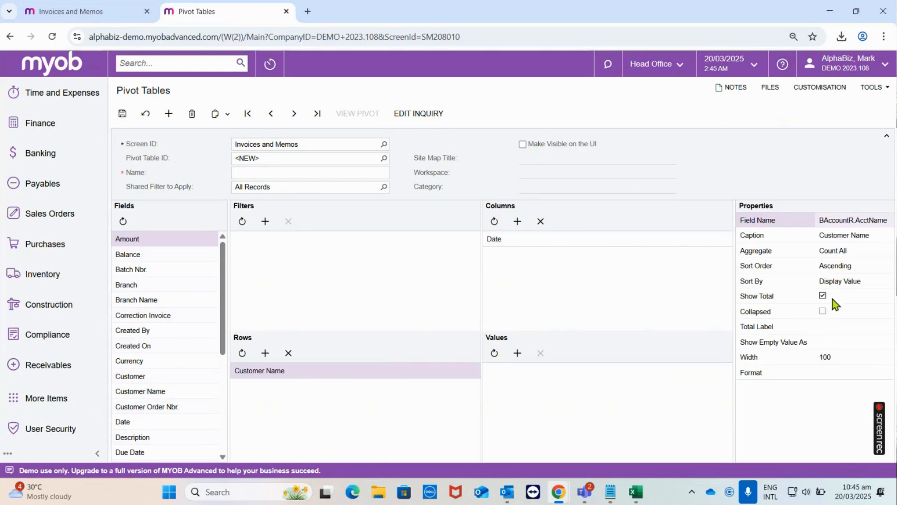
{"action": "left_click", "coordinate": [874, 283]}
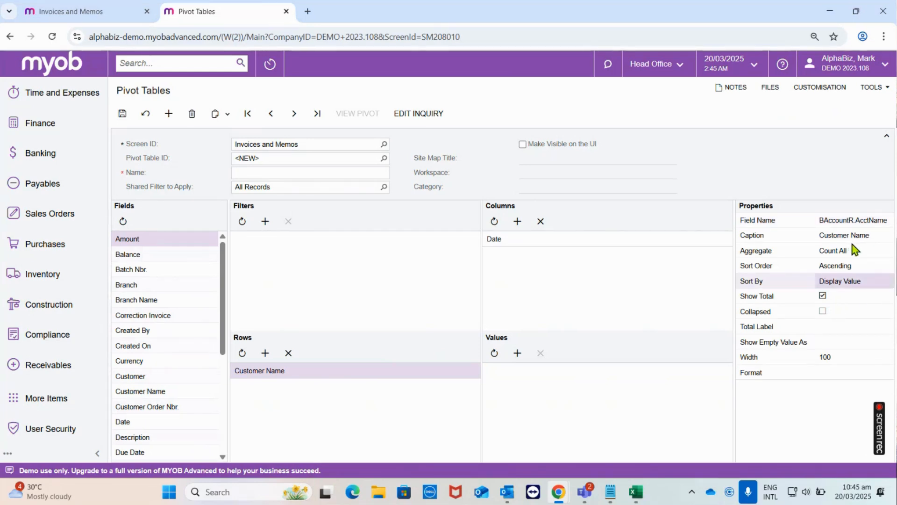
{"action": "left_click", "coordinate": [842, 360]}
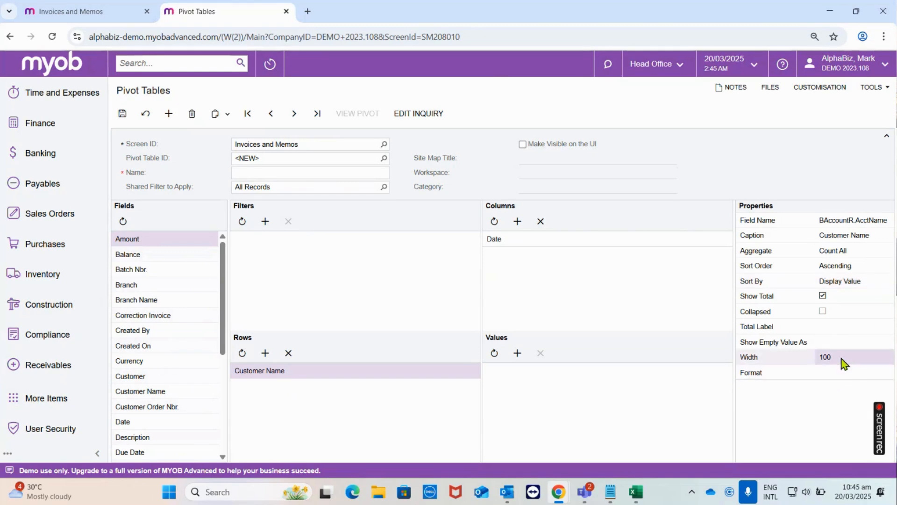
{"action": "left_click", "coordinate": [835, 328]}
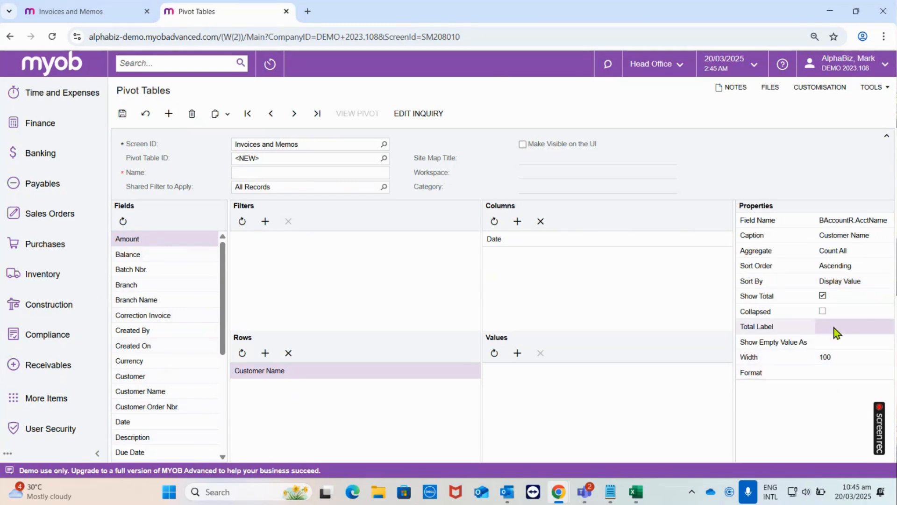
- Round the Date column field to Months and check its format, total label and Show Total properties
{"action": "left_click", "coordinate": [563, 241]}
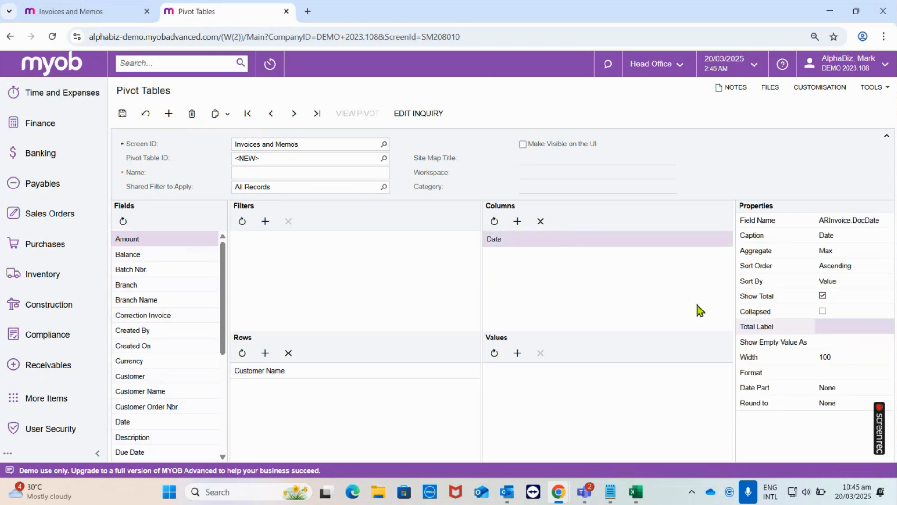
{"action": "left_click", "coordinate": [834, 406]}
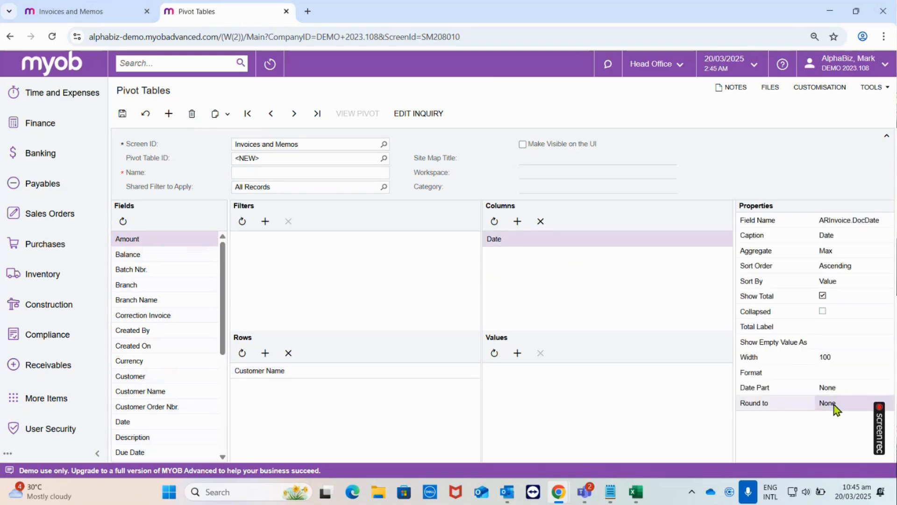
{"action": "left_click", "coordinate": [834, 404]}
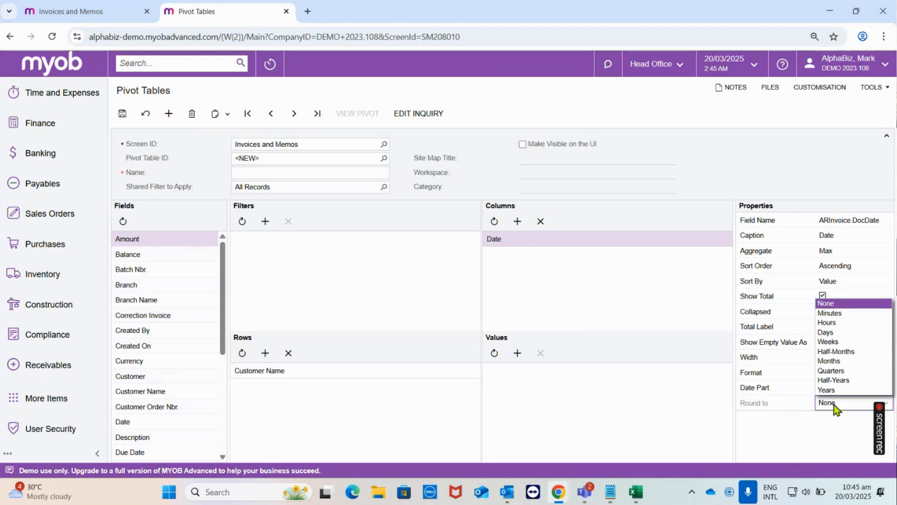
{"action": "left_click", "coordinate": [838, 363]}
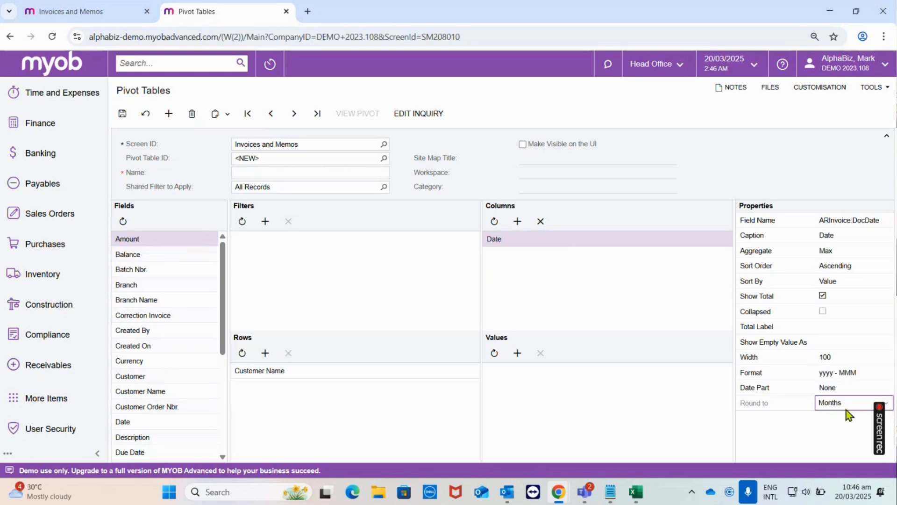
{"action": "left_click", "coordinate": [832, 374]}
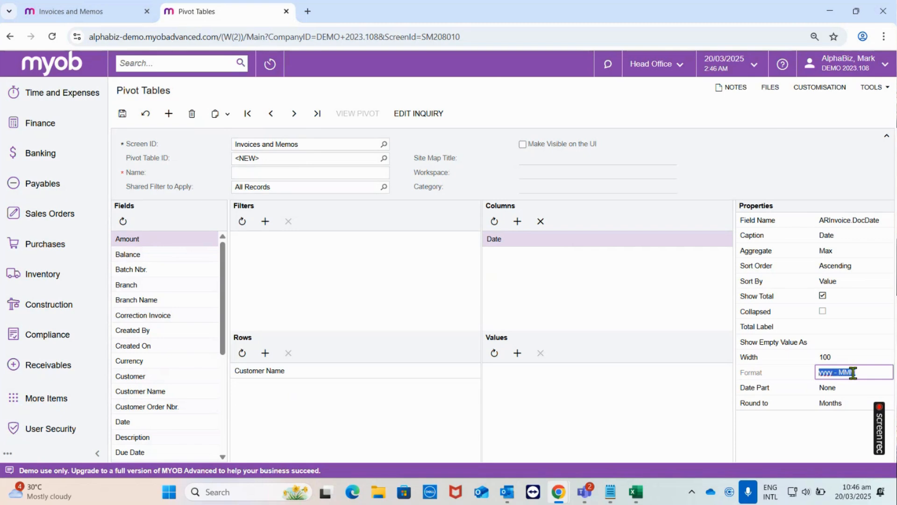
{"action": "left_click", "coordinate": [841, 326]}
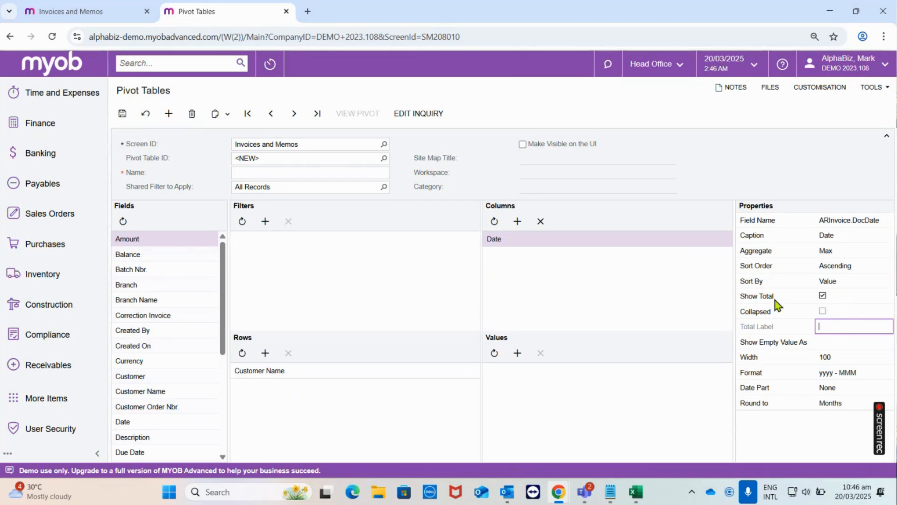
{"action": "left_click", "coordinate": [823, 298]}
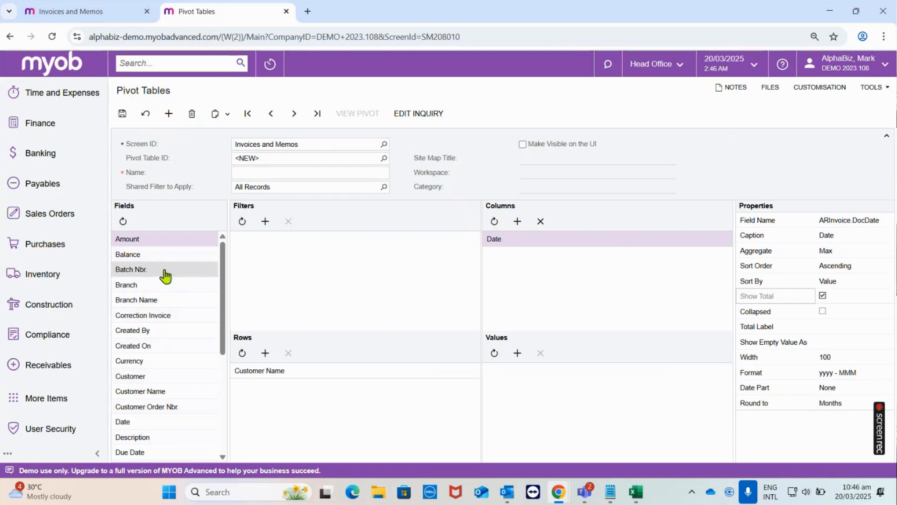
- Add the Amount field to the Values area and save the pivot table under the name Invoice Totals by Customers
{"action": "left_click_drag", "start_coordinate": [145, 244], "coordinate": [564, 392]}
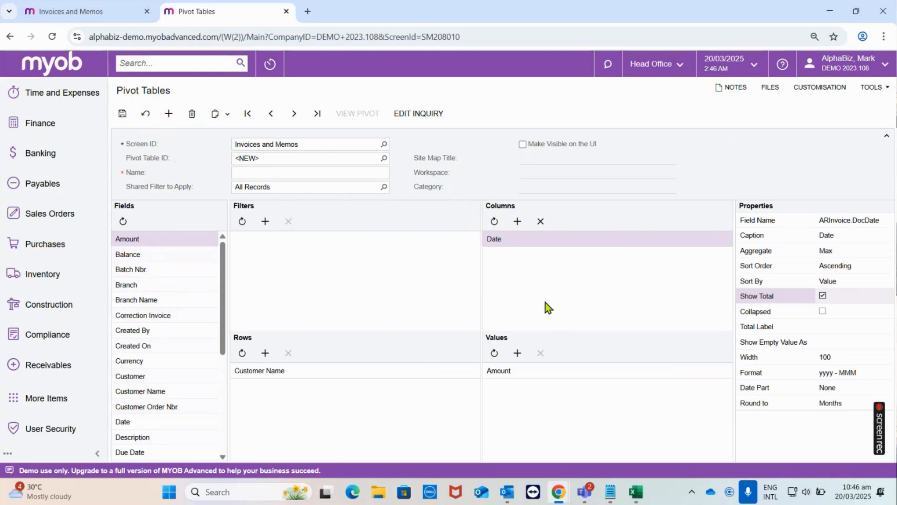
{"action": "left_click", "coordinate": [123, 115]}
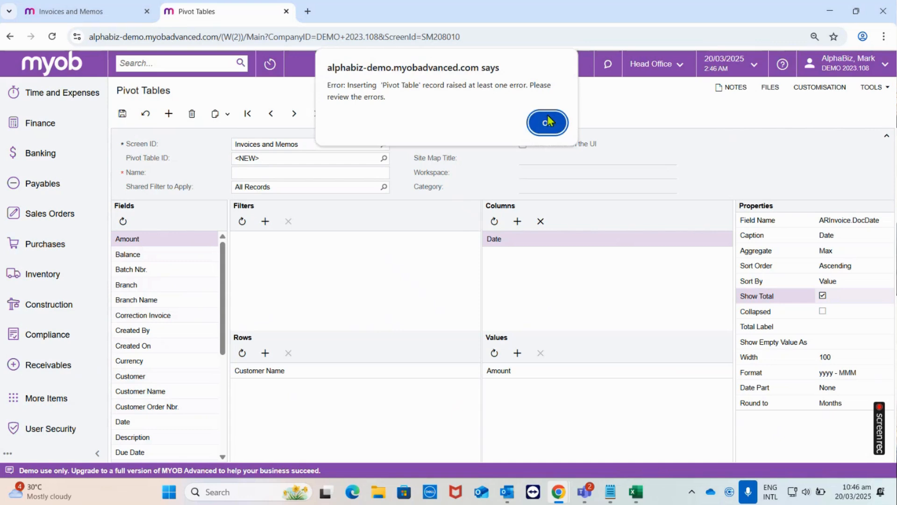
{"action": "left_click", "coordinate": [548, 122]}
{"action": "mouse_move", "coordinate": [379, 177]}
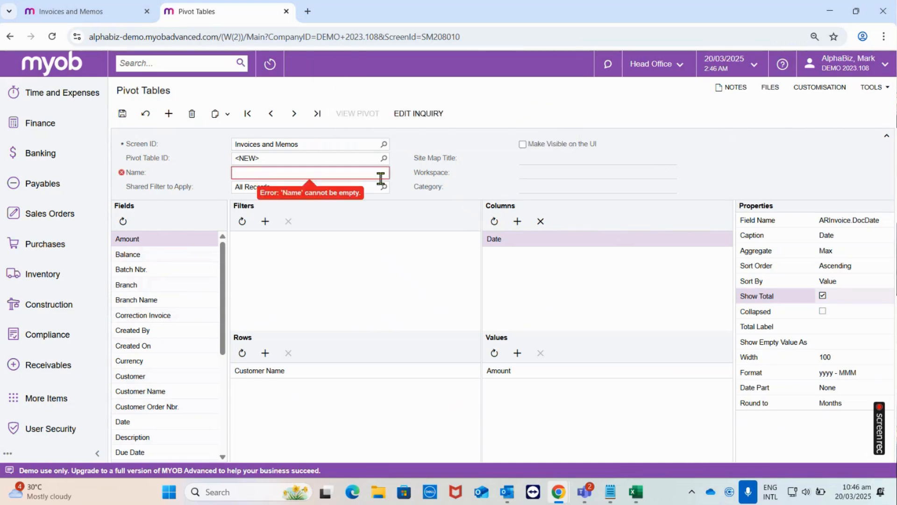
{"action": "type", "text": "Invoice Totals by Customer"}
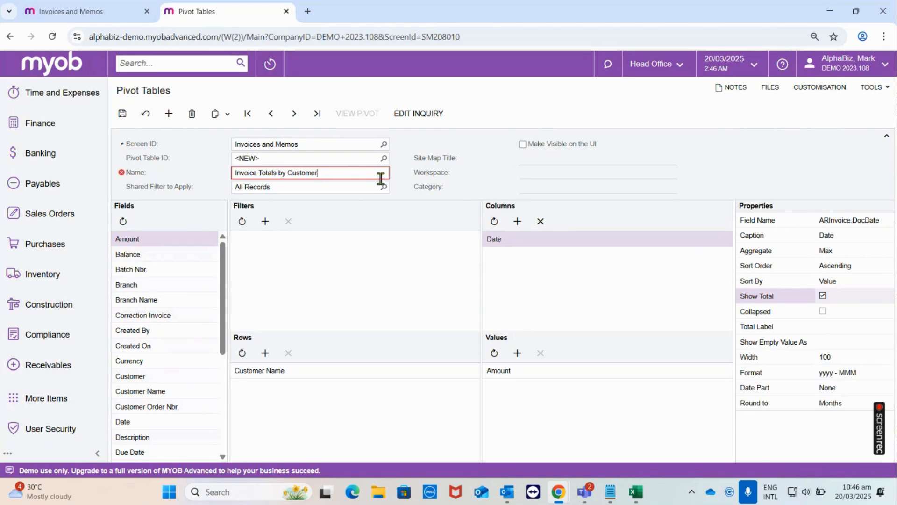
{"action": "type", "text": "s"}
{"action": "left_click", "coordinate": [122, 114]}
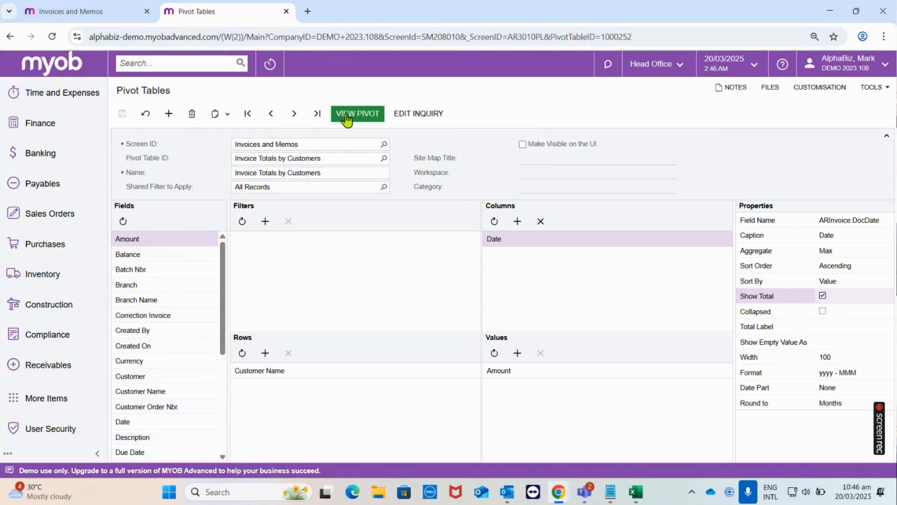
- View the resulting pivot and look through its monthly columns and customer rows
{"action": "left_click", "coordinate": [348, 118]}
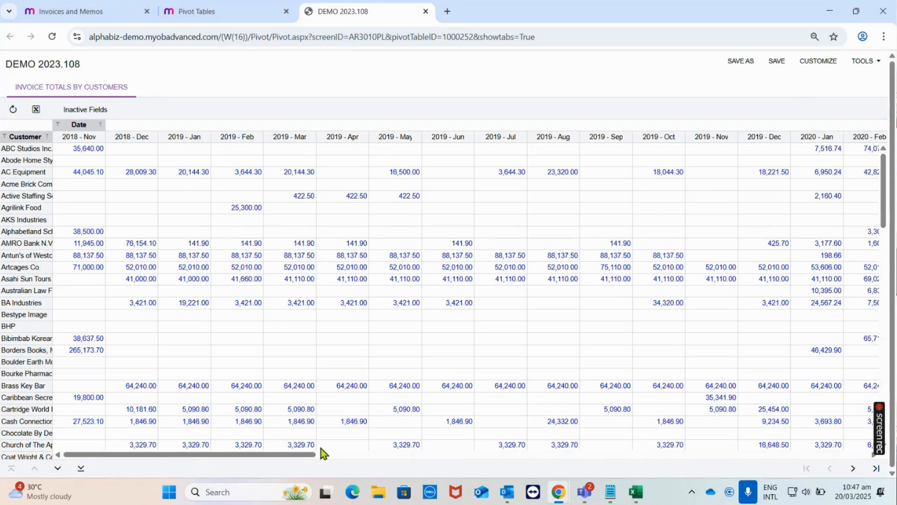
{"action": "left_click_drag", "start_coordinate": [286, 455], "coordinate": [853, 476]}
{"action": "scroll", "coordinate": [792, 391], "scroll_direction": "down", "scroll_amount": 5}
{"action": "scroll", "coordinate": [792, 392], "scroll_direction": "up", "scroll_amount": 5}
{"action": "left_click_drag", "start_coordinate": [803, 456], "coordinate": [176, 397]}
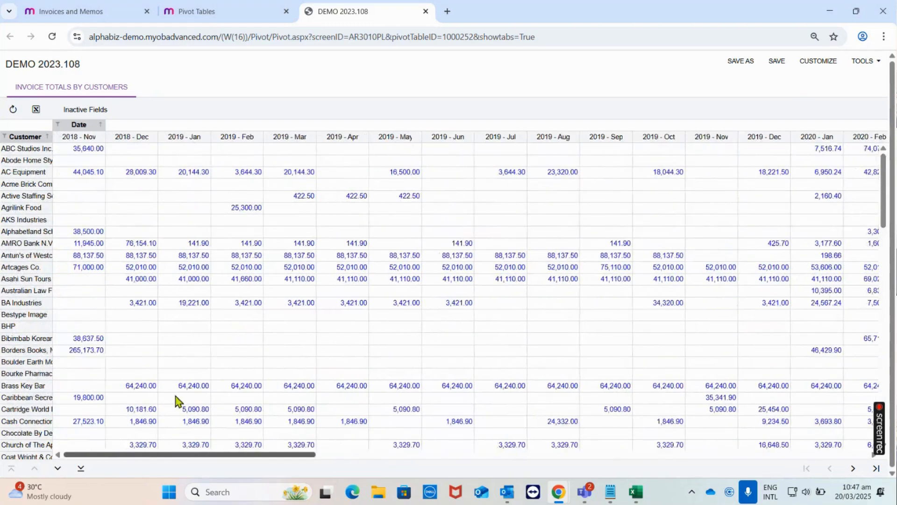
- Check the Amount value field's properties in the pivot design, and return to the pivot results
{"action": "left_click", "coordinate": [236, 7]}
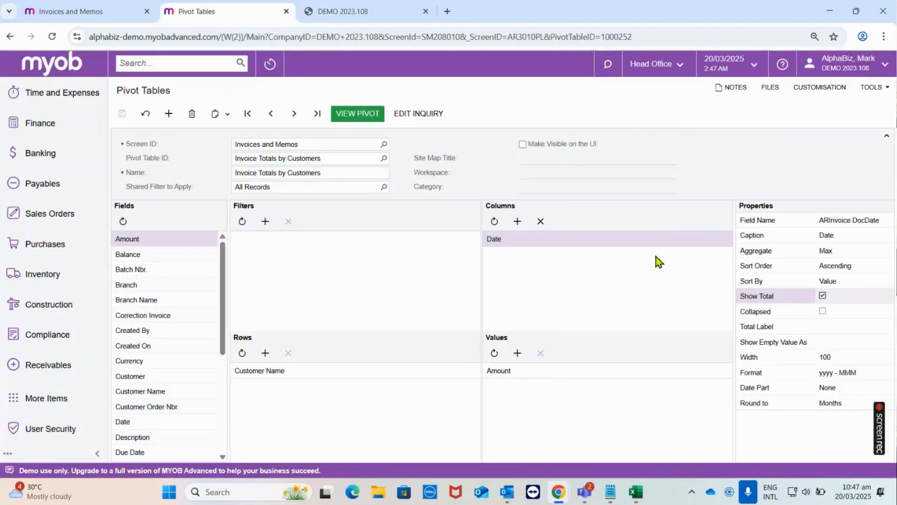
{"action": "left_click", "coordinate": [565, 371]}
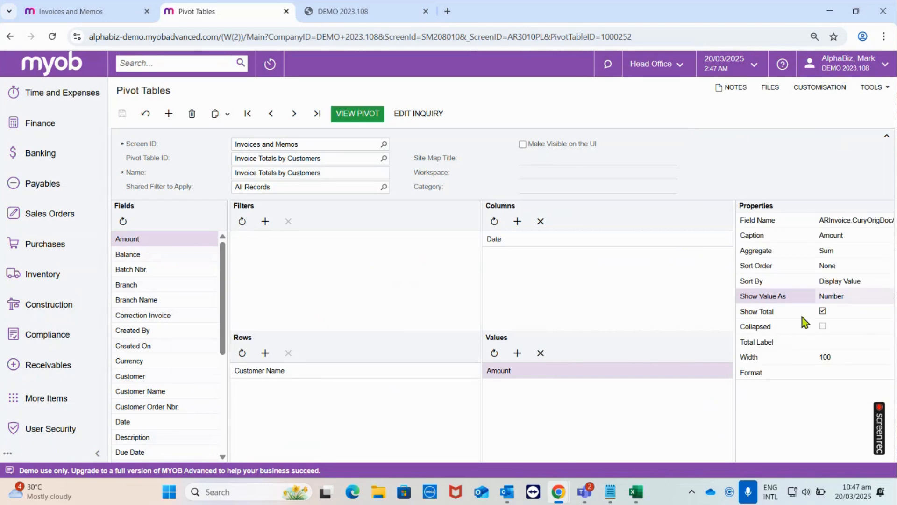
{"action": "left_click", "coordinate": [318, 6]}
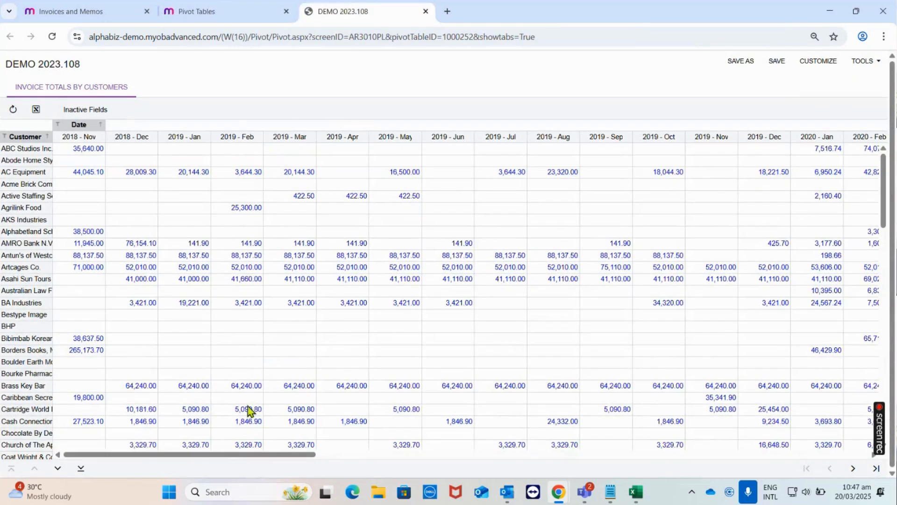
{"action": "left_click_drag", "start_coordinate": [216, 455], "coordinate": [186, 452]}
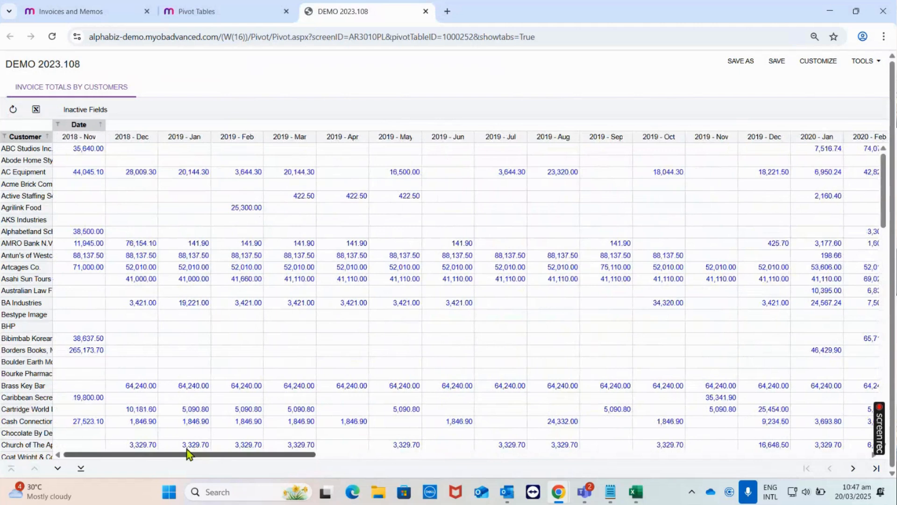
- Drill down into the ABC Studios Inc. total for 2018 - Nov and examine the amount columns of the underlying record
{"action": "left_click", "coordinate": [89, 150]}
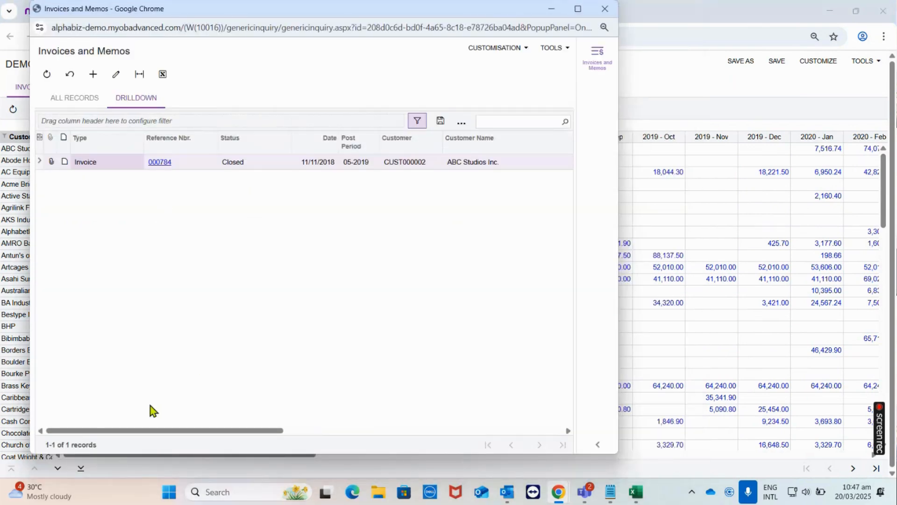
{"action": "left_click_drag", "start_coordinate": [211, 9], "coordinate": [394, 59]}
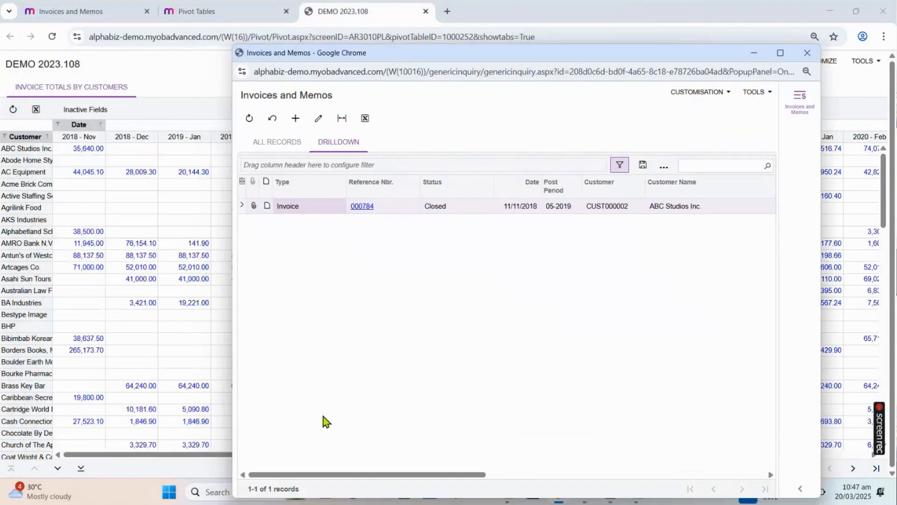
{"action": "left_click_drag", "start_coordinate": [328, 474], "coordinate": [566, 454]}
{"action": "left_click", "coordinate": [515, 211]}
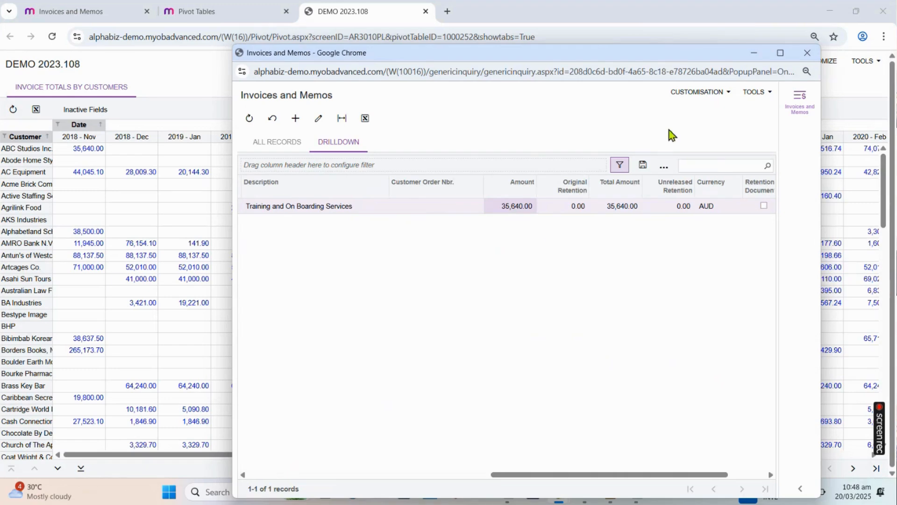
{"action": "left_click_drag", "start_coordinate": [571, 474], "coordinate": [294, 444]}
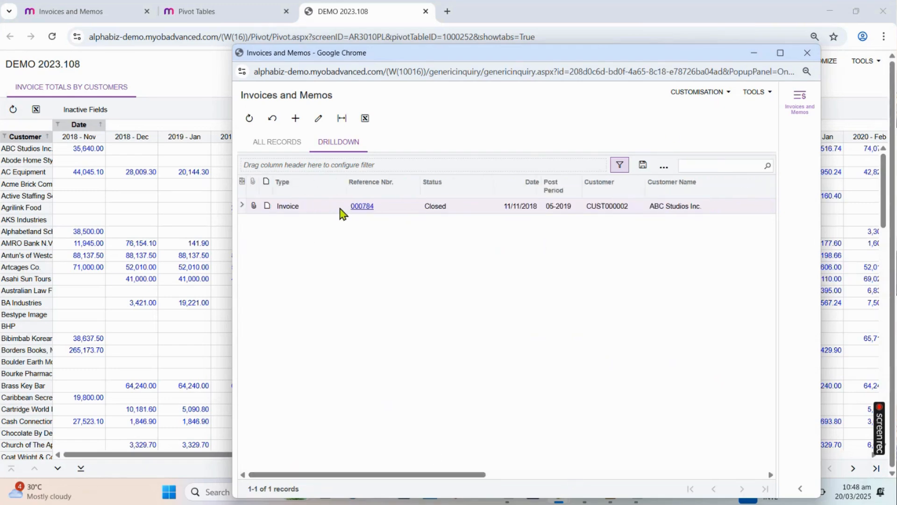
- Open the drilled-down invoice, inspect its Amount and Tax Total, and close the drilldown window
{"action": "left_click", "coordinate": [363, 210]}
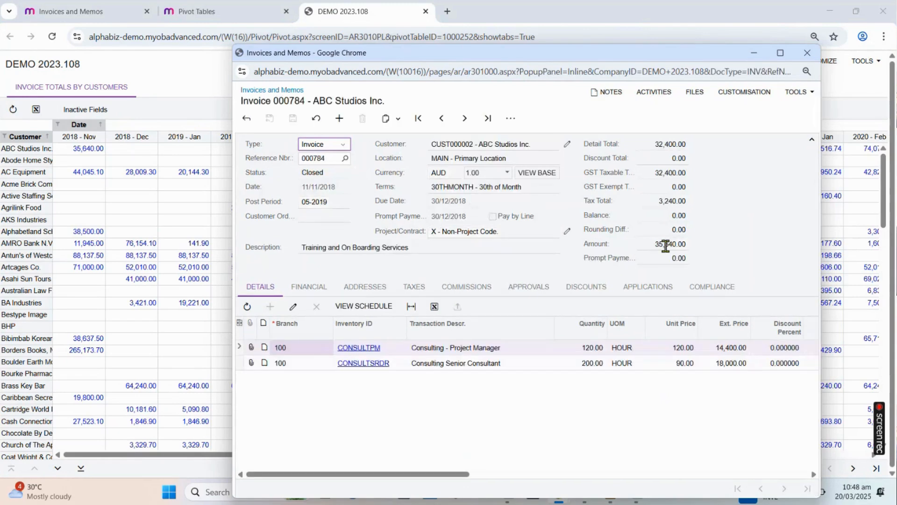
{"action": "left_click", "coordinate": [671, 244]}
{"action": "left_click", "coordinate": [672, 201]}
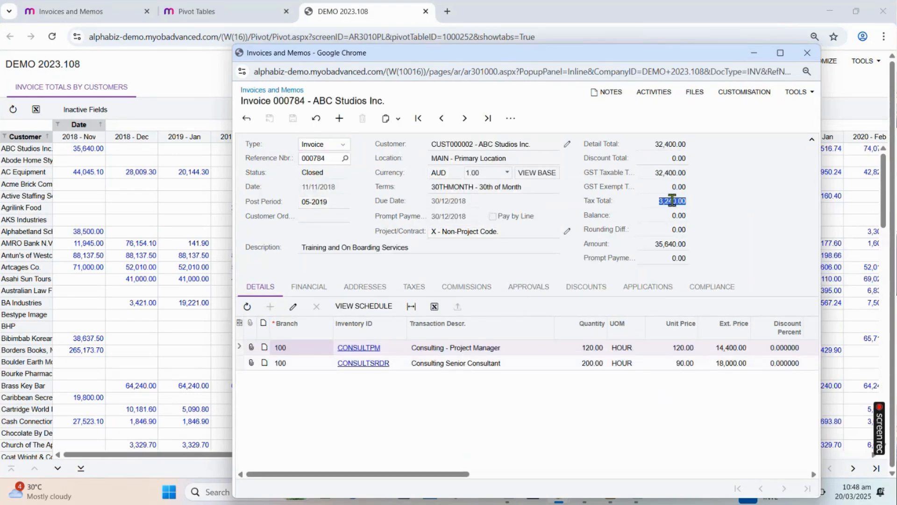
{"action": "left_click", "coordinate": [809, 56]}
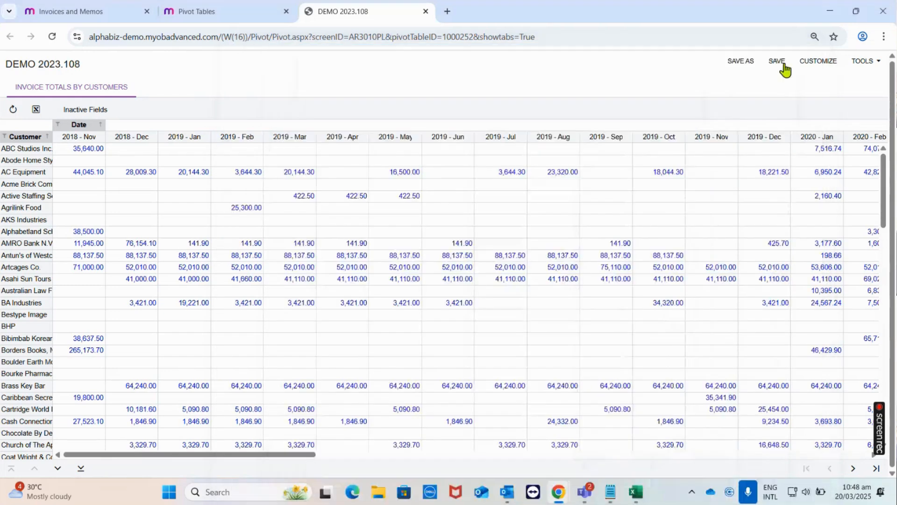
- Look through the pivot design's available fields, and check the columns of the Invoices and Memos inquiry
{"action": "left_click", "coordinate": [233, 18]}
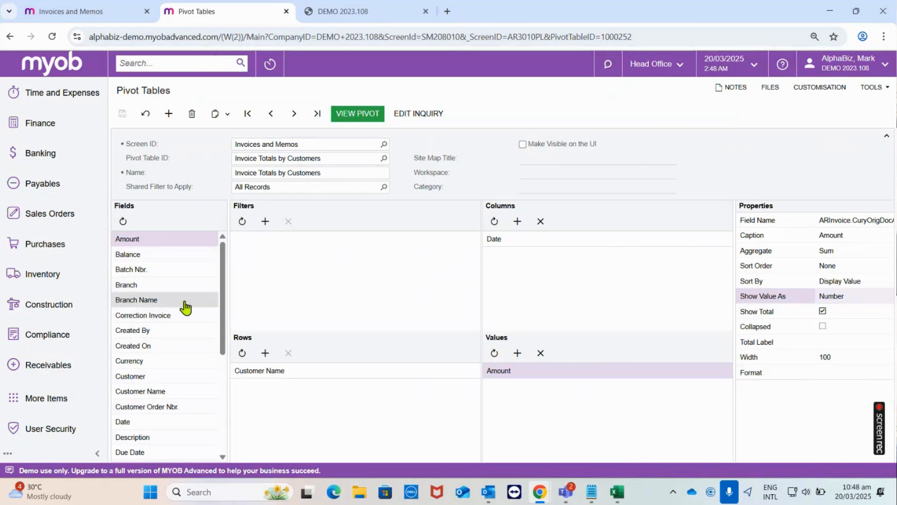
{"action": "scroll", "coordinate": [184, 311], "scroll_direction": "down", "scroll_amount": 2}
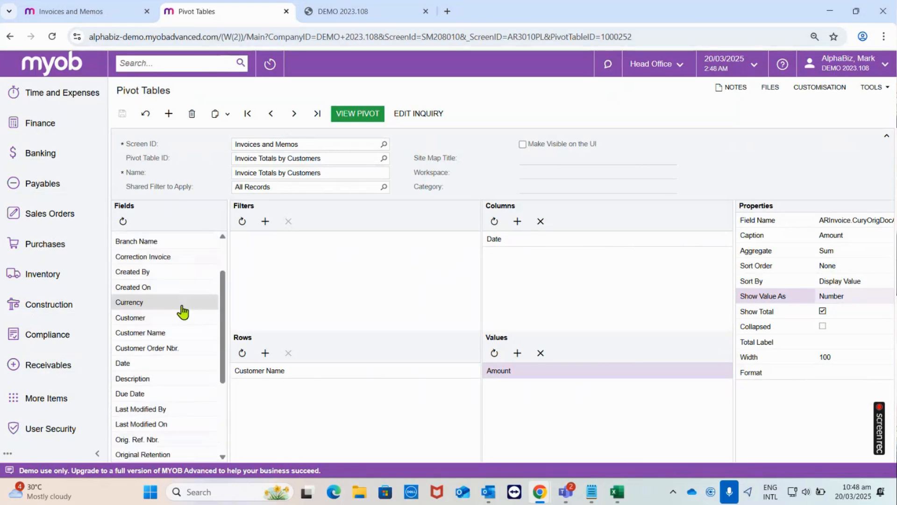
{"action": "scroll", "coordinate": [182, 310], "scroll_direction": "down", "scroll_amount": 2}
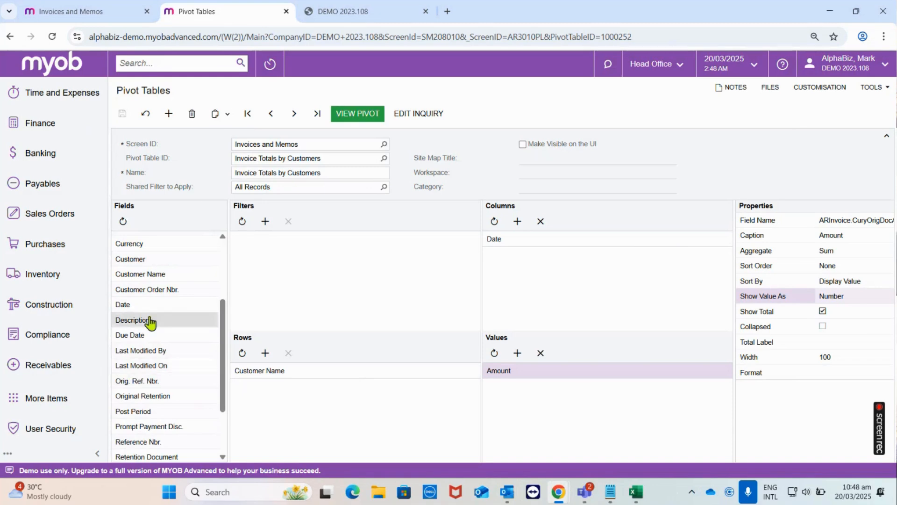
{"action": "left_click", "coordinate": [91, 11]}
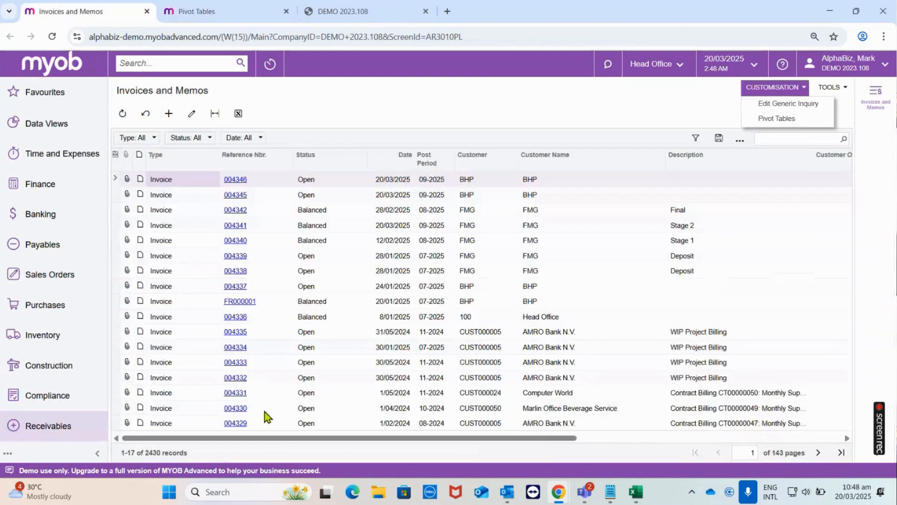
{"action": "mouse_move", "coordinate": [268, 441]}
{"action": "left_mouse_down"}
{"action": "mouse_move", "coordinate": [549, 438]}
{"action": "mouse_move", "coordinate": [268, 439]}
{"action": "left_mouse_up"}
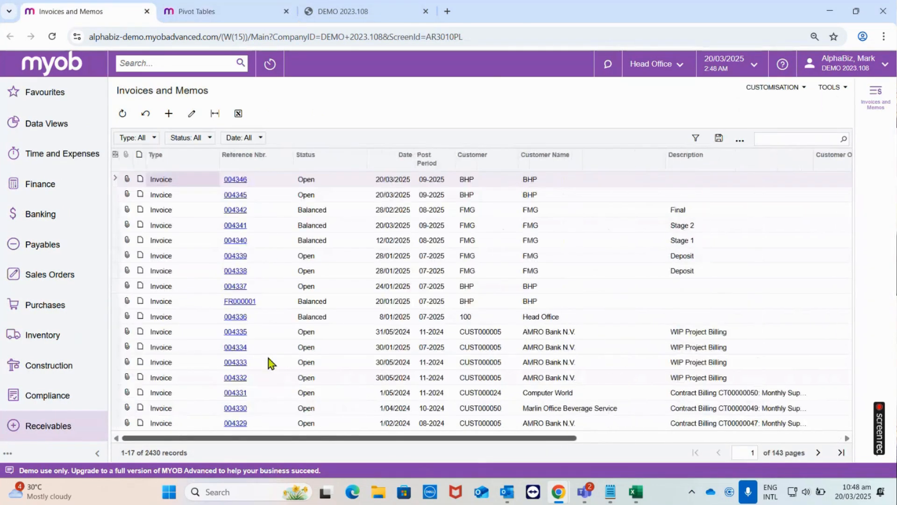
- Open the pivot's underlying AR-Invoices and Memos generic inquiry for editing and show its results grid
{"action": "left_click", "coordinate": [199, 11]}
{"action": "left_click", "coordinate": [420, 113]}
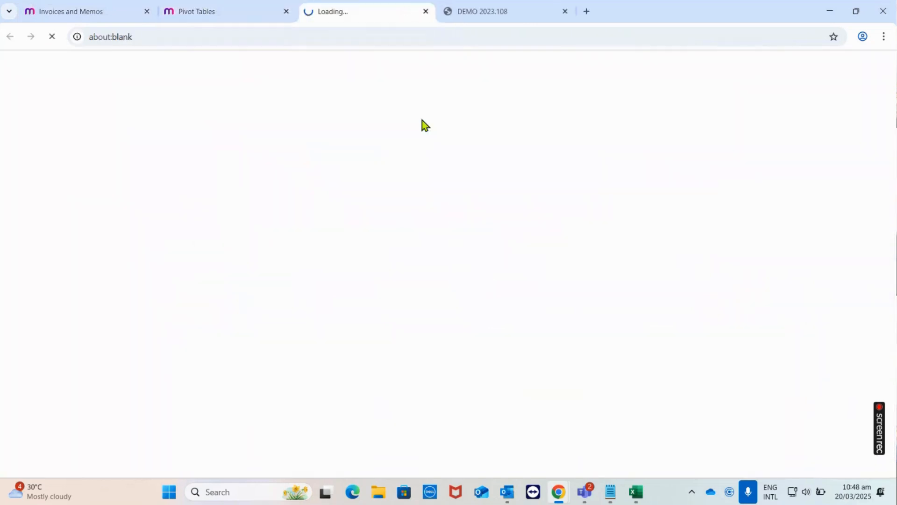
{"action": "left_click", "coordinate": [271, 6]}
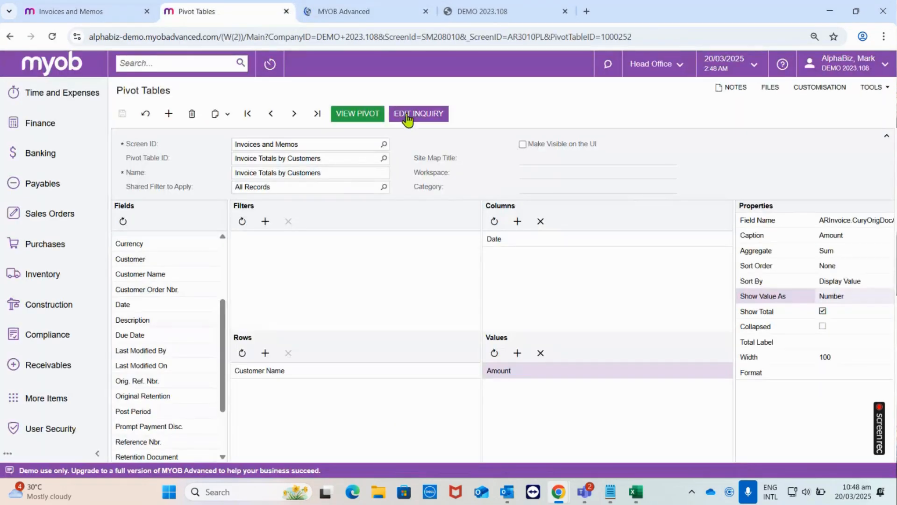
{"action": "left_click", "coordinate": [374, 17]}
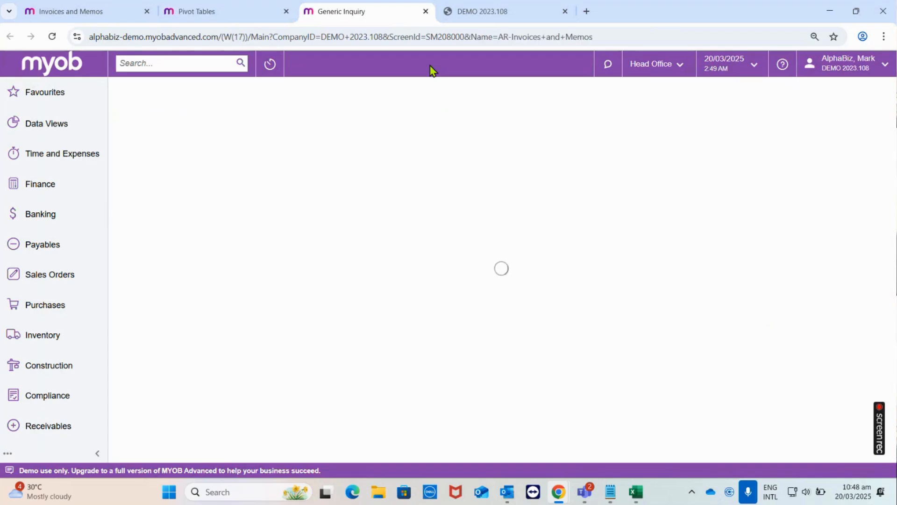
{"action": "left_click", "coordinate": [475, 227]}
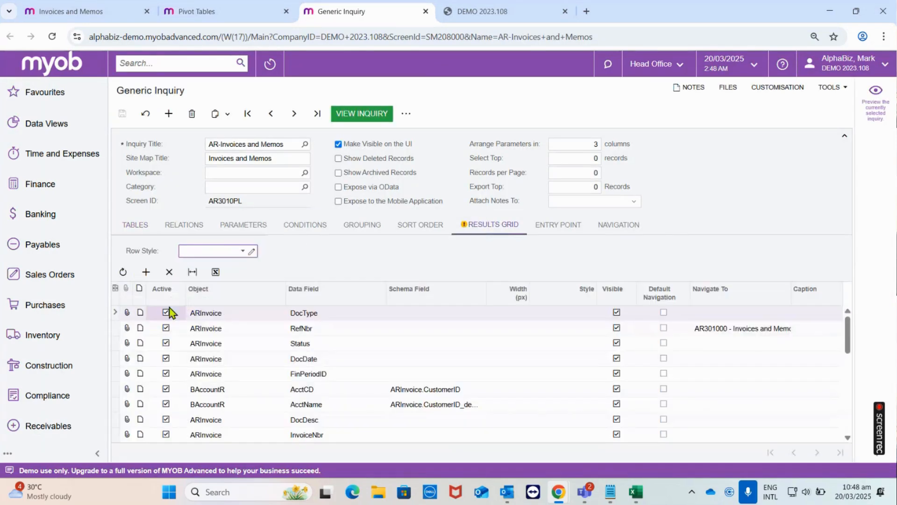
- Add the ARInvoice LineTotal field to the results grid with the caption Line Total, and save the inquiry
{"action": "left_click", "coordinate": [145, 271]}
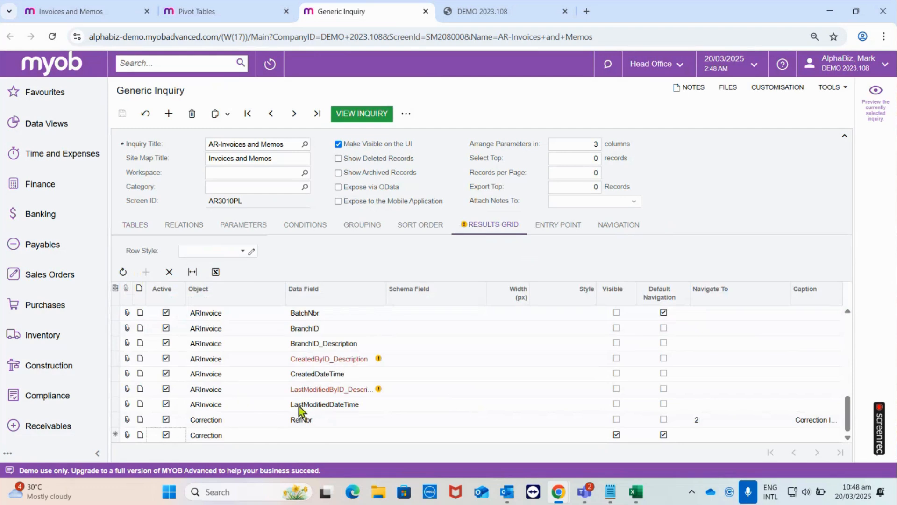
{"action": "left_click", "coordinate": [260, 443]}
{"action": "left_click", "coordinate": [232, 404]}
{"action": "left_click", "coordinate": [311, 435]}
{"action": "type", "text": "Line"}
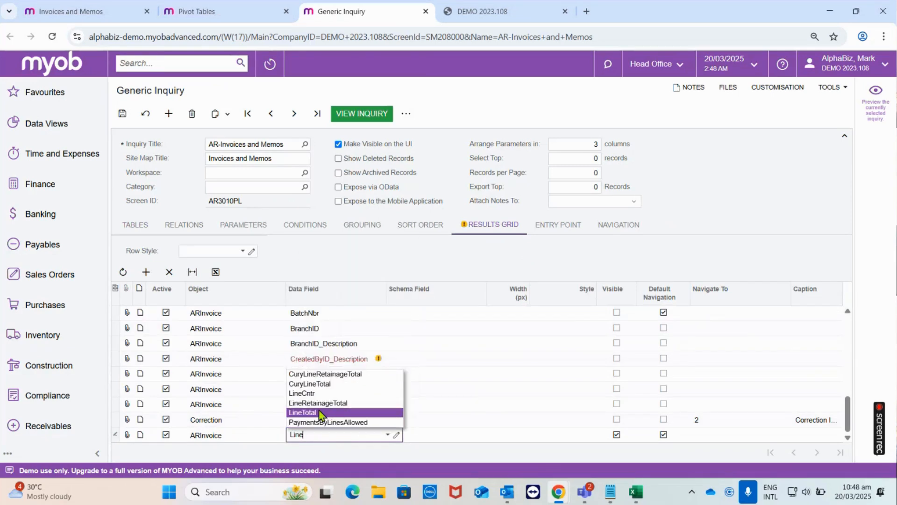
{"action": "left_click", "coordinate": [321, 413]}
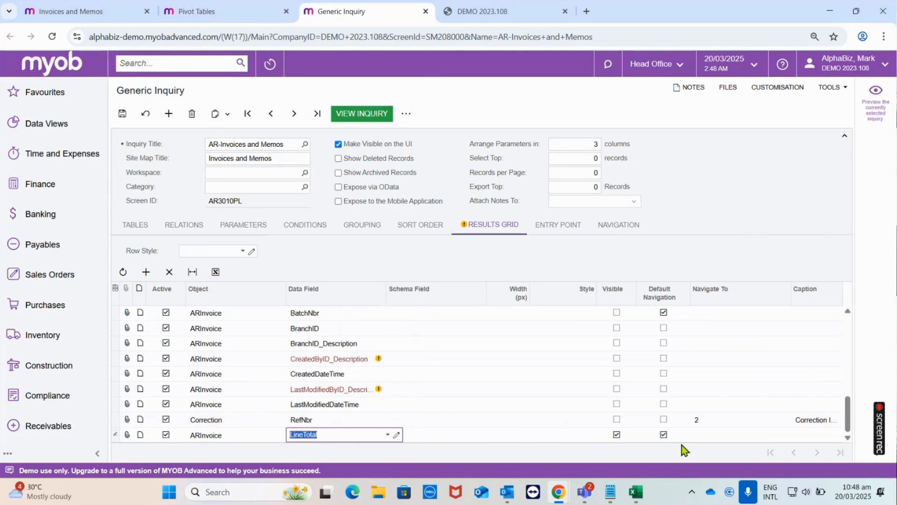
{"action": "left_click", "coordinate": [814, 435]}
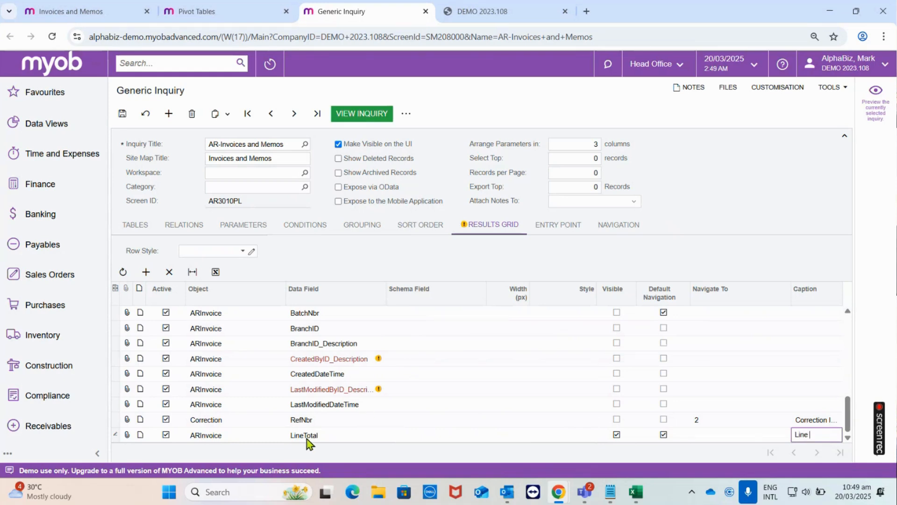
{"action": "left_click", "coordinate": [122, 114]}
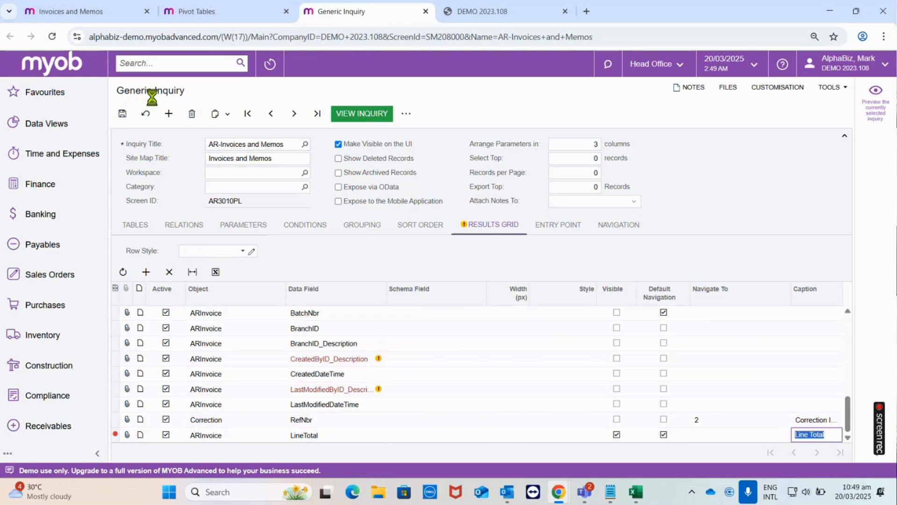
- Refresh the pivot design's field list, replace Amount with Line Total as the value field, and save the pivot
{"action": "left_click", "coordinate": [208, 11]}
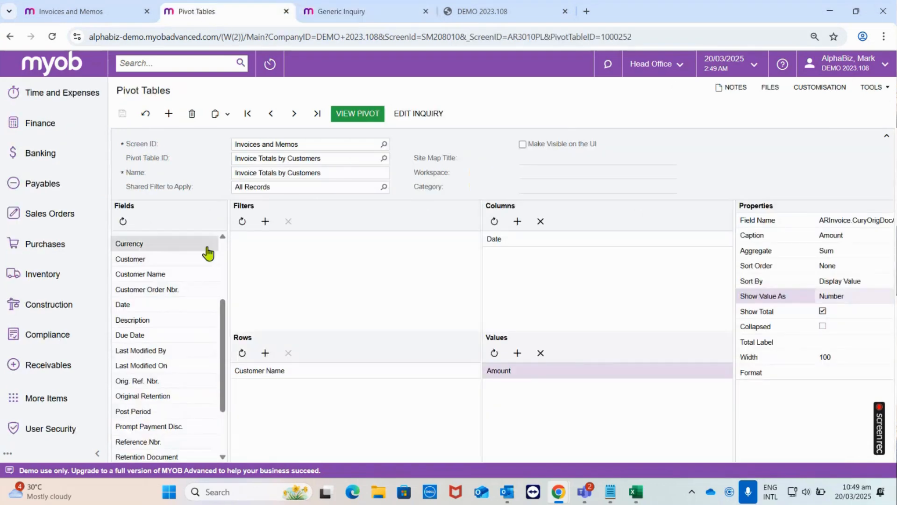
{"action": "left_click", "coordinate": [124, 221]}
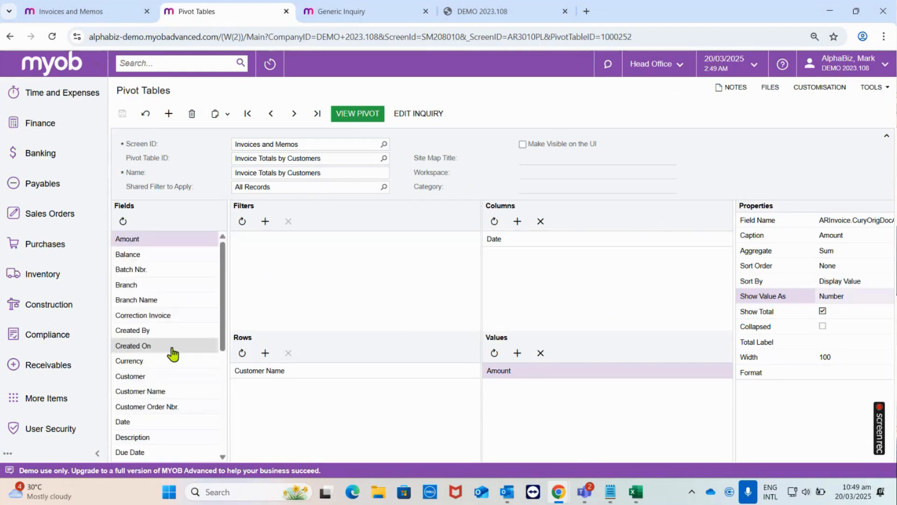
{"action": "scroll", "coordinate": [171, 346], "scroll_direction": "down", "scroll_amount": 4}
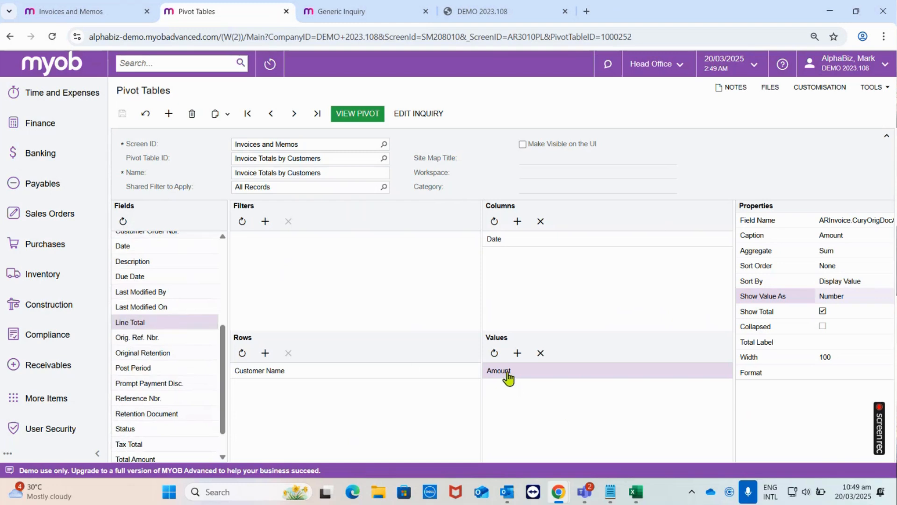
{"action": "left_click", "coordinate": [541, 353]}
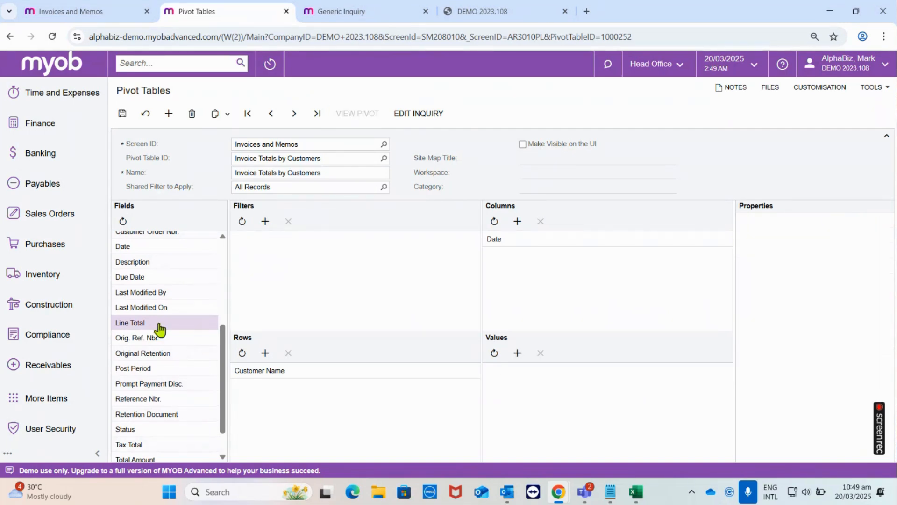
{"action": "left_click_drag", "start_coordinate": [146, 324], "coordinate": [512, 375]}
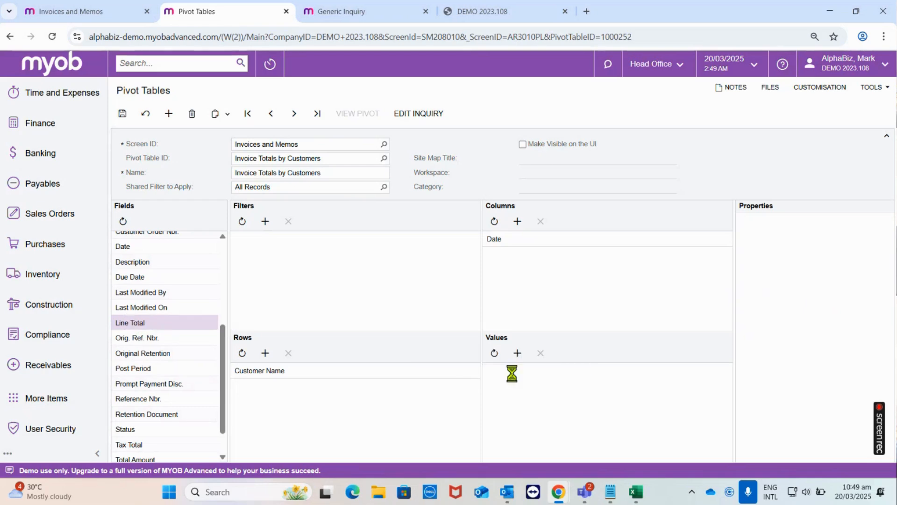
{"action": "left_click", "coordinate": [122, 114]}
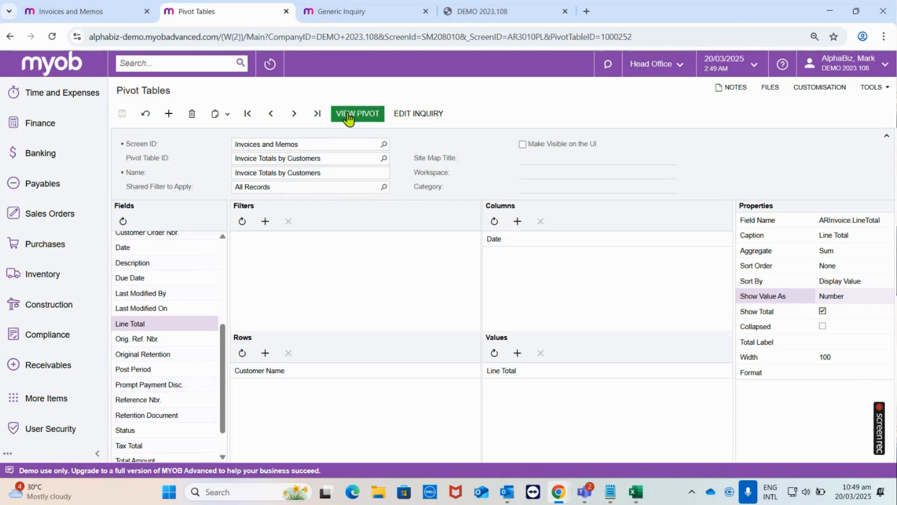
- View the updated pivot and look through its monthly columns, customer rows and the final Total row
{"action": "left_click", "coordinate": [348, 117]}
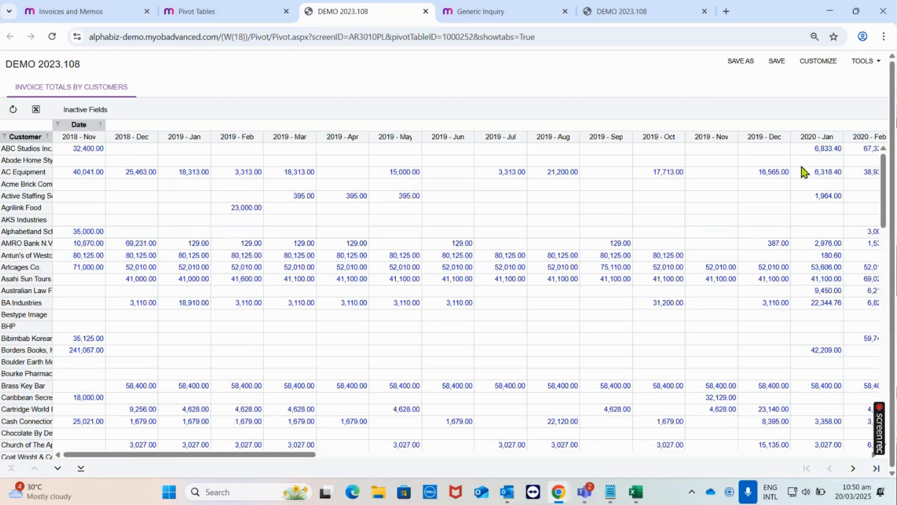
{"action": "left_click_drag", "start_coordinate": [311, 454], "coordinate": [555, 430]}
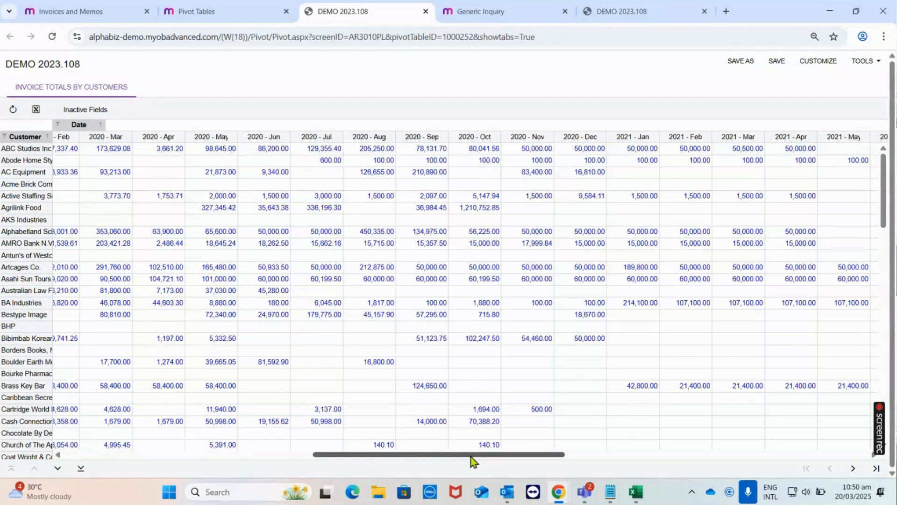
{"action": "left_click_drag", "start_coordinate": [472, 456], "coordinate": [156, 472]}
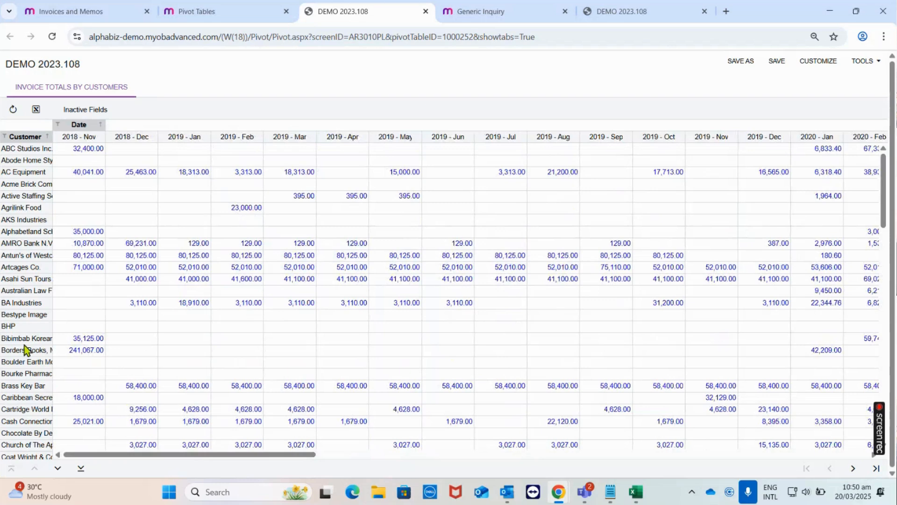
{"action": "scroll", "coordinate": [330, 266], "scroll_direction": "down", "scroll_amount": 15}
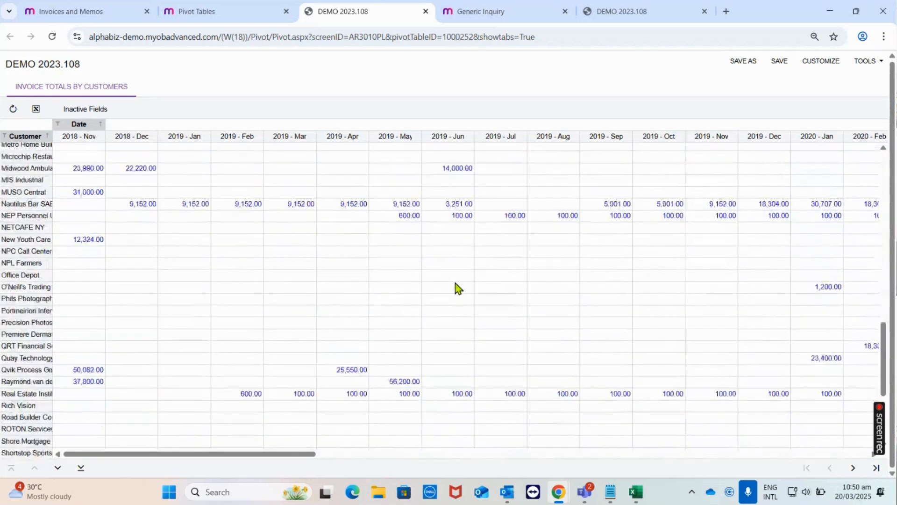
{"action": "scroll", "coordinate": [457, 287], "scroll_direction": "down", "scroll_amount": 5}
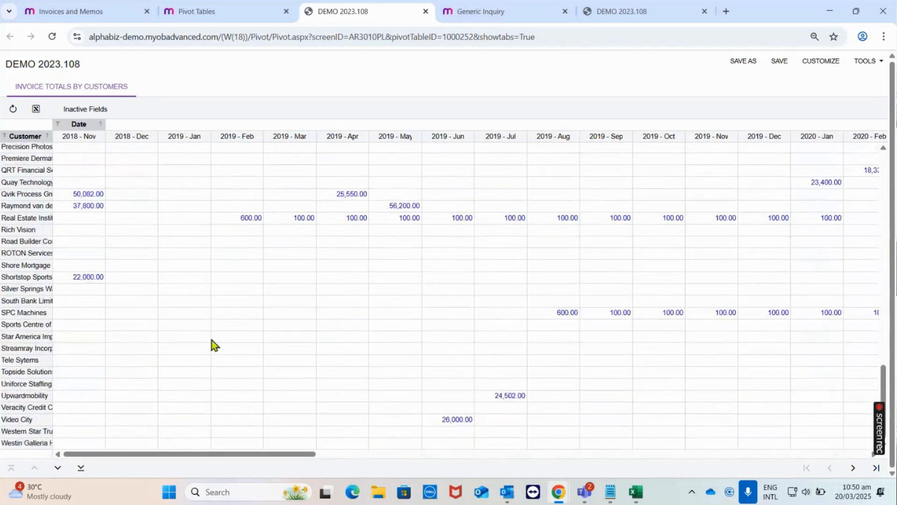
{"action": "left_click", "coordinate": [57, 468]}
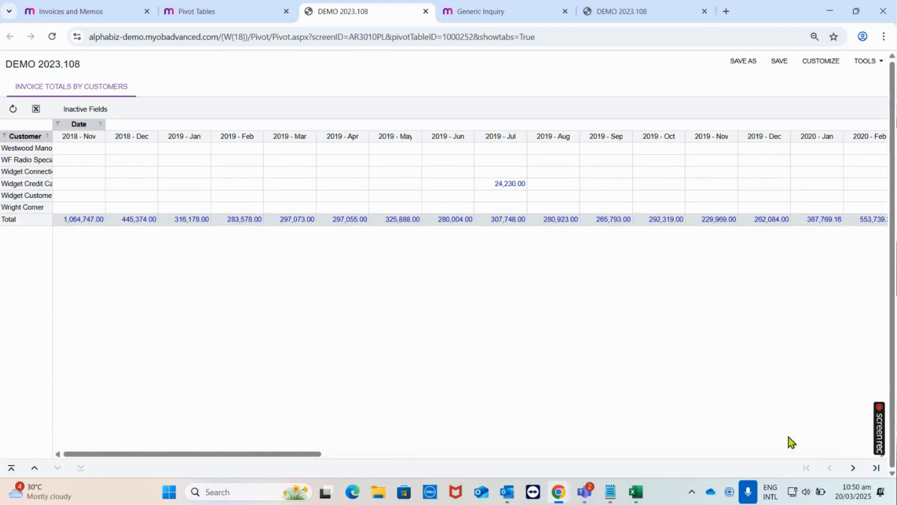
{"action": "left_click", "coordinate": [853, 468]}
- Set the Line Total value field's format to $#,###,###, save the pivot design, and view the resulting pivot
{"action": "left_click", "coordinate": [216, 10]}
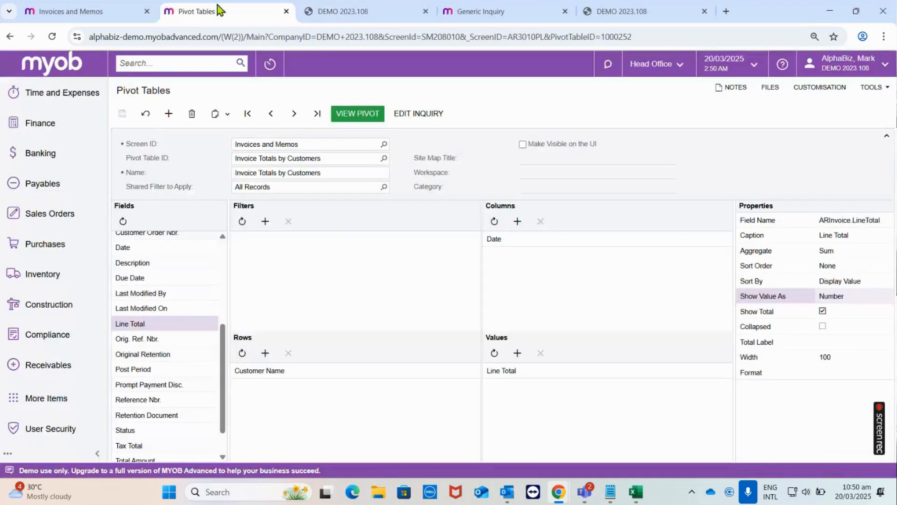
{"action": "left_click", "coordinate": [542, 377]}
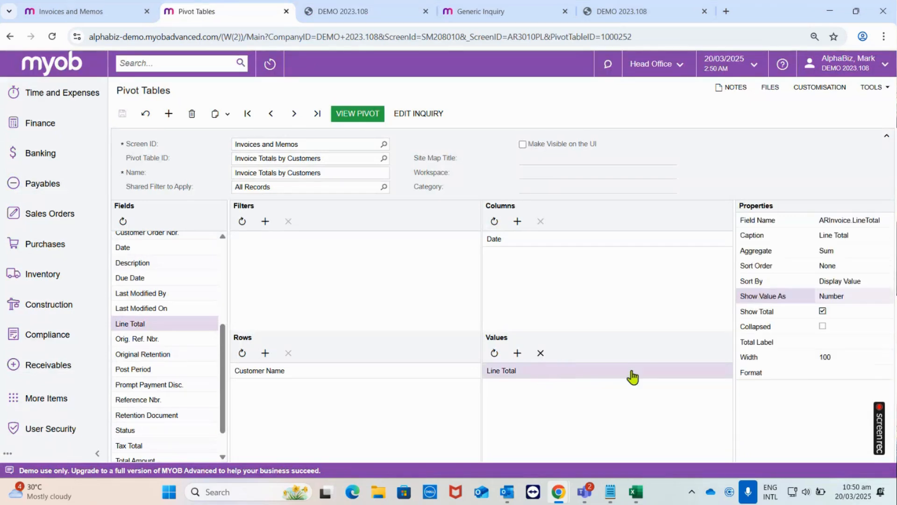
{"action": "left_click", "coordinate": [835, 372]}
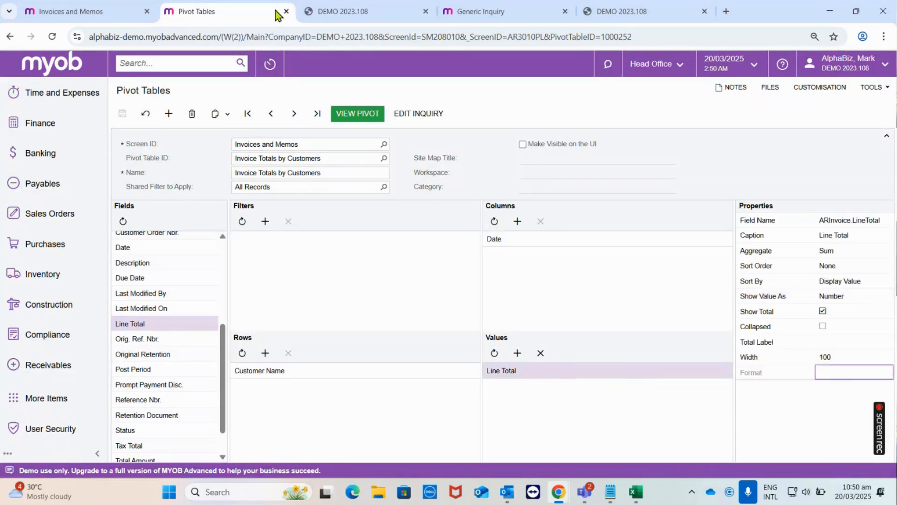
{"action": "left_click", "coordinate": [321, 9]}
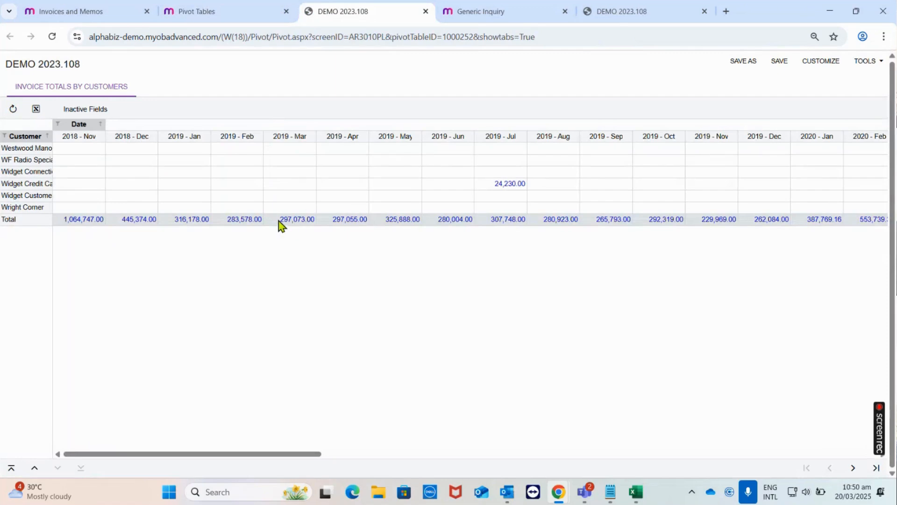
{"action": "left_click", "coordinate": [253, 8]}
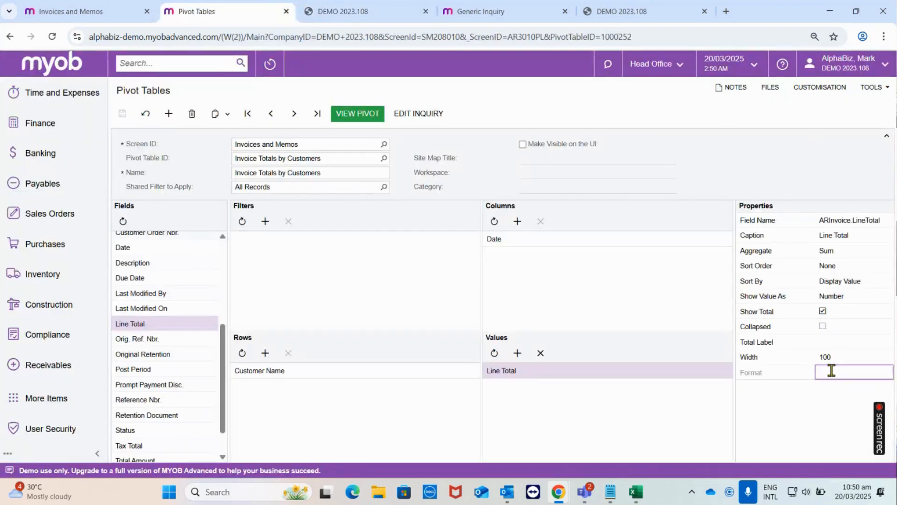
{"action": "type", "text": "$"}
{"action": "type", "text": "#,###,###"}
{"action": "left_click", "coordinate": [122, 114]}
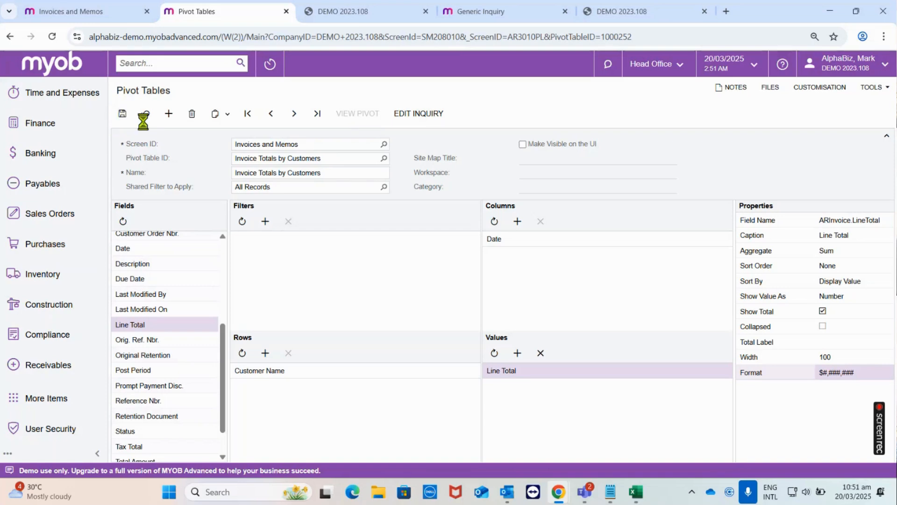
{"action": "left_click", "coordinate": [340, 121]}
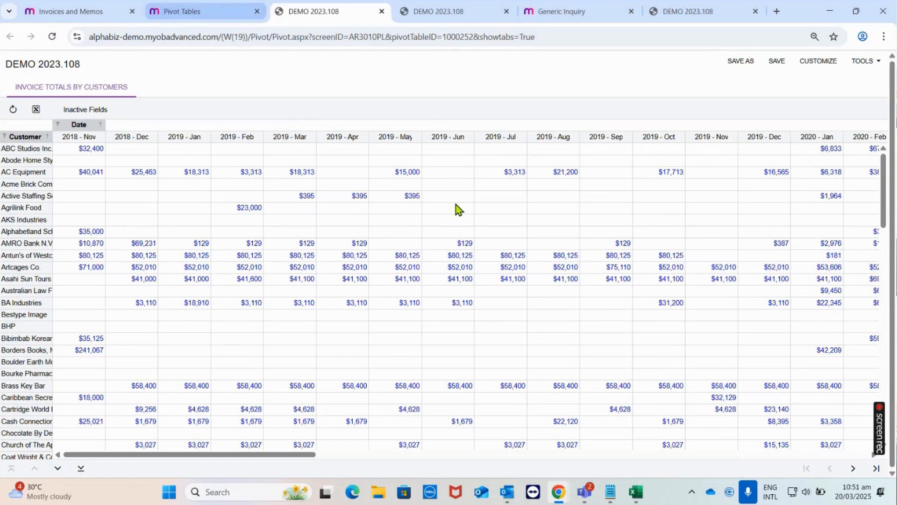
- Set the Line Total value field's format to $#,###,###.00, save the pivot design, and view the pivot
{"action": "left_click", "coordinate": [200, 10]}
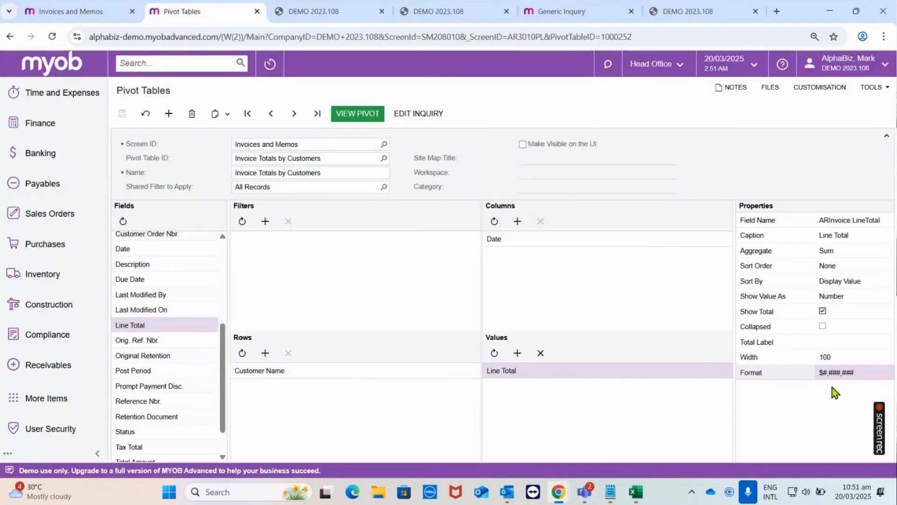
{"action": "left_click", "coordinate": [858, 372]}
{"action": "key", "text": "End"}
{"action": "type", "text": "."}
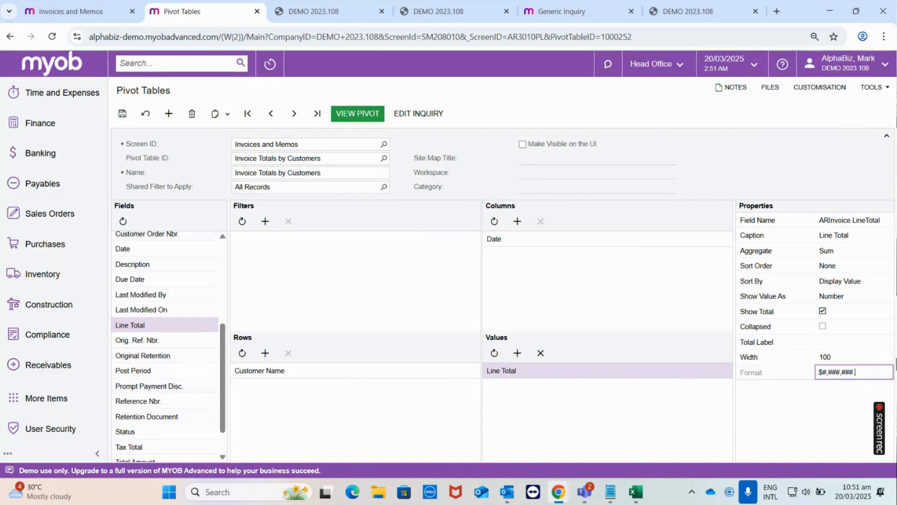
{"action": "type", "text": "00"}
{"action": "left_click", "coordinate": [122, 114]}
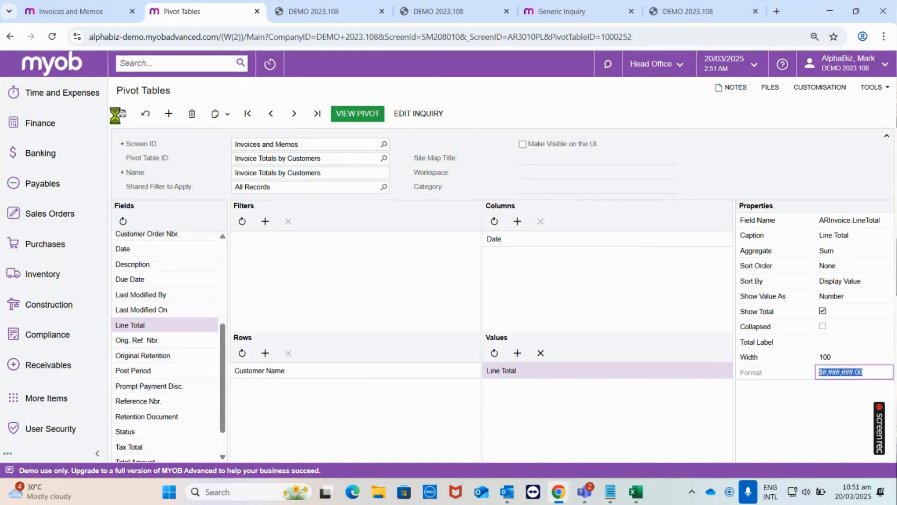
{"action": "left_click", "coordinate": [344, 114]}
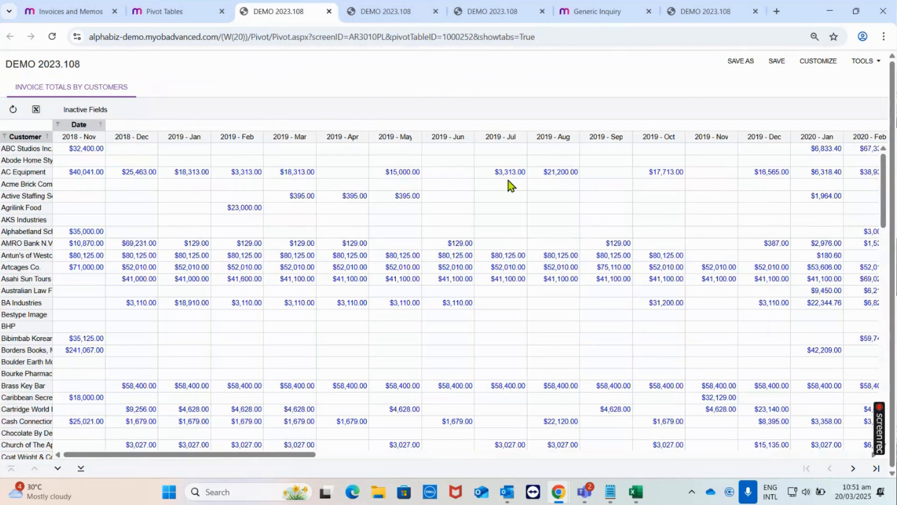
- On the Invoices and Memos list, look over the customisation entry for pivot tables and the option to save as pivot
{"action": "left_click", "coordinate": [190, 11]}
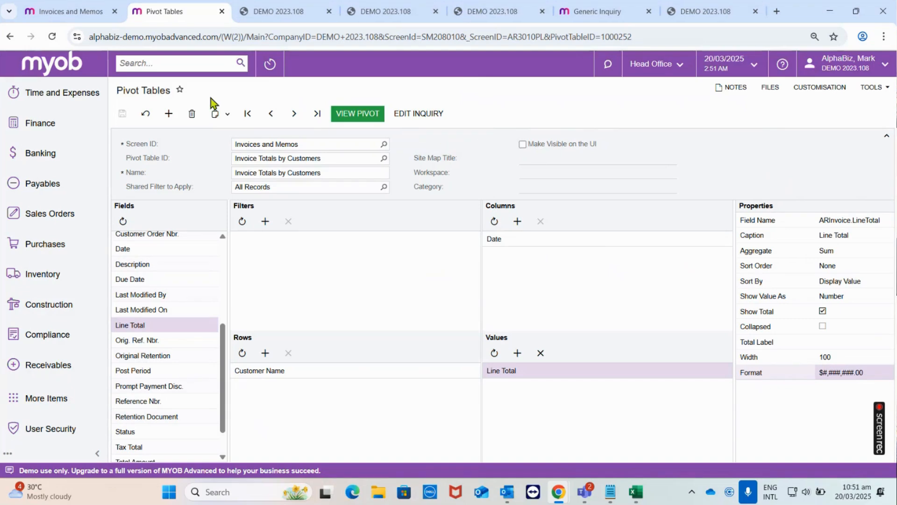
{"action": "left_click", "coordinate": [89, 9]}
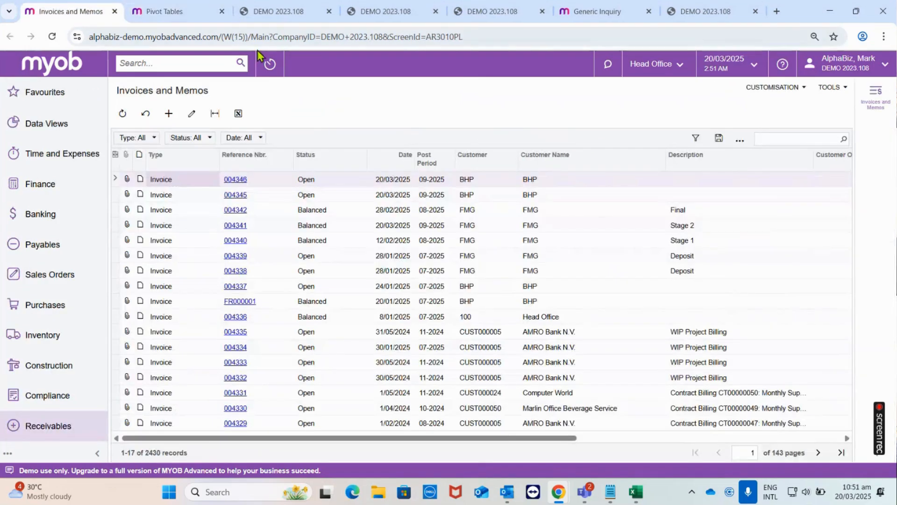
{"action": "left_click", "coordinate": [755, 89]}
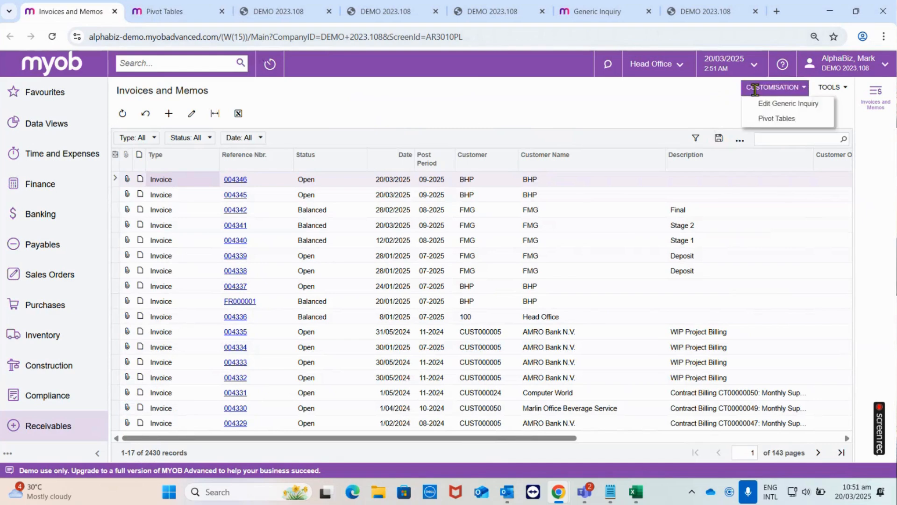
{"action": "left_click", "coordinate": [774, 120]}
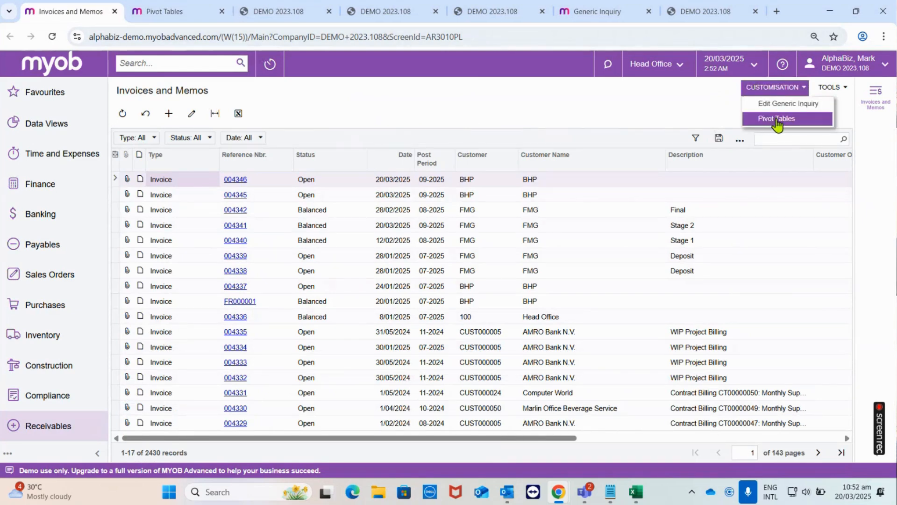
{"action": "left_click", "coordinate": [489, 107]}
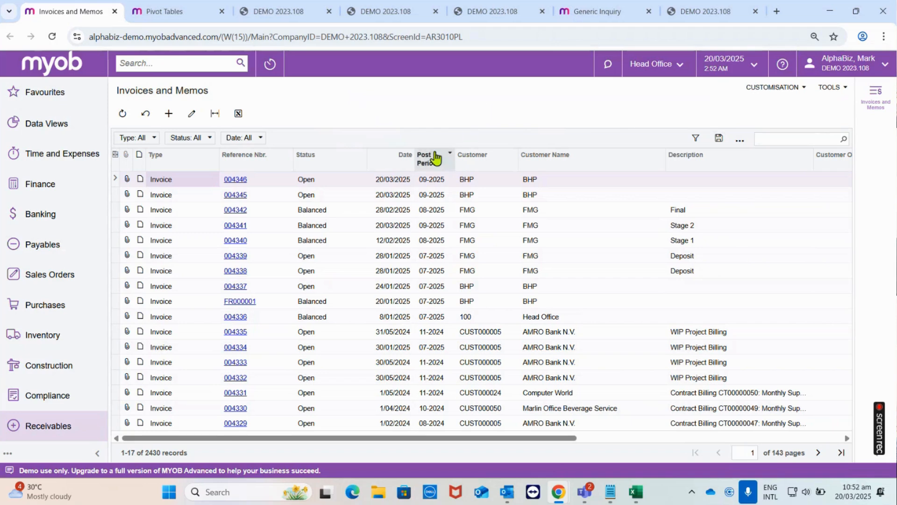
{"action": "left_click", "coordinate": [741, 141]}
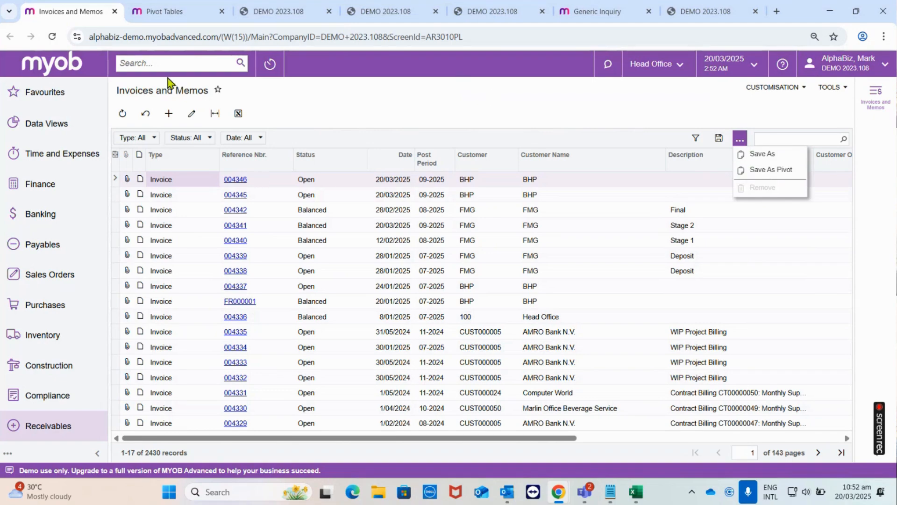
- Search the system for "stock item", and return to the Invoices and Memos save options
{"action": "left_click", "coordinate": [159, 64]}
{"action": "type", "text": "stock item"}
{"action": "key", "text": "Return"}
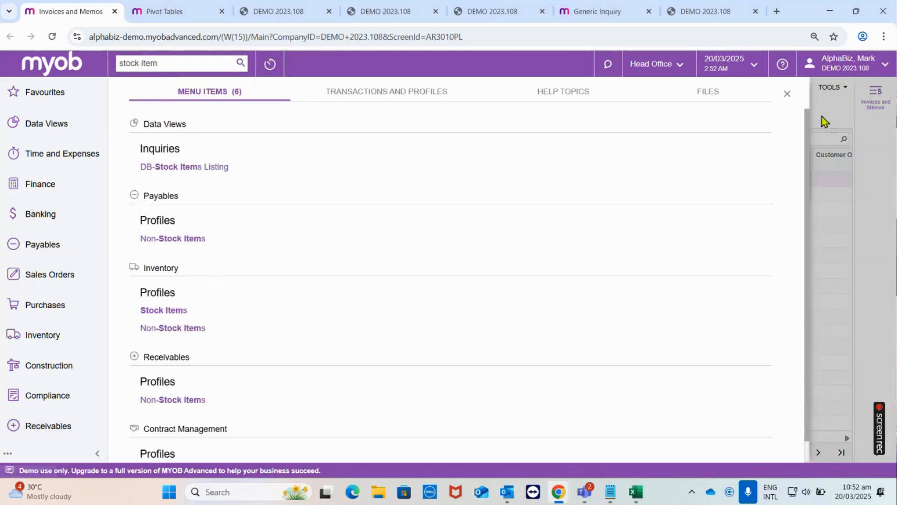
{"action": "left_click", "coordinate": [740, 139]}
- Switch to Teams to read the attendees' questions in the meeting chat, and check the Invoice Totals by Customers pivot and its design
{"action": "mouse_move", "coordinate": [587, 490]}
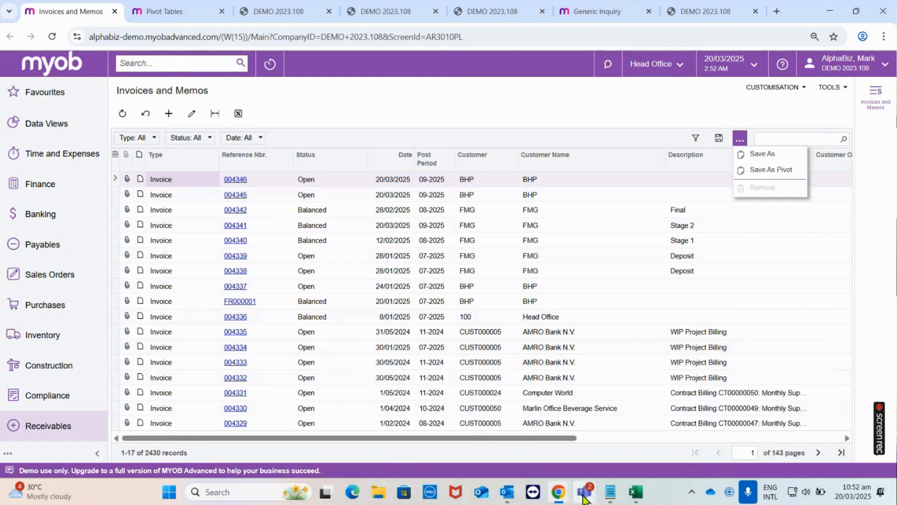
{"action": "left_click", "coordinate": [545, 377]}
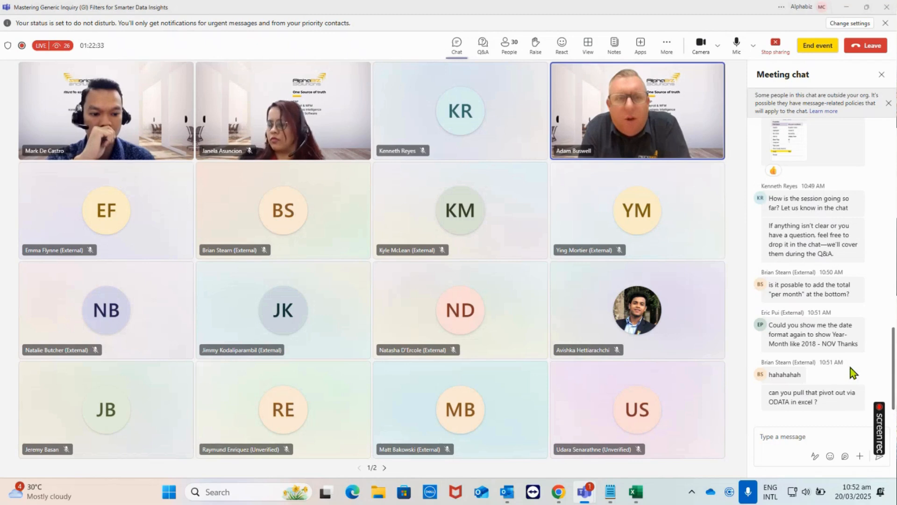
{"action": "left_click", "coordinate": [845, 8]}
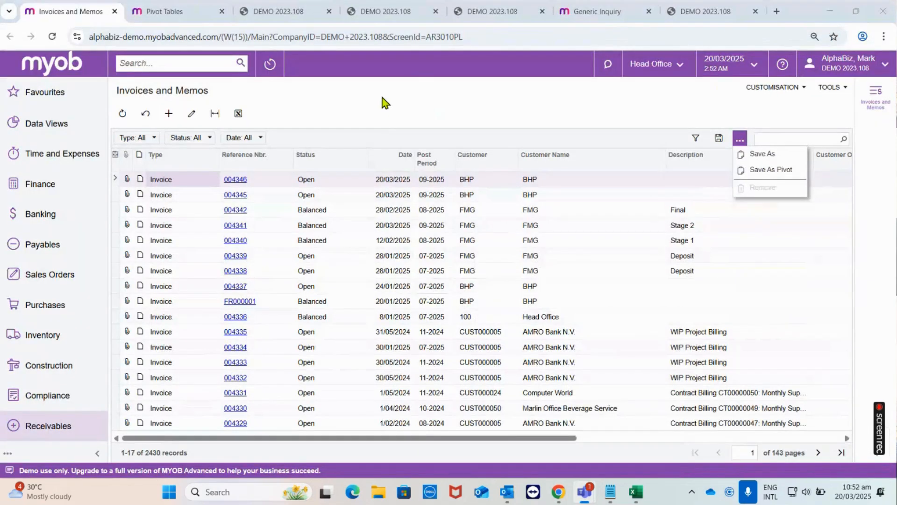
{"action": "left_click", "coordinate": [138, 14]}
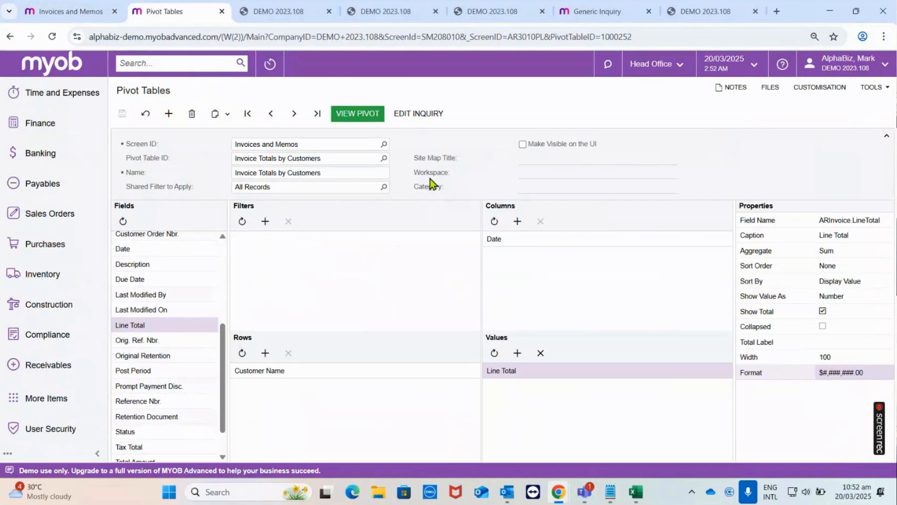
{"action": "left_click", "coordinate": [281, 6]}
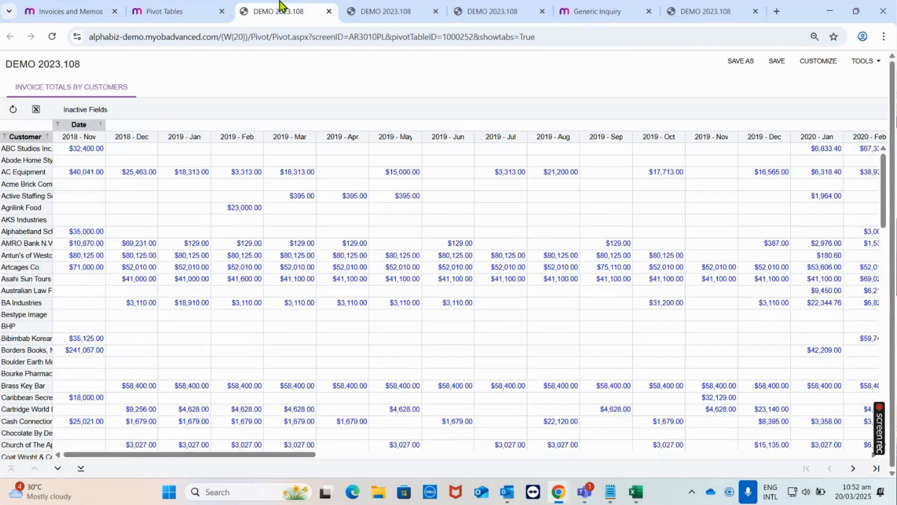
{"action": "left_click", "coordinate": [187, 9]}
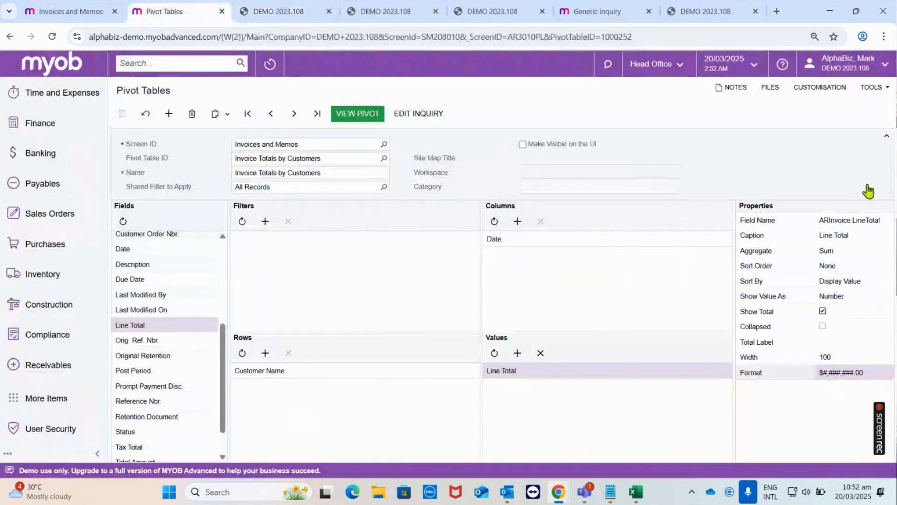
- Reread the Teams chat question about pulling the pivot into Excel via OData, and bring up the AR-Invoices and Memos generic inquiry
{"action": "key", "text": "alt+Tab"}
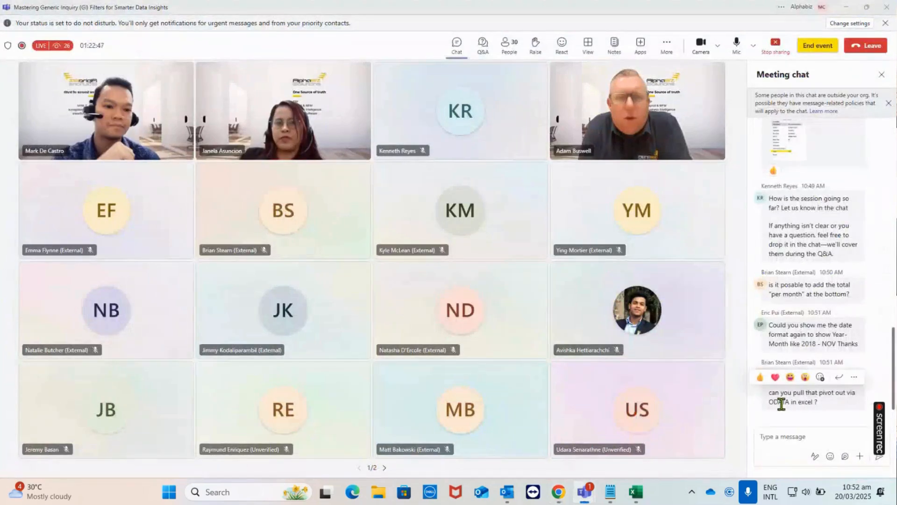
{"action": "mouse_move", "coordinate": [836, 393]}
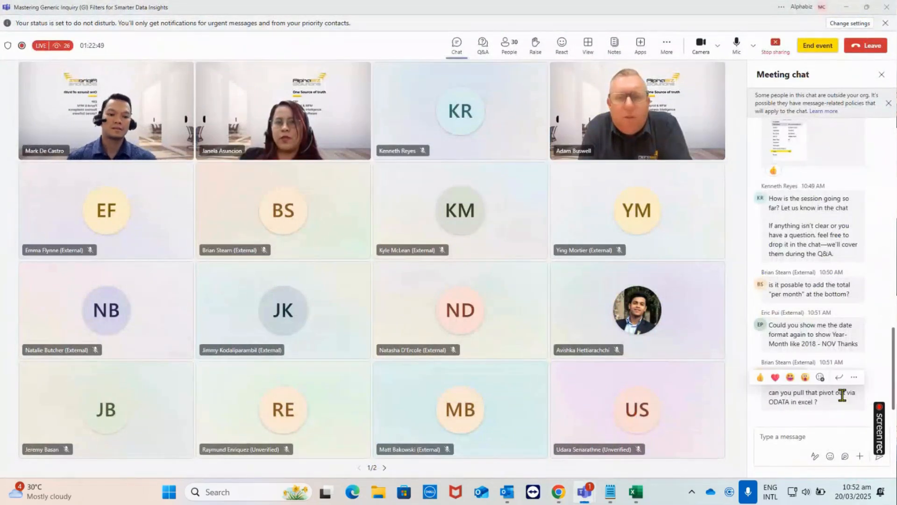
{"action": "left_click", "coordinate": [849, 10]}
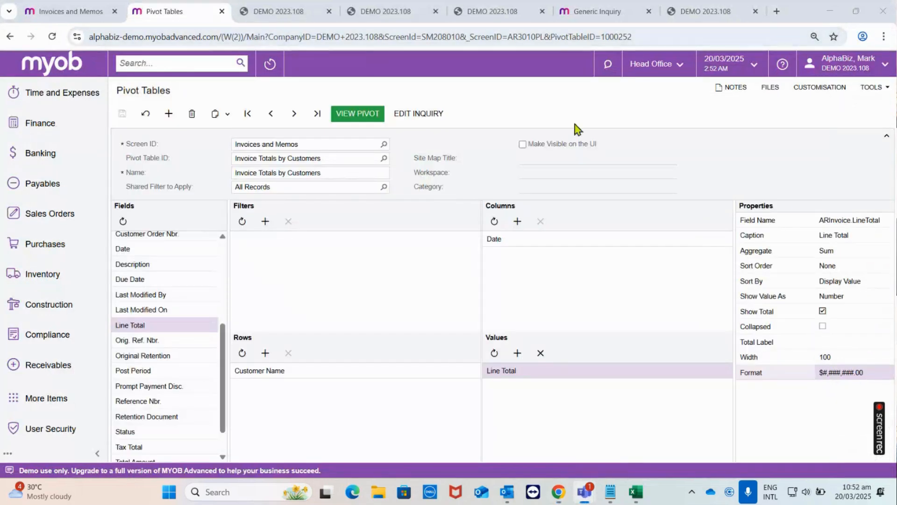
{"action": "left_click", "coordinate": [593, 11]}
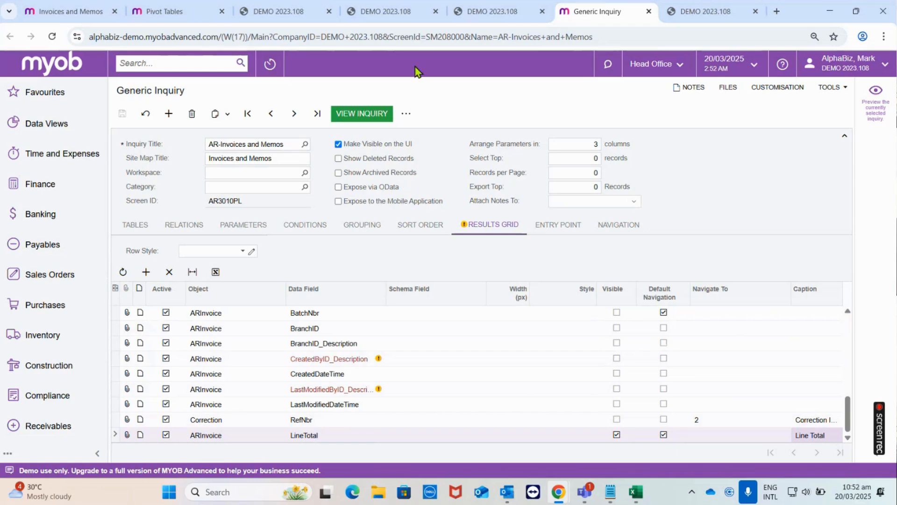
- Switch to Teams to read the chat question about the Year-Month date format, and return to the inquiry
{"action": "mouse_move", "coordinate": [584, 492]}
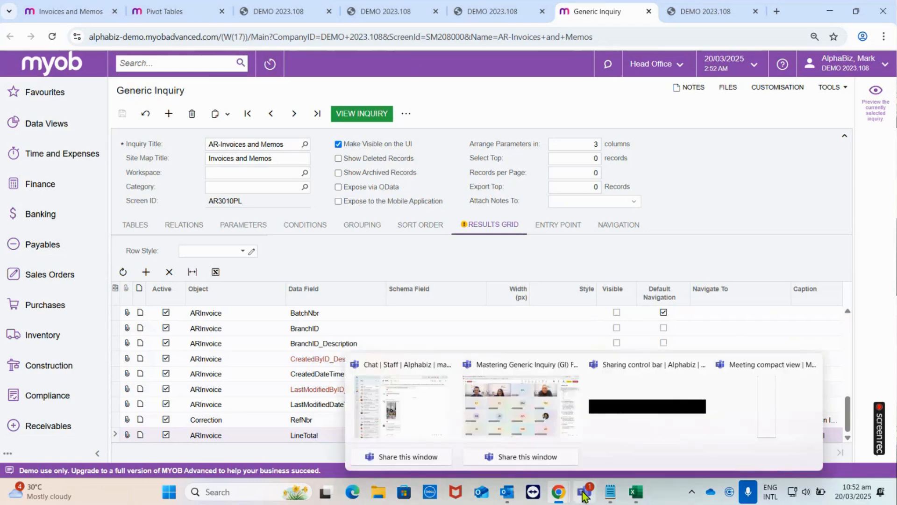
{"action": "left_click", "coordinate": [540, 409]}
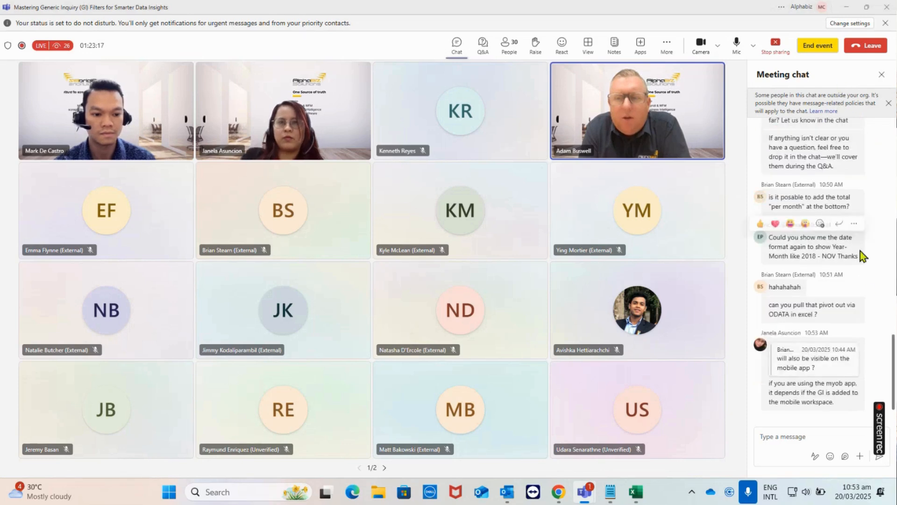
{"action": "left_click", "coordinate": [846, 7]}
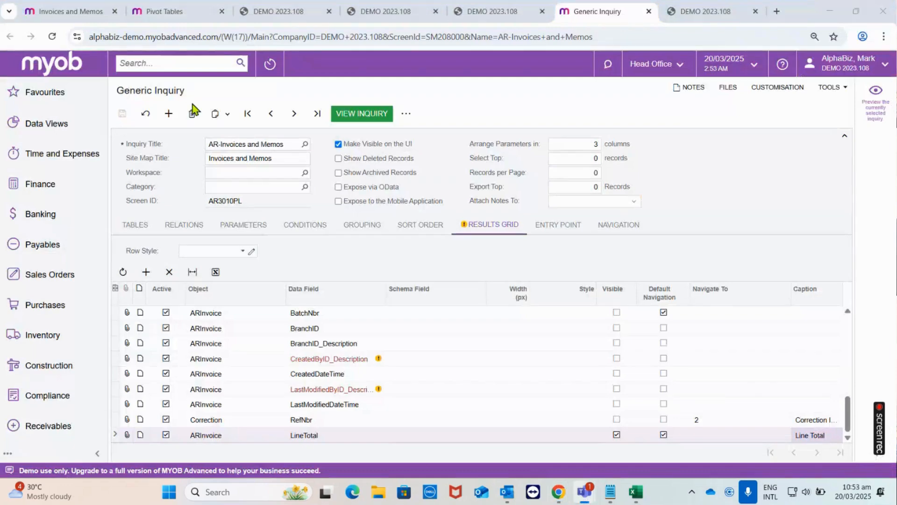
- In the pivot design, examine the Date column's properties and the choices available for Round to
{"action": "left_click", "coordinate": [165, 14]}
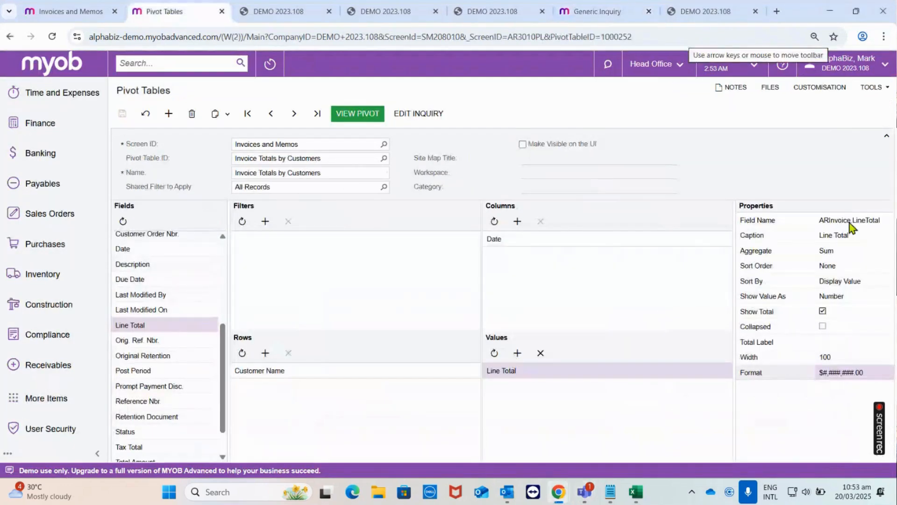
{"action": "left_click", "coordinate": [523, 241]}
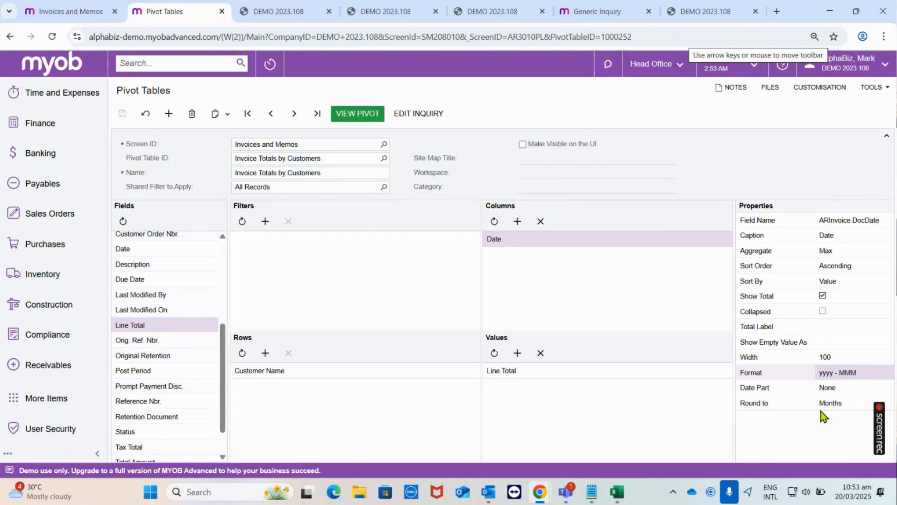
{"action": "left_click", "coordinate": [842, 405]}
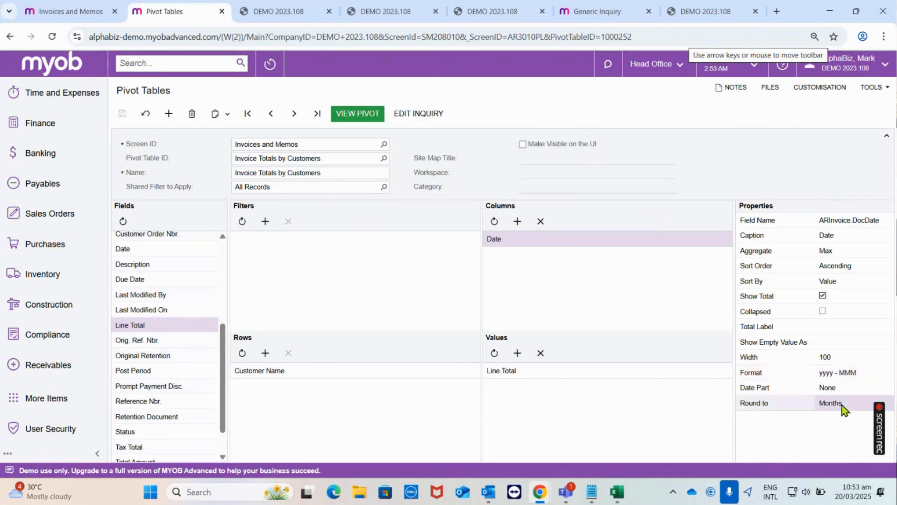
{"action": "left_click", "coordinate": [842, 405]}
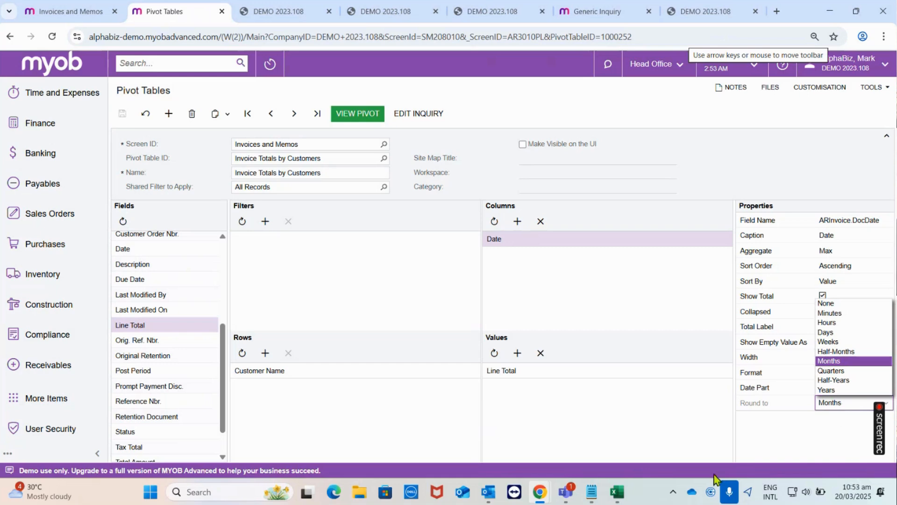
{"action": "left_click", "coordinate": [836, 416]}
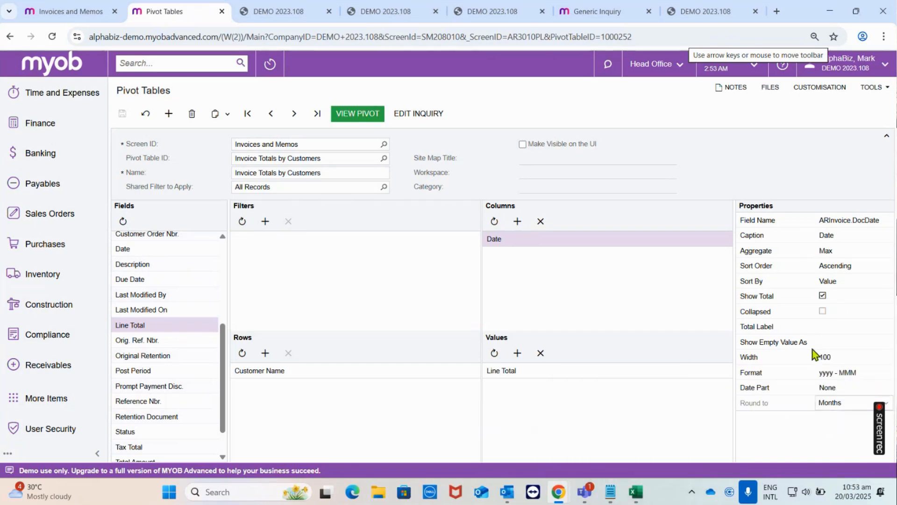
- View the pivot and slightly widen its monthly columns
{"action": "left_click", "coordinate": [347, 115]}
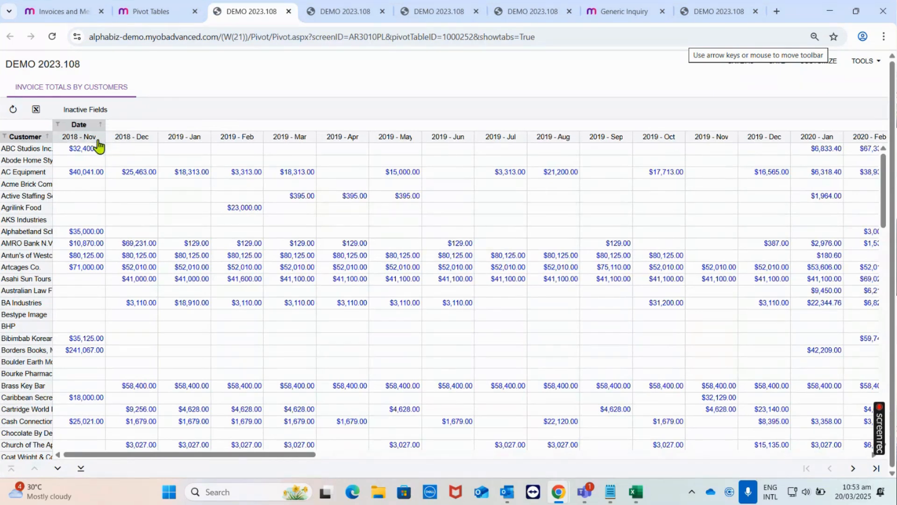
{"action": "left_click_drag", "start_coordinate": [104, 137], "coordinate": [111, 136]}
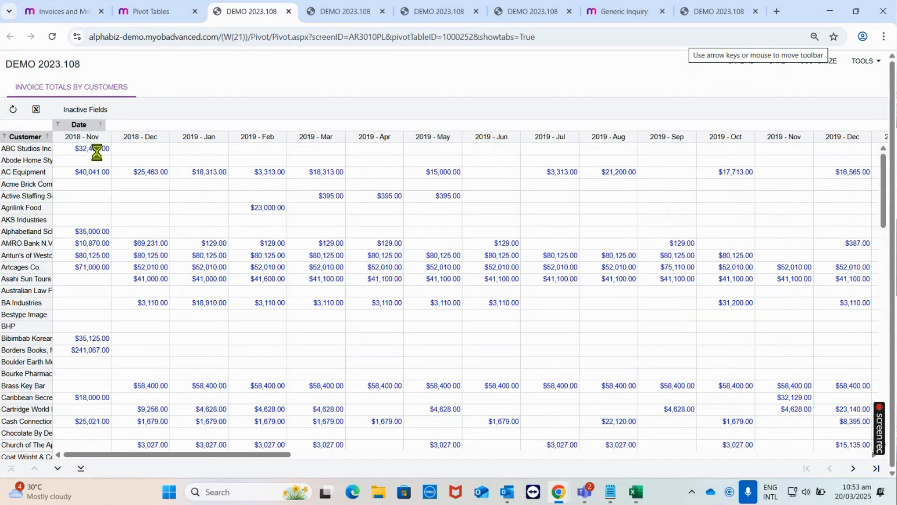
- Set the Date column's Round to option to Days, save the pivot design, and look through the daily pivot
{"action": "left_click", "coordinate": [151, 14]}
{"action": "left_click", "coordinate": [837, 403]}
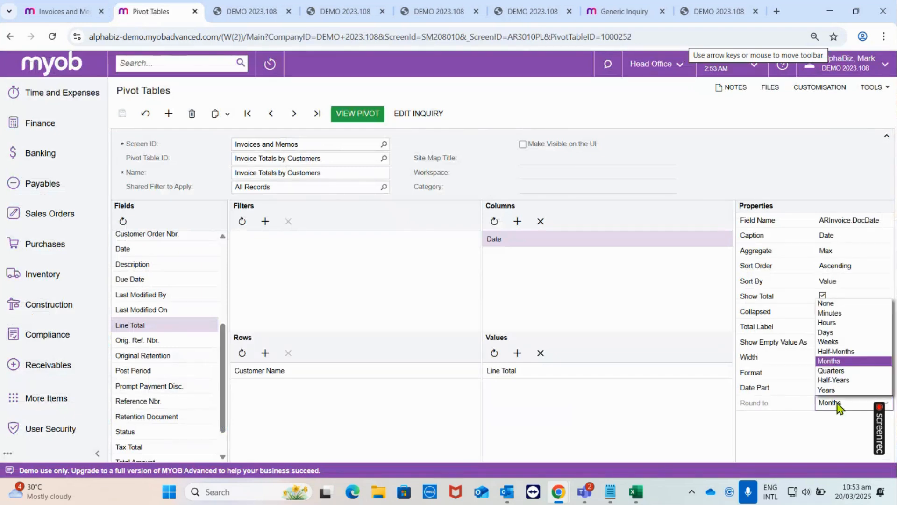
{"action": "left_click", "coordinate": [829, 332]}
{"action": "left_click", "coordinate": [122, 113]}
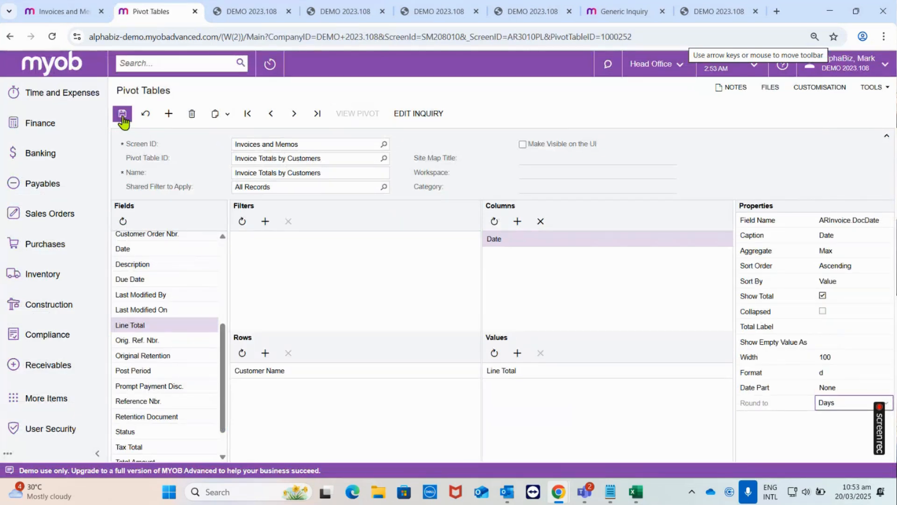
{"action": "left_click", "coordinate": [357, 115]}
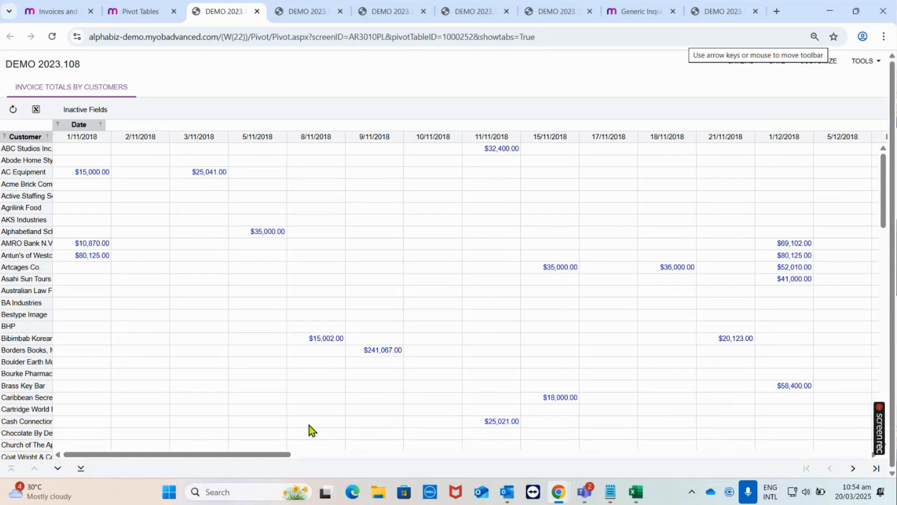
{"action": "left_click_drag", "start_coordinate": [164, 451], "coordinate": [218, 377]}
- Return to the pivot tables browser tab, search for "stock item" and open the Inventory Stock Items list
{"action": "left_click", "coordinate": [140, 11]}
{"action": "left_click", "coordinate": [194, 62]}
{"action": "type", "text": "stock "}
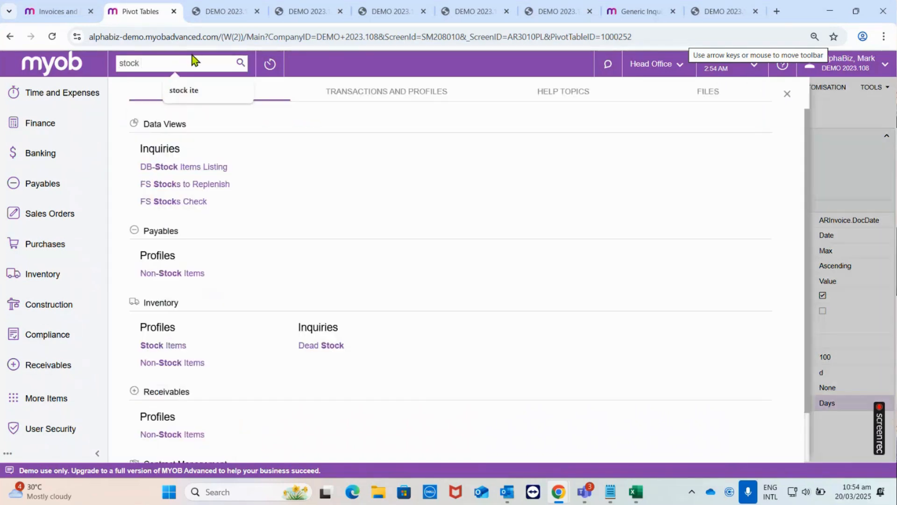
{"action": "type", "text": "item"}
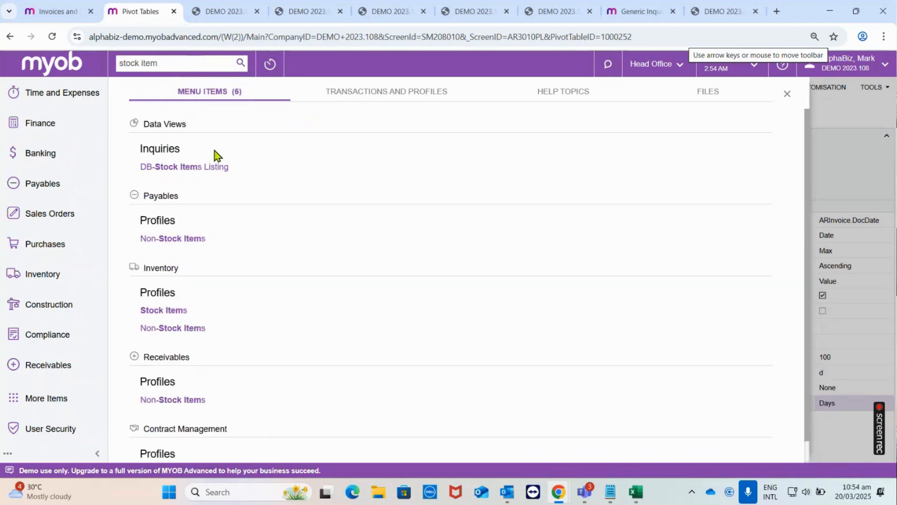
{"action": "left_click", "coordinate": [186, 310]}
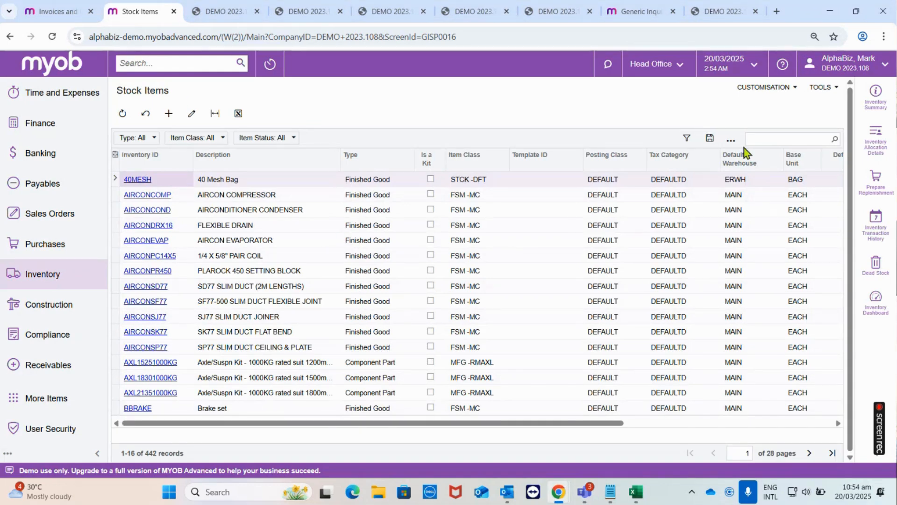
- Save the Stock Items list as a pivot named "Items by Item Classes" with Shared Configuration enabled
{"action": "left_click", "coordinate": [731, 139]}
{"action": "left_click", "coordinate": [763, 173]}
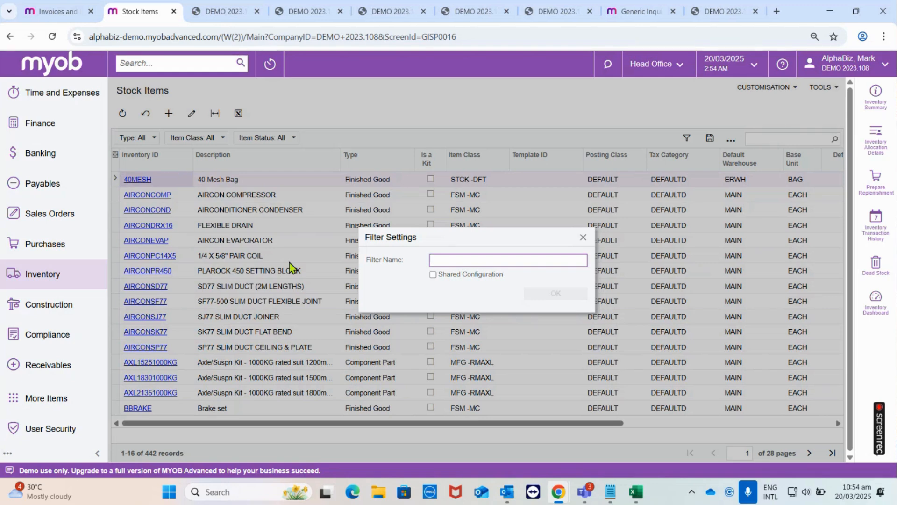
{"action": "type", "text": "Ite"}
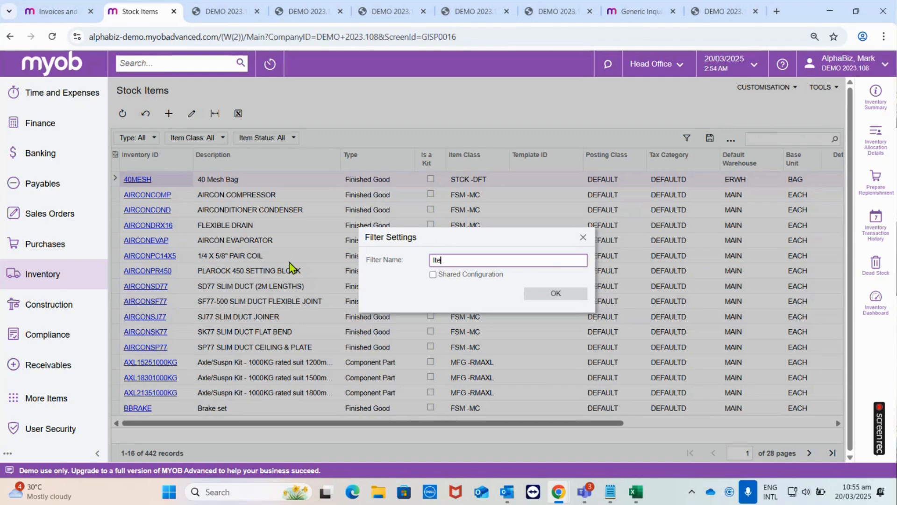
{"action": "type", "text": "ms by Item Classes"}
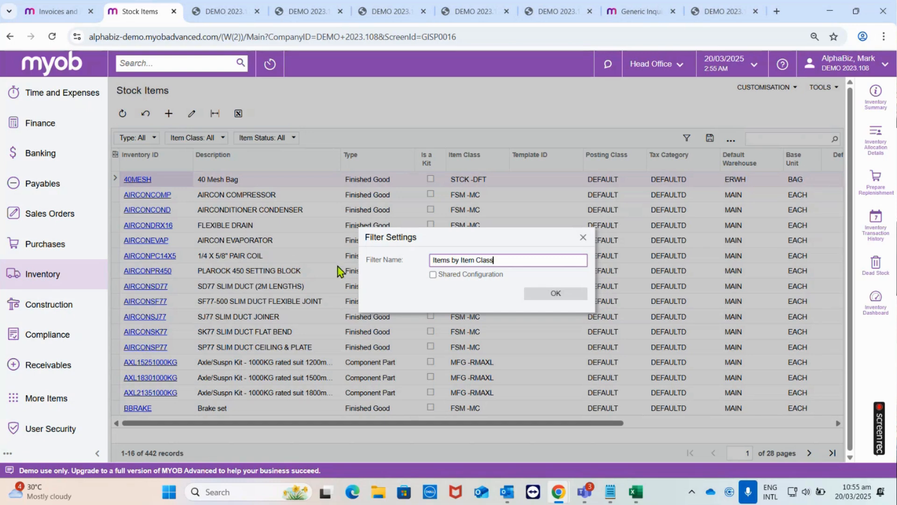
{"action": "left_click", "coordinate": [433, 275]}
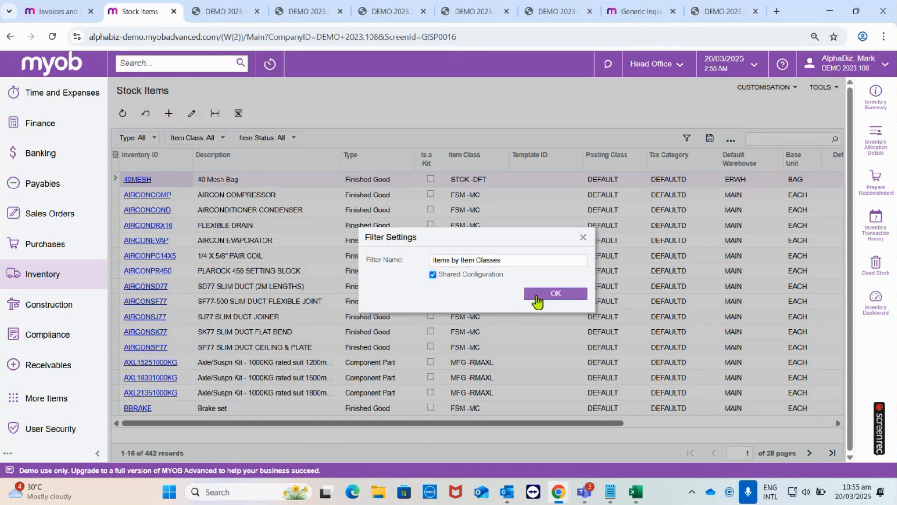
{"action": "left_click", "coordinate": [537, 295]}
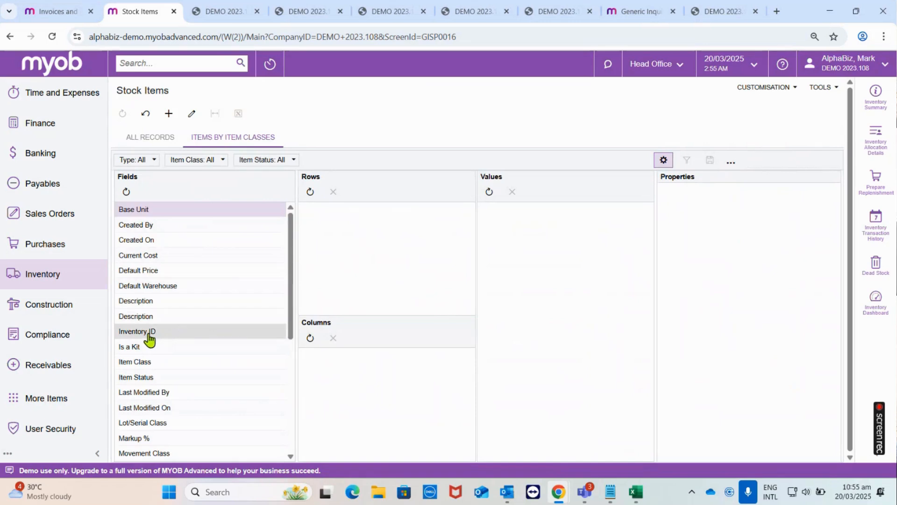
- Add Inventory ID to both the Rows and the Values of the pivot and view the resulting table
{"action": "left_click_drag", "start_coordinate": [150, 338], "coordinate": [351, 234]}
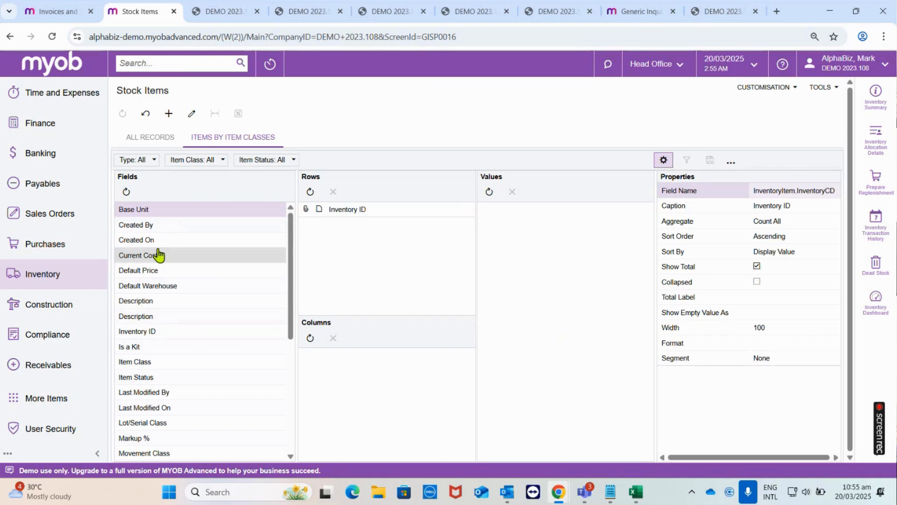
{"action": "left_click_drag", "start_coordinate": [155, 348], "coordinate": [531, 242]}
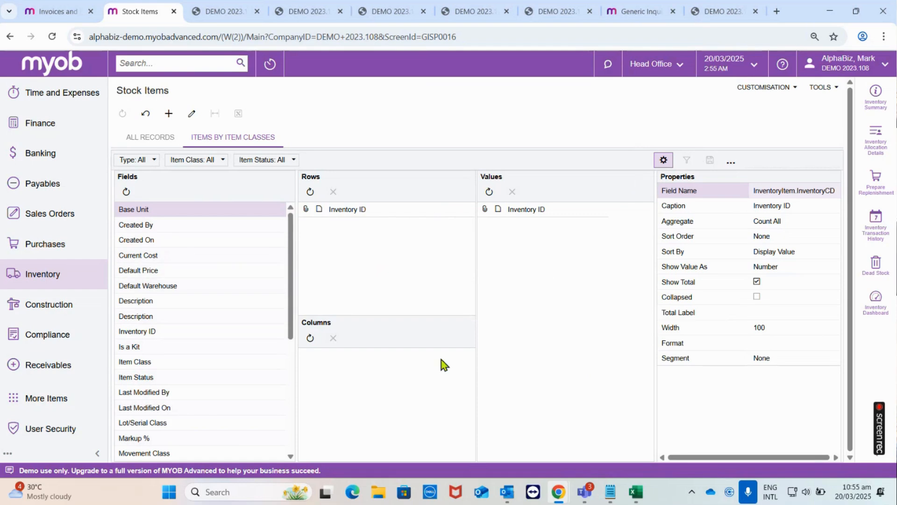
{"action": "left_click", "coordinate": [731, 162]}
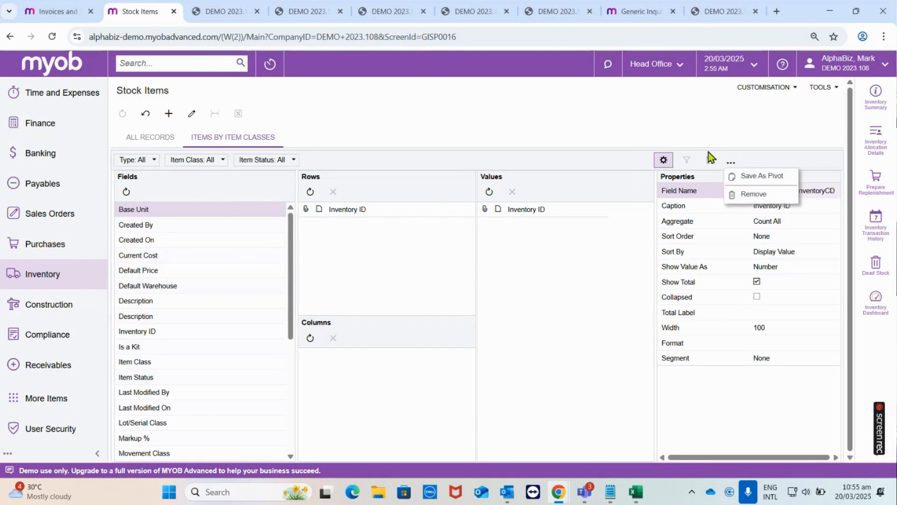
{"action": "left_click", "coordinate": [663, 162]}
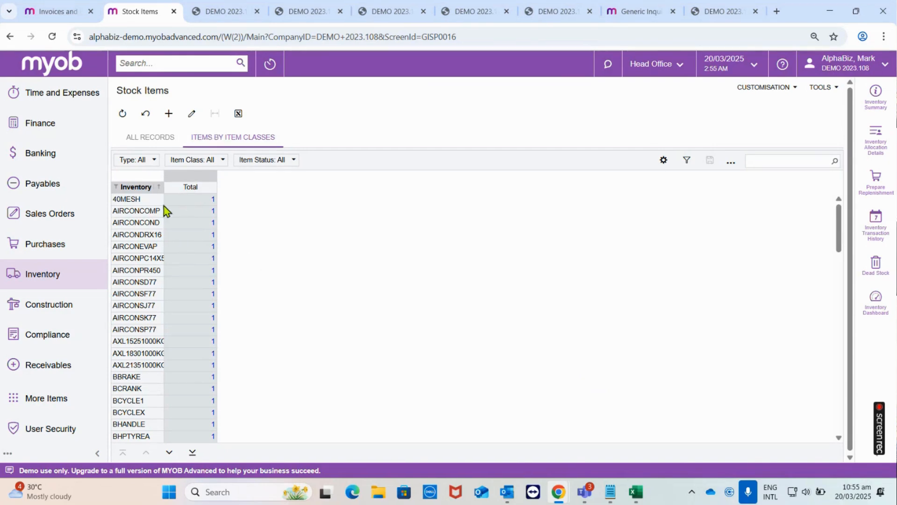
- Add Item Class to the pivot's Rows below Inventory ID and view the table
{"action": "left_click", "coordinate": [664, 161]}
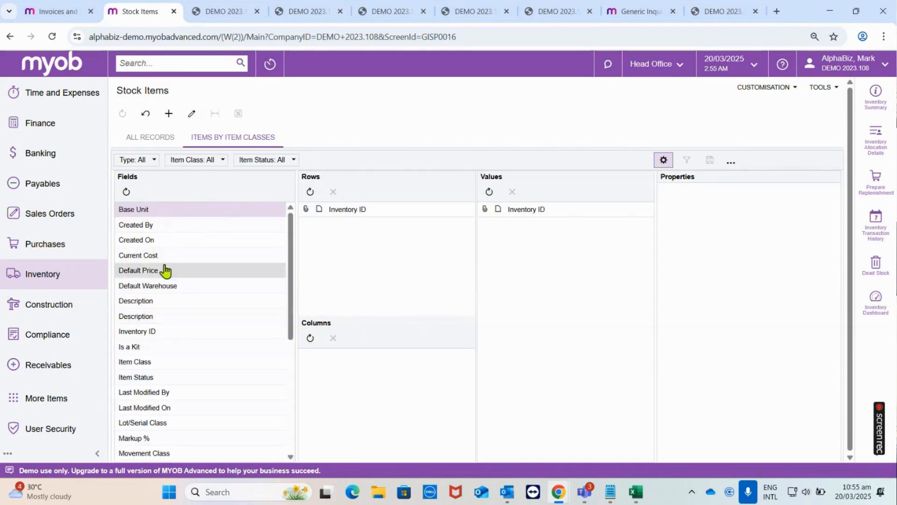
{"action": "left_click_drag", "start_coordinate": [158, 364], "coordinate": [364, 237]}
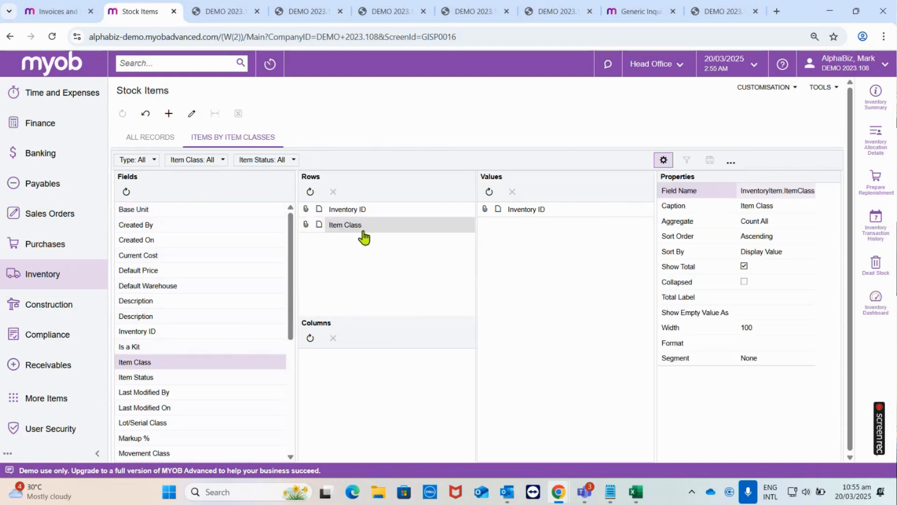
{"action": "left_click", "coordinate": [664, 161]}
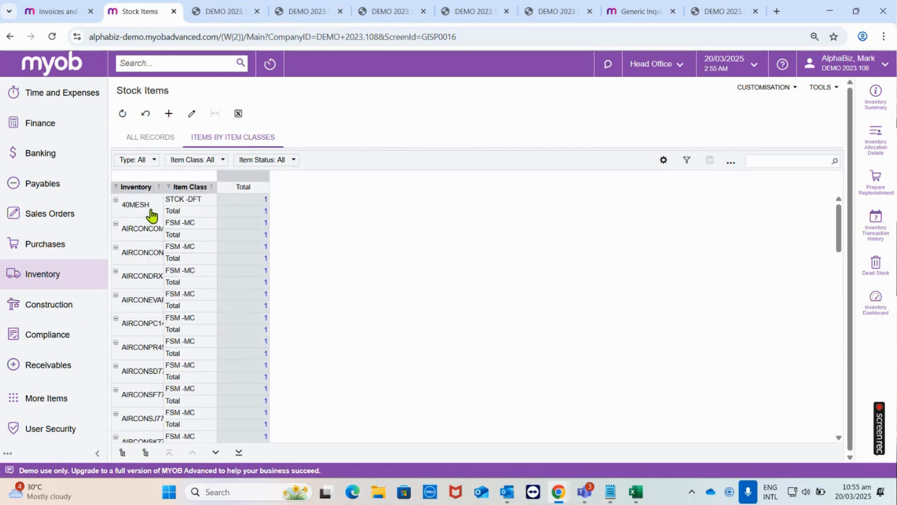
- Reorder the pivot's Rows so Item Class comes before Inventory ID, and view the regrouped table
{"action": "left_click", "coordinate": [665, 162]}
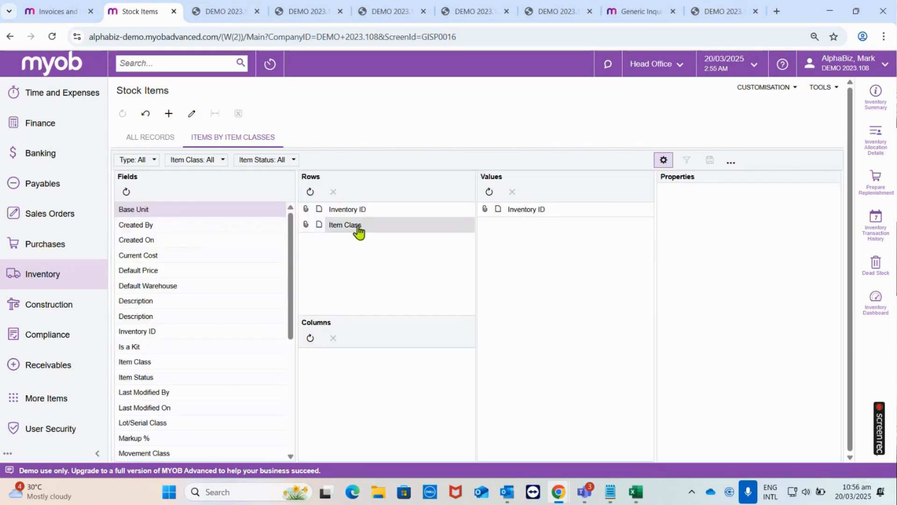
{"action": "left_click", "coordinate": [358, 226]}
{"action": "left_click_drag", "start_coordinate": [353, 212], "coordinate": [366, 223]}
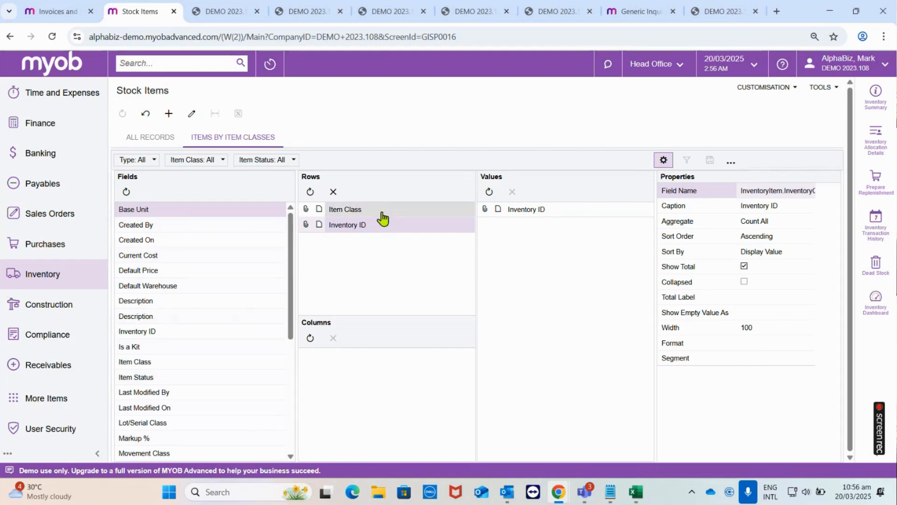
{"action": "left_click", "coordinate": [663, 160]}
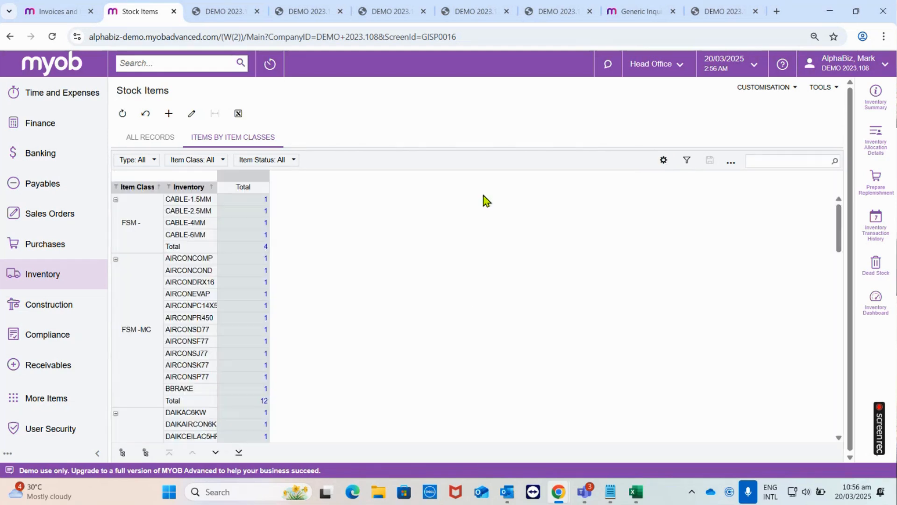
- Collapse the FSM - and FSM -MC item class groups, and expand FSM -MC again
{"action": "left_click", "coordinate": [116, 199]}
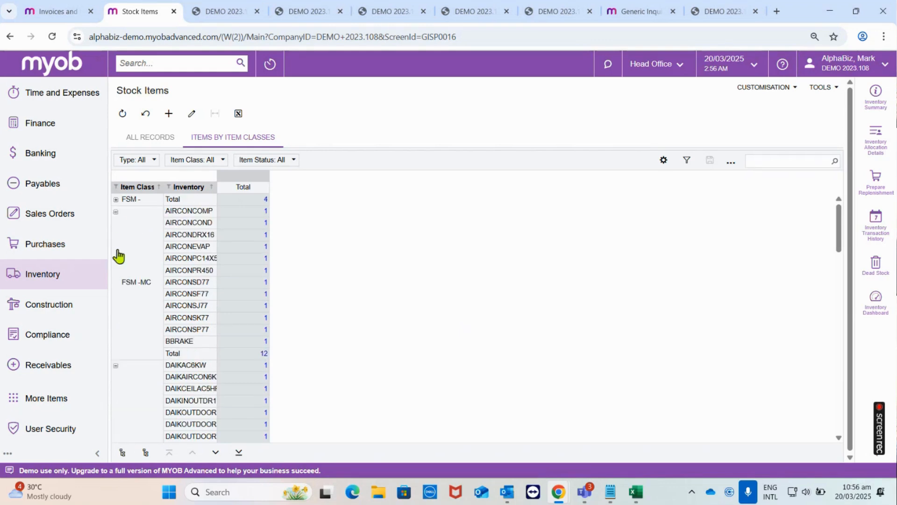
{"action": "left_click", "coordinate": [116, 212]}
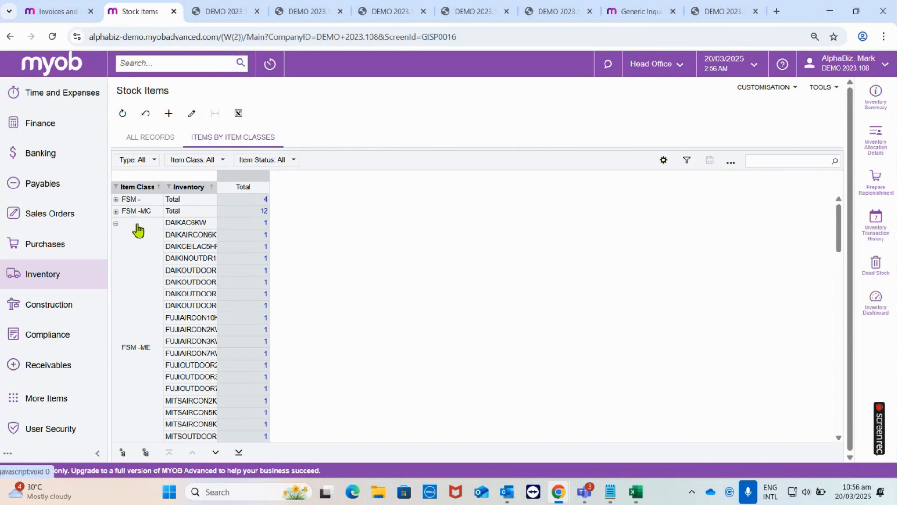
{"action": "left_click", "coordinate": [116, 211]}
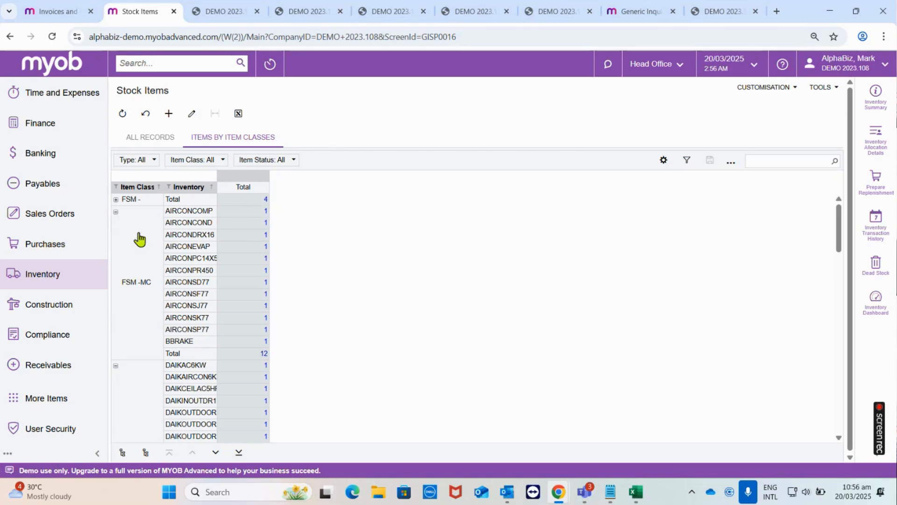
- Enable the Collapsed property for the Item Class row field and view the pivot
{"action": "left_click", "coordinate": [664, 162]}
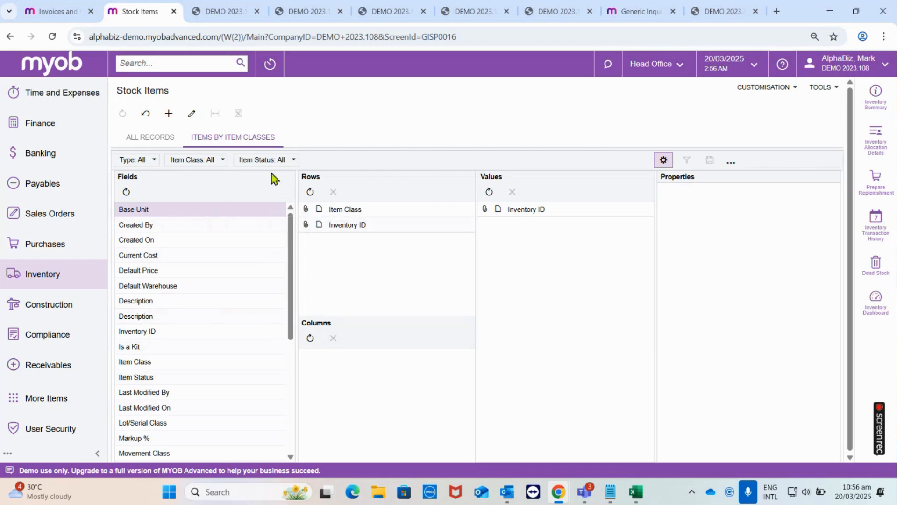
{"action": "left_click", "coordinate": [353, 209]}
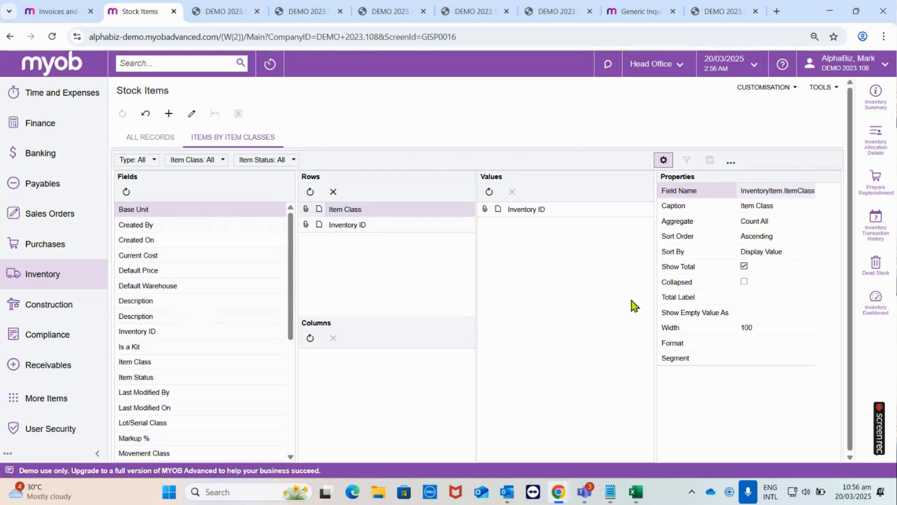
{"action": "left_click", "coordinate": [745, 281]}
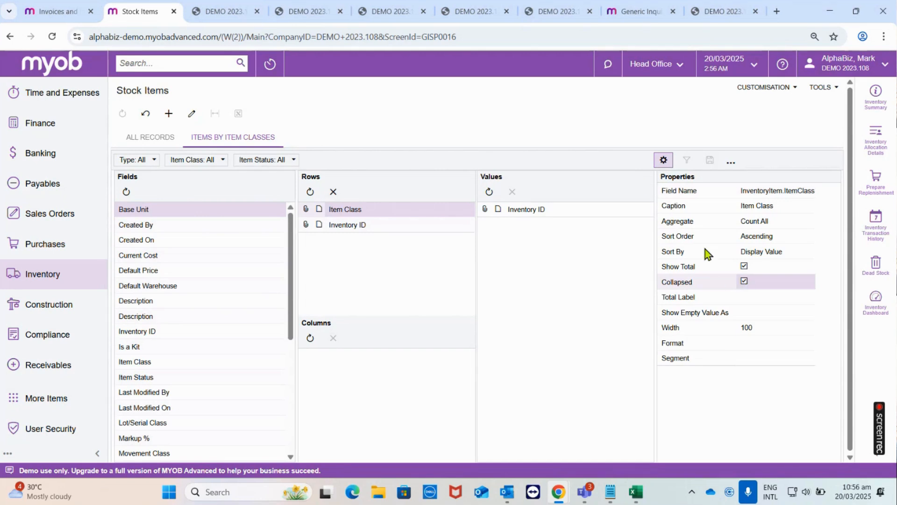
{"action": "left_click", "coordinate": [663, 160]}
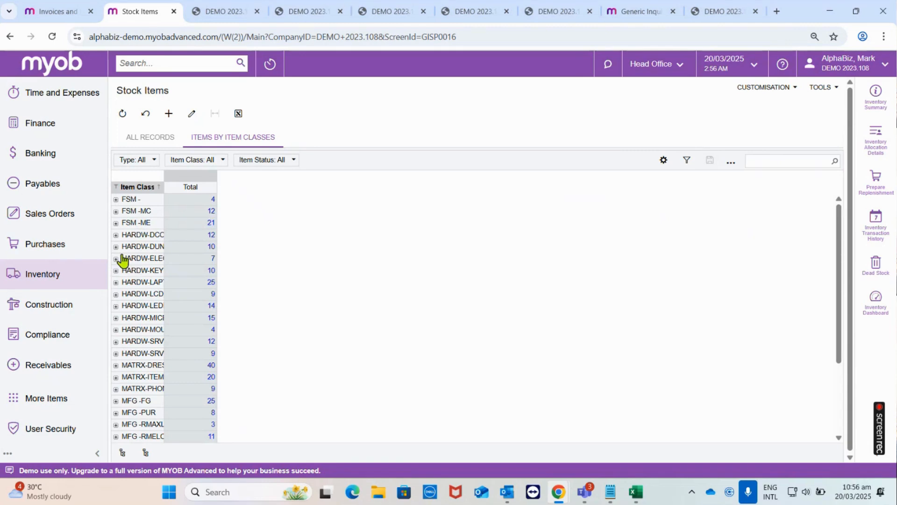
- Widen the Item Class column to fit the full class names, and expand and collapse the HARDW-ELEC group
{"action": "left_click_drag", "start_coordinate": [164, 186], "coordinate": [215, 185]}
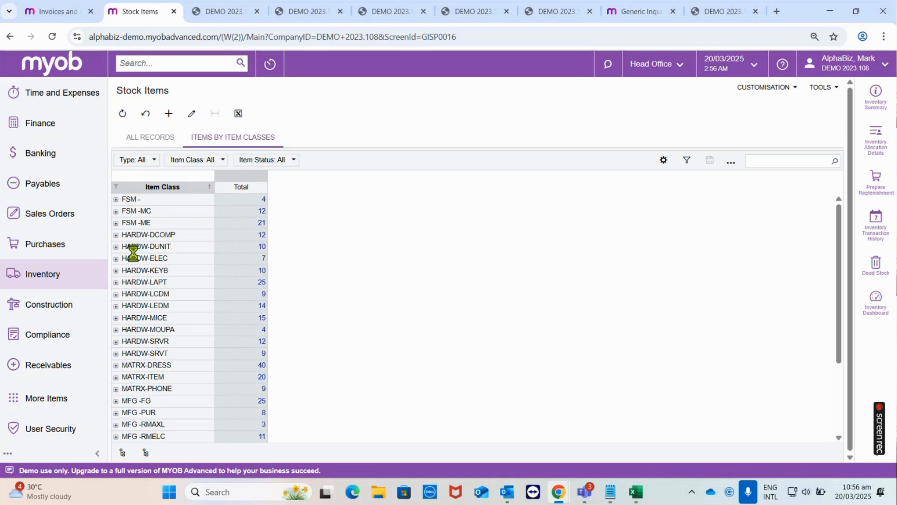
{"action": "left_click", "coordinate": [117, 260]}
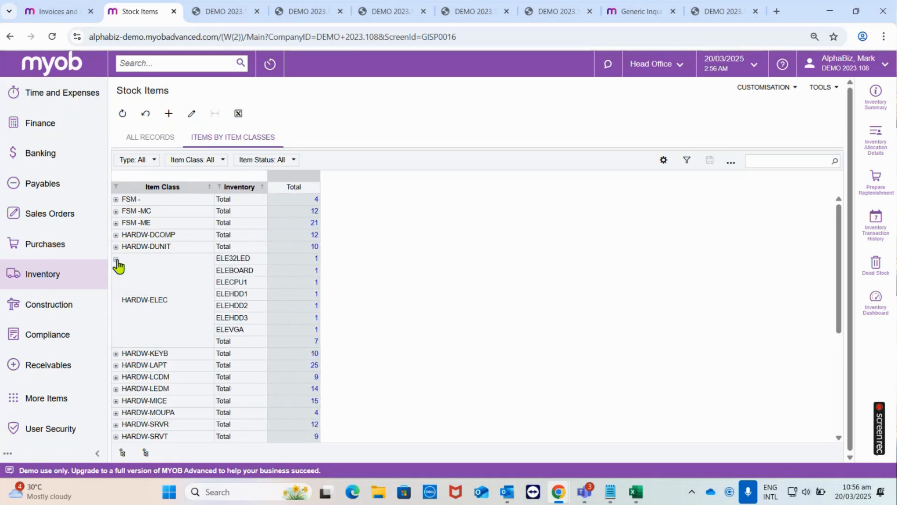
{"action": "left_click", "coordinate": [116, 260]}
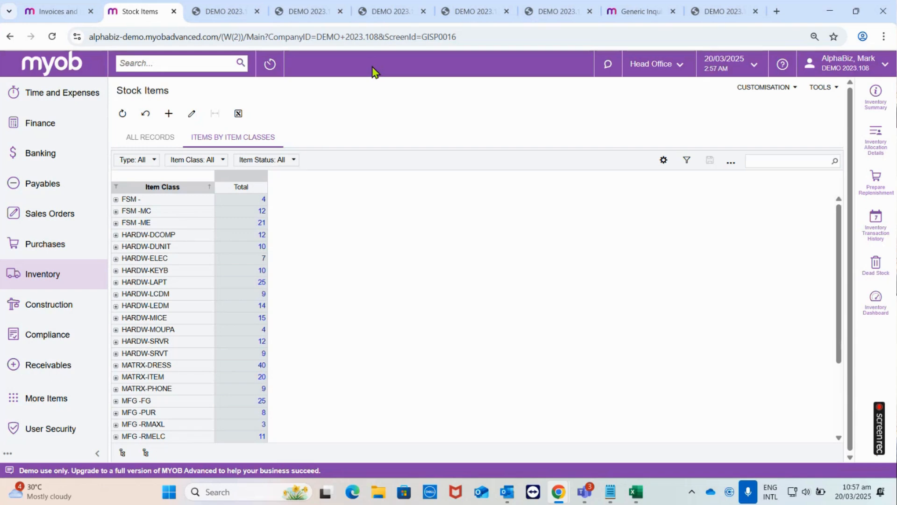
- Open the Customers Dashboard in design mode and start adding a new pivot table widget below Recent Activities
{"action": "left_click", "coordinate": [43, 69]}
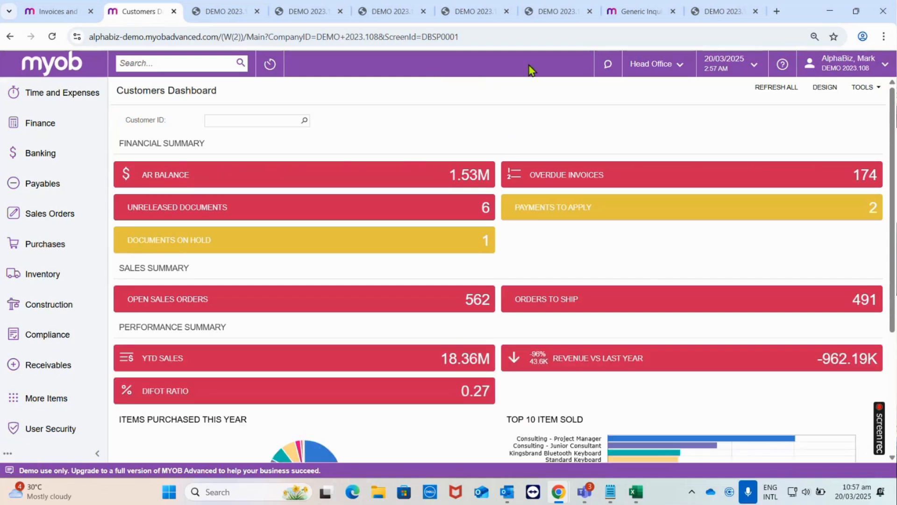
{"action": "left_click", "coordinate": [825, 93]}
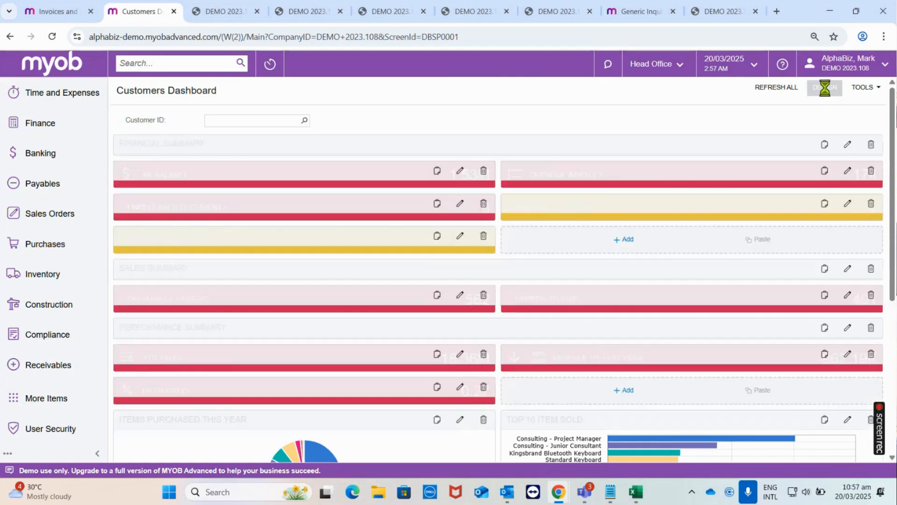
{"action": "scroll", "coordinate": [564, 302], "scroll_direction": "down", "scroll_amount": 5}
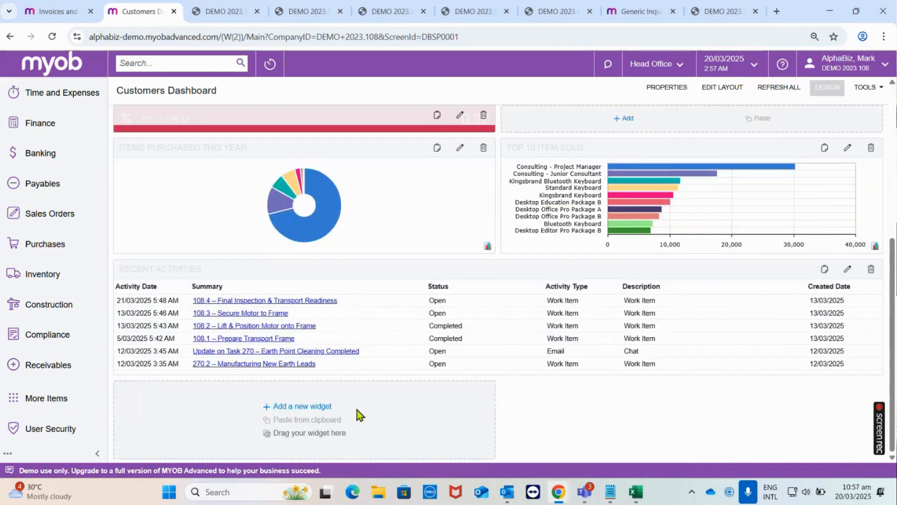
{"action": "left_click", "coordinate": [316, 411]}
{"action": "left_click", "coordinate": [387, 367]}
{"action": "left_click", "coordinate": [398, 315]}
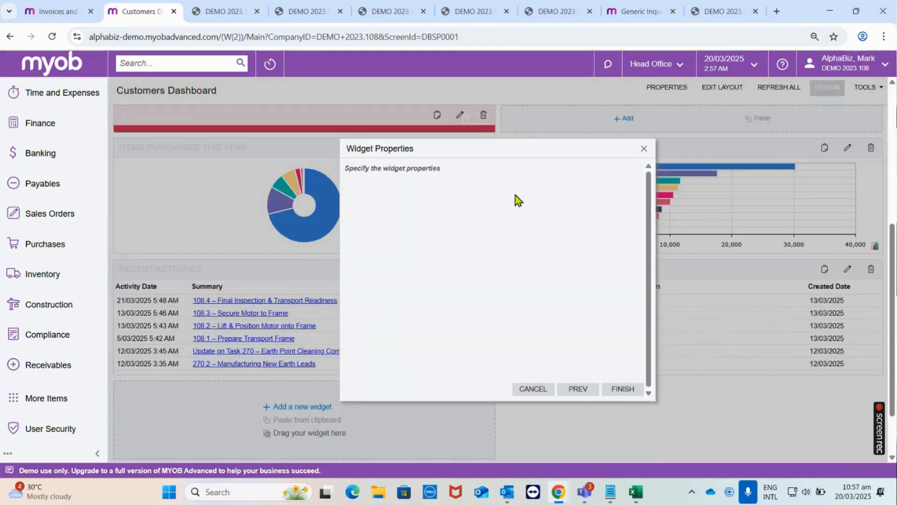
- Search the inquiry screens for Invoices and choose Invoices and Memos with screen ID AR.30.10.PL for the widget
{"action": "left_click", "coordinate": [559, 187]}
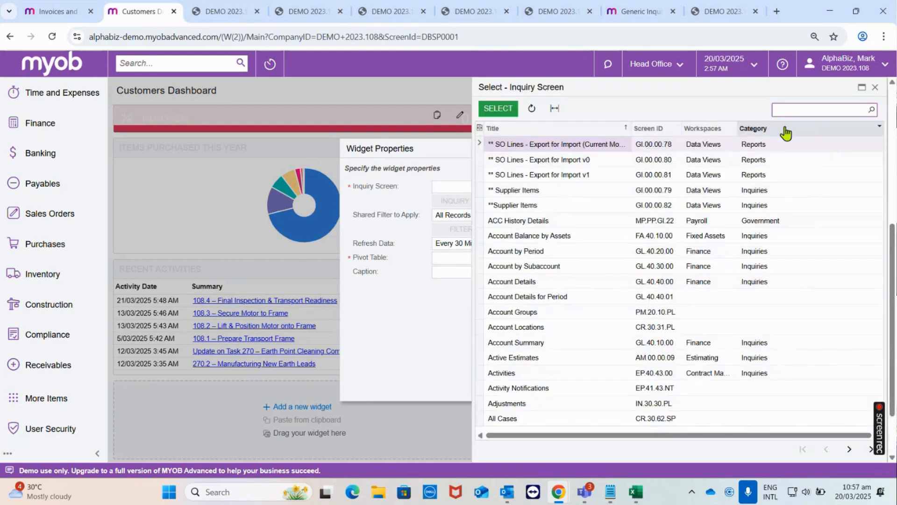
{"action": "type", "text": "Invoices"}
{"action": "key", "text": "Return"}
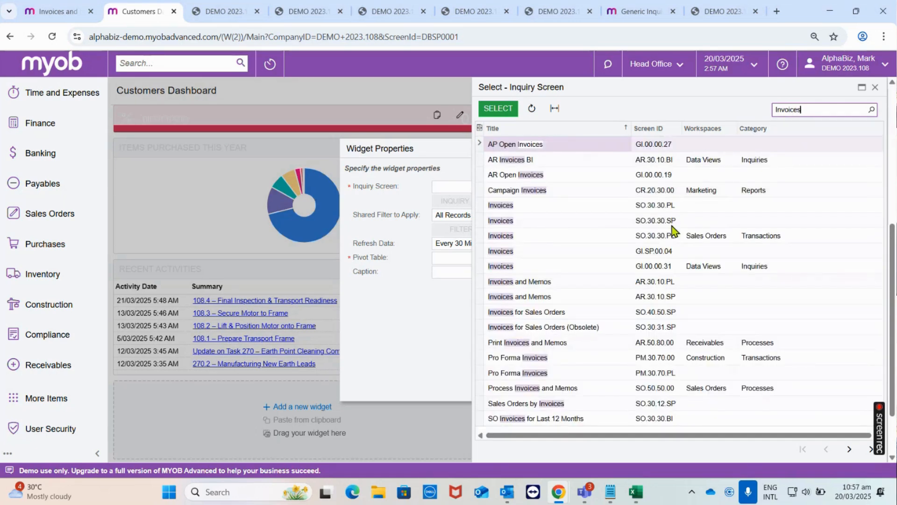
{"action": "left_click", "coordinate": [653, 284]}
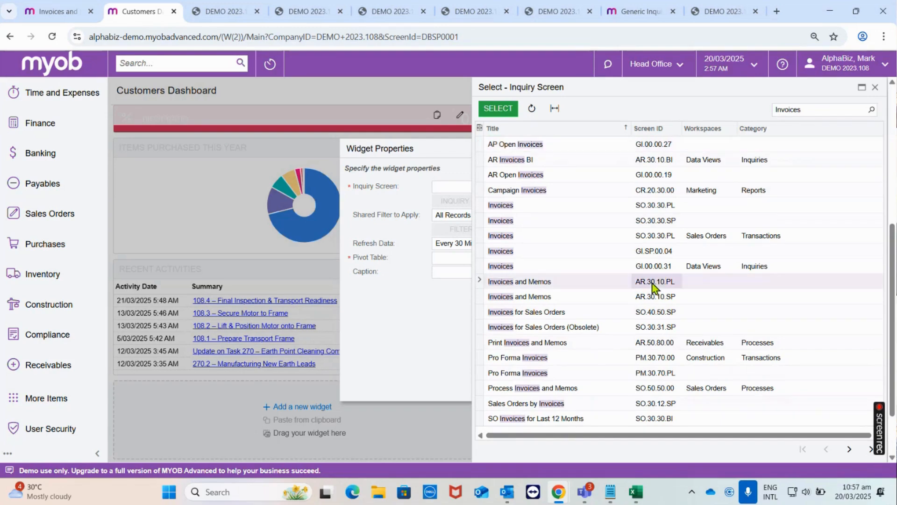
{"action": "left_click", "coordinate": [517, 112]}
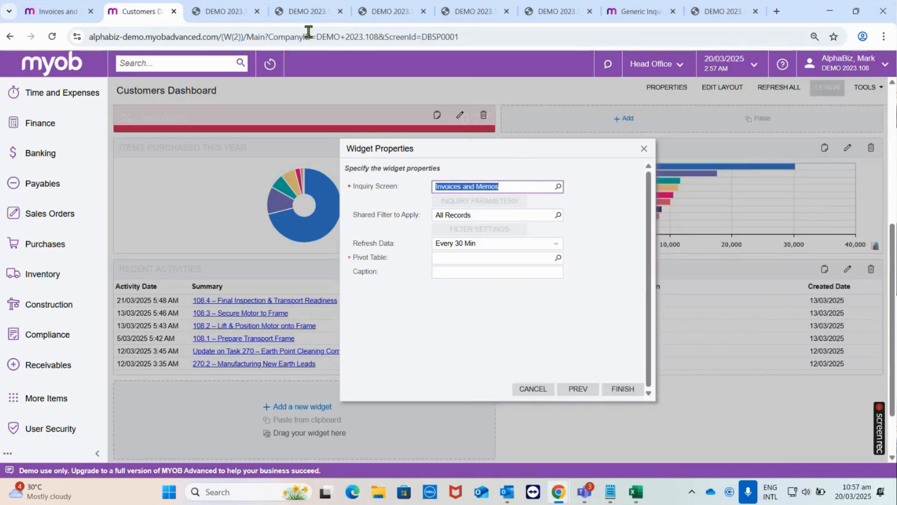
- Check the screen ID in the open Invoice Totals by Customers pivot and the AR-Invoices and Memos generic inquiry, and return to the dashboard
{"action": "left_click", "coordinate": [234, 10]}
{"action": "left_click", "coordinate": [291, 9]}
{"action": "left_click", "coordinate": [456, 6]}
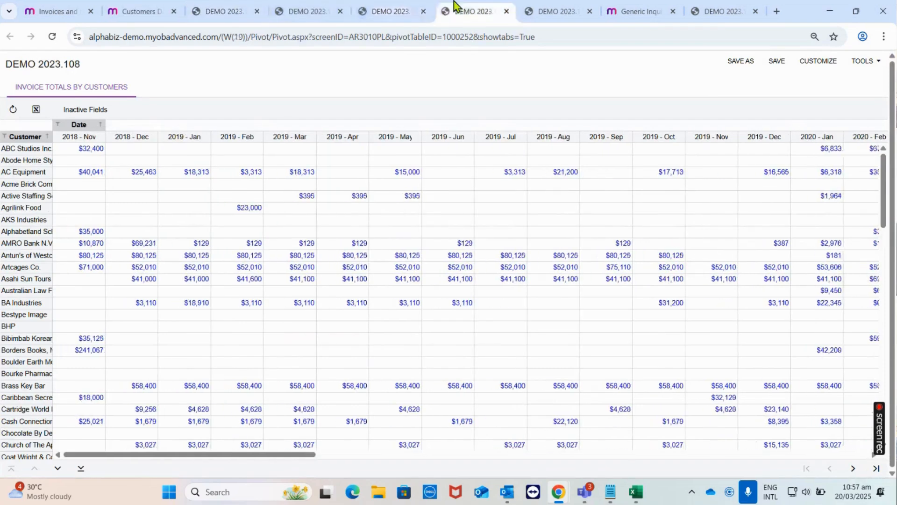
{"action": "left_click", "coordinate": [629, 10]}
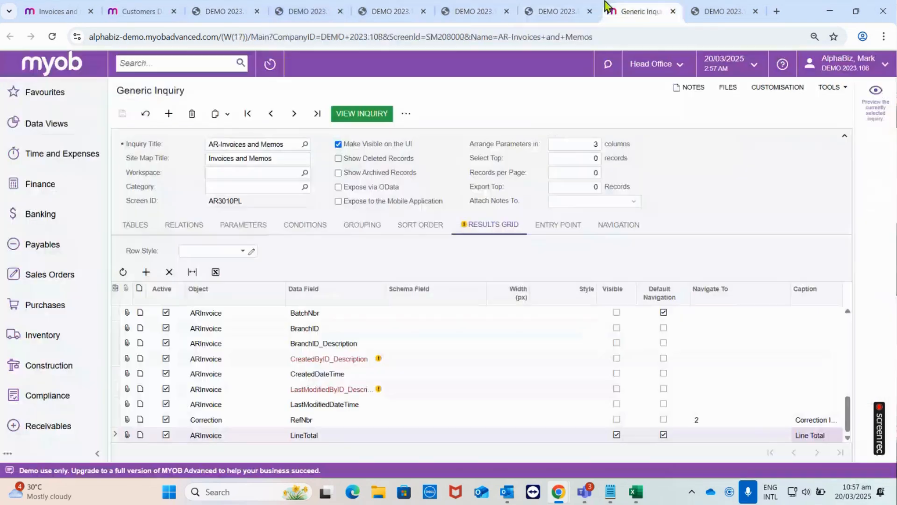
{"action": "left_click", "coordinate": [169, 4]}
- Set the widget's pivot table to Invoice Totals by Customers and enter the caption Invoice Totals by Customers
{"action": "left_click", "coordinate": [558, 257]}
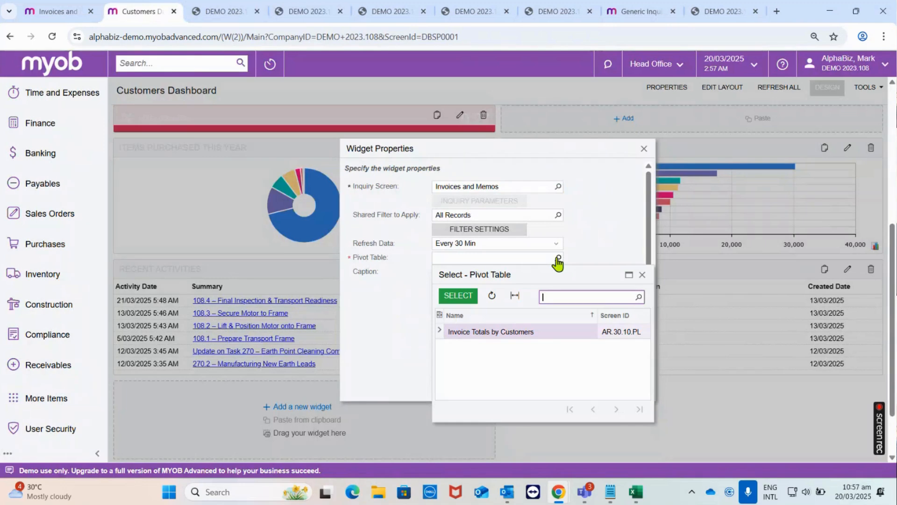
{"action": "left_click", "coordinate": [460, 299]}
{"action": "left_click", "coordinate": [473, 273]}
{"action": "type", "text": "nvoice"}
{"action": "key", "text": "ctrl+a"}
{"action": "type", "text": "Invoice Totals by Customers"}
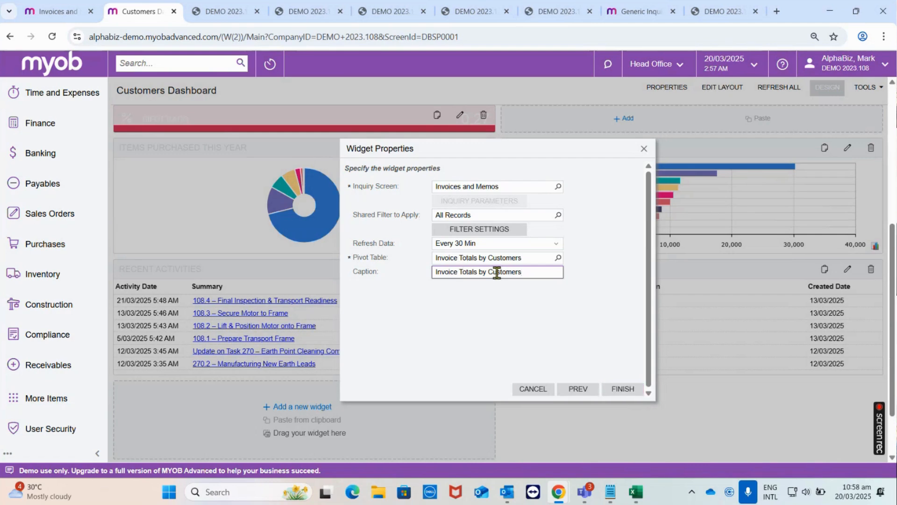
- Finish adding the pivot table widget to the dashboard and leave design mode
{"action": "left_click_drag", "start_coordinate": [533, 271], "coordinate": [371, 271]}
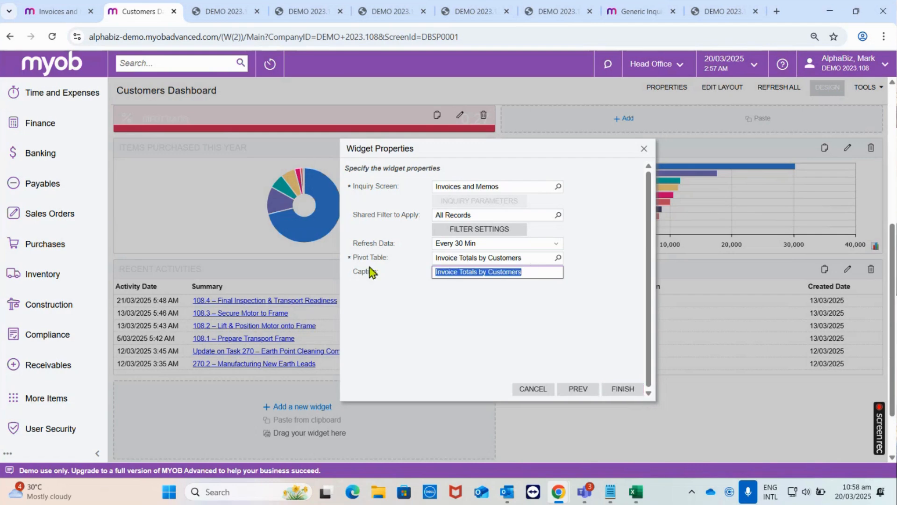
{"action": "left_click", "coordinate": [626, 390]}
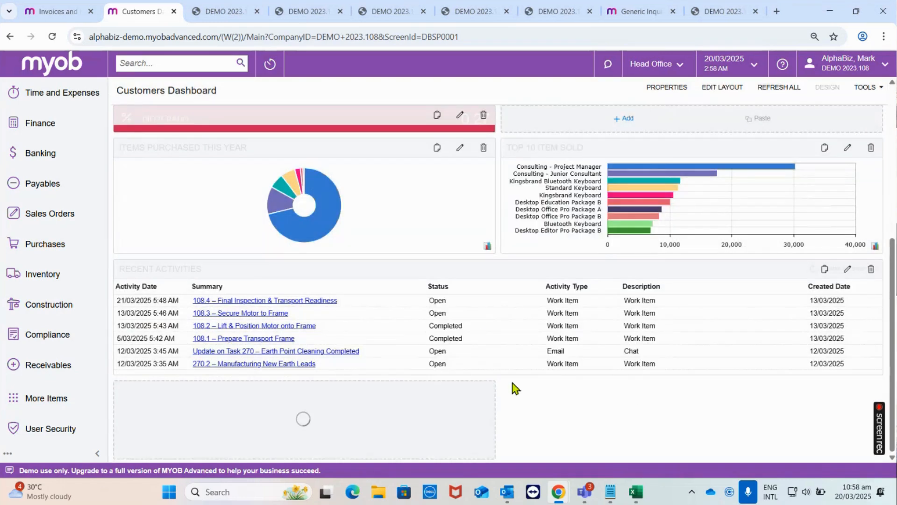
{"action": "scroll", "coordinate": [540, 409], "scroll_direction": "down", "scroll_amount": 3}
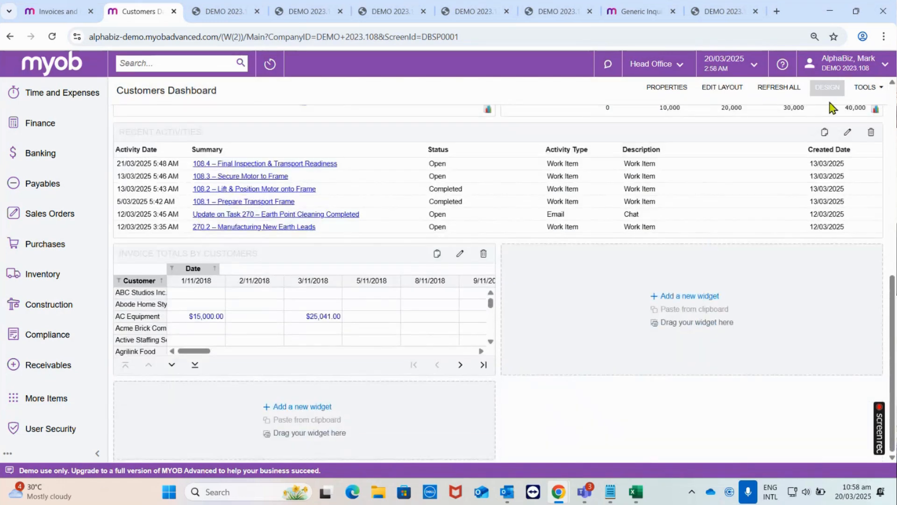
{"action": "left_click", "coordinate": [828, 88]}
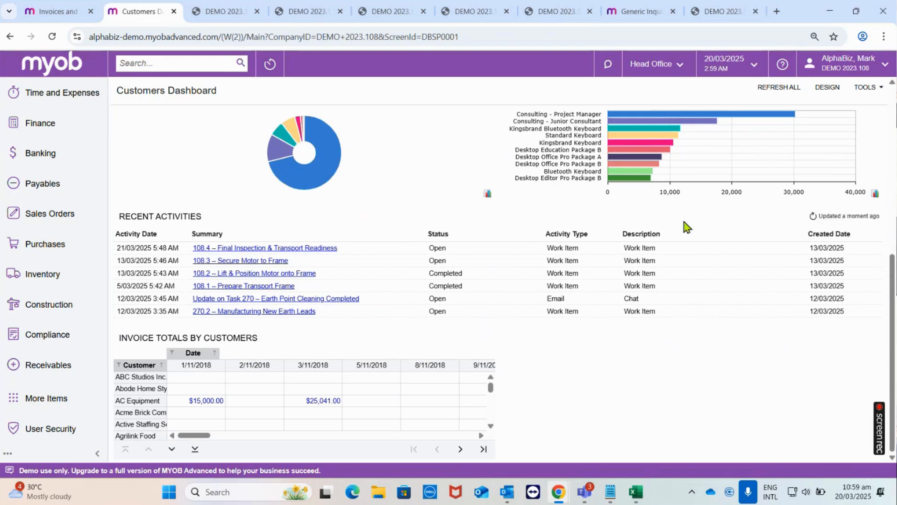
- Switch to the Teams meeting window to read the meeting chat, and return to the dashboard
{"action": "mouse_move", "coordinate": [588, 495]}
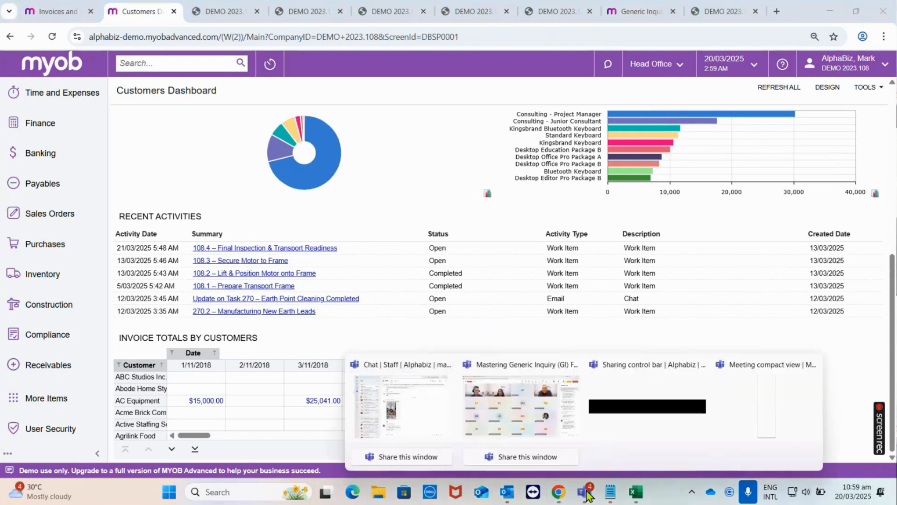
{"action": "left_click", "coordinate": [525, 418]}
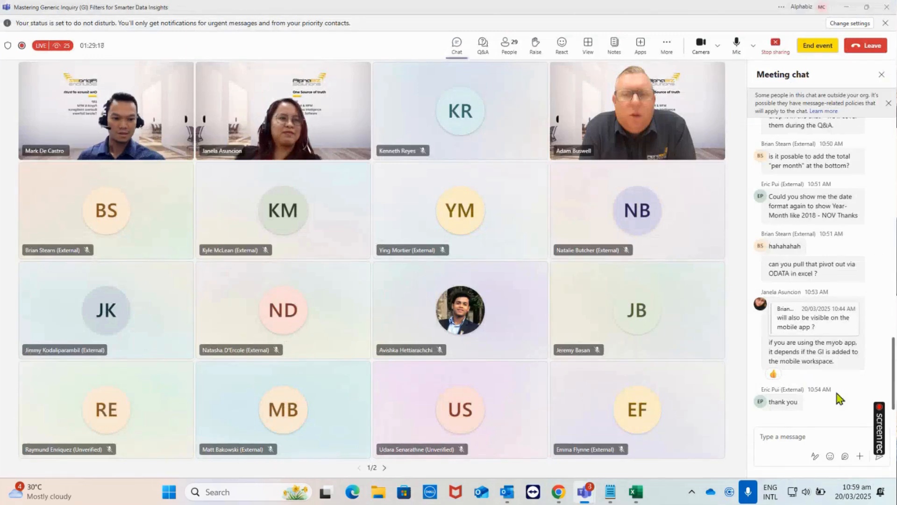
{"action": "left_click", "coordinate": [844, 8]}
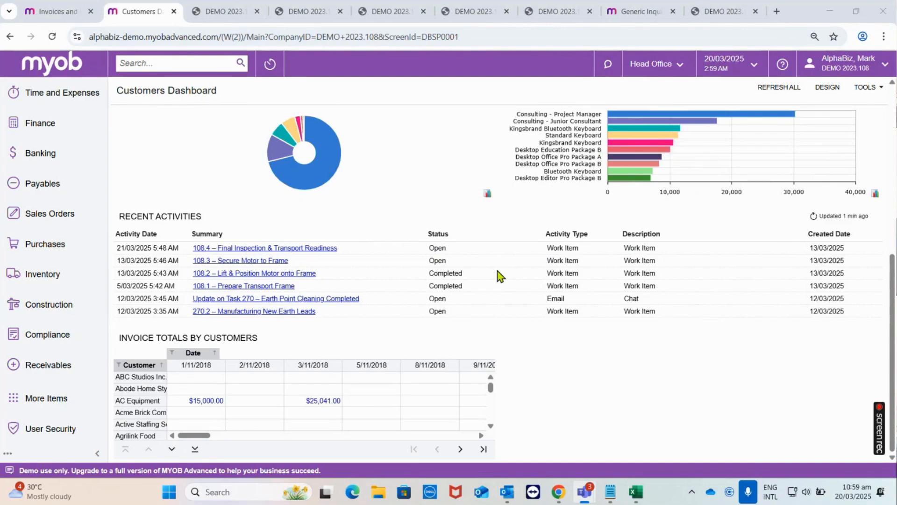
- Filter the Customers Dashboard by the customer BA Industries
{"action": "scroll", "coordinate": [577, 341], "scroll_direction": "up", "scroll_amount": 7}
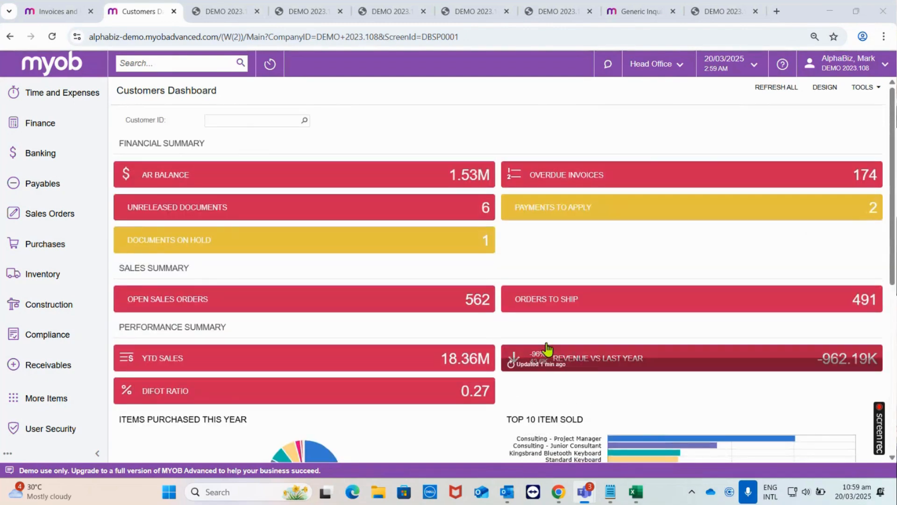
{"action": "left_click", "coordinate": [254, 121]}
{"action": "left_click", "coordinate": [304, 120]}
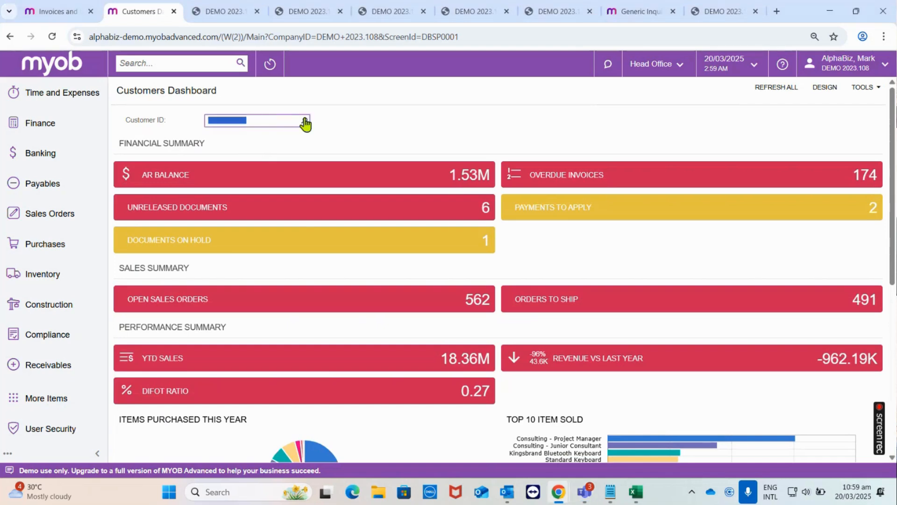
{"action": "double_click", "coordinate": [310, 222]}
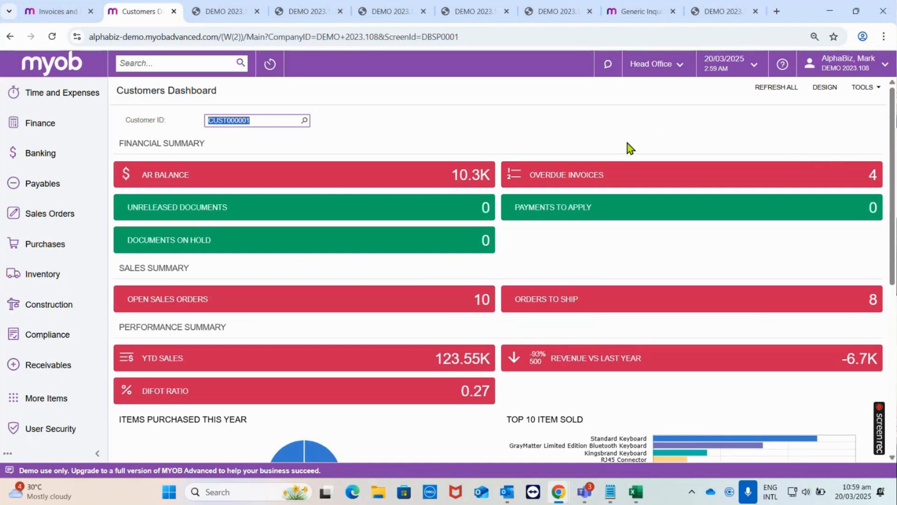
- Search the menu items for Pivot Tables and open the Pivot Tables customisation screen
{"action": "left_click", "coordinate": [161, 61]}
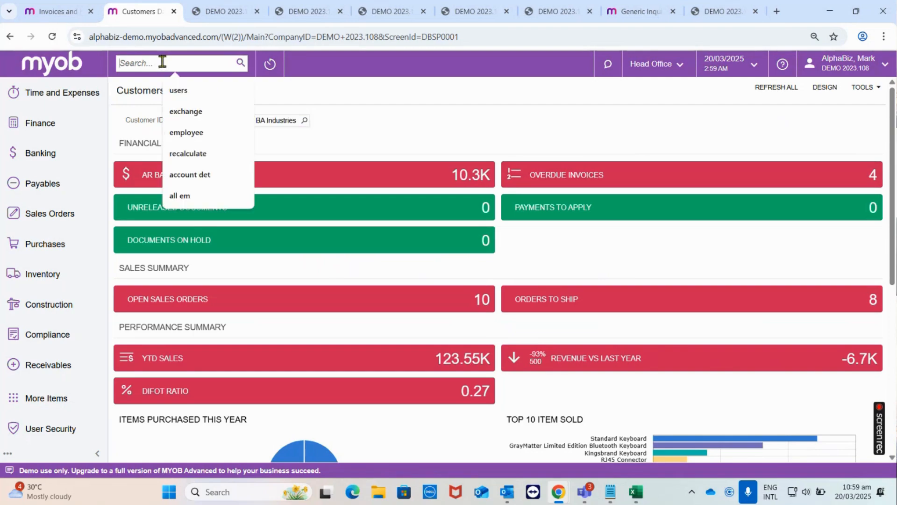
{"action": "type", "text": "A"}
{"action": "key", "text": "BackSpace"}
{"action": "type", "text": "Pivot "}
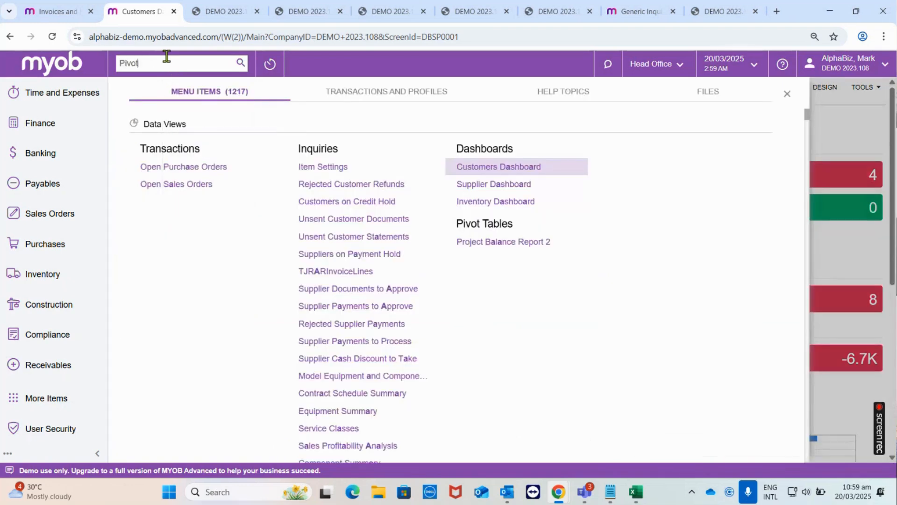
{"action": "type", "text": "Tables"}
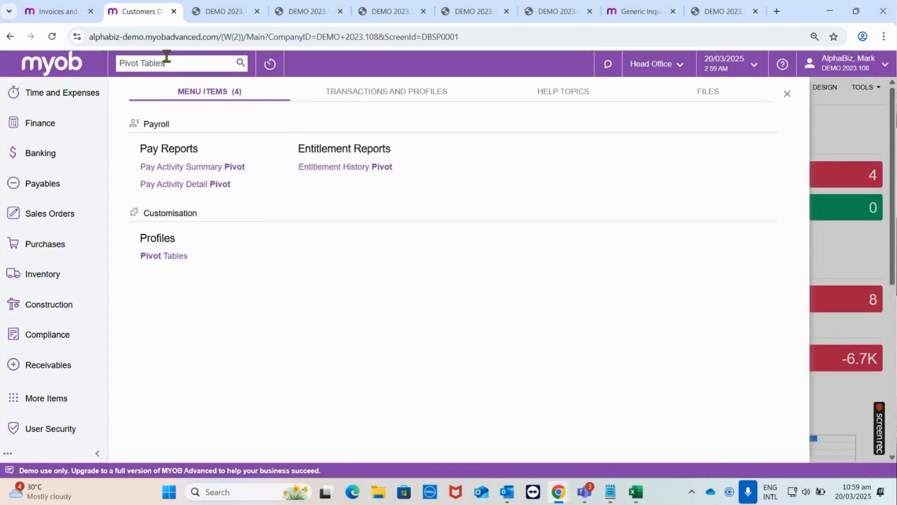
{"action": "left_click", "coordinate": [188, 180]}
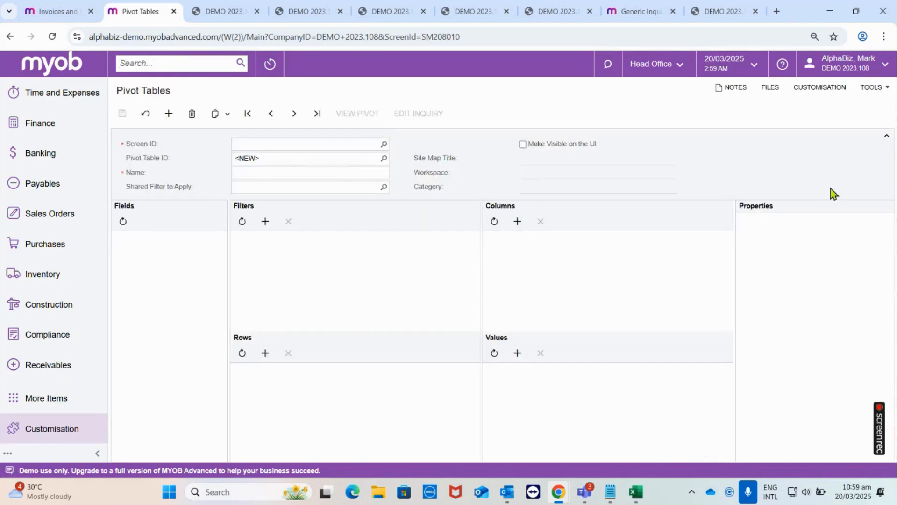
- Open the access rights for the Pivot Tables screen and view the access levels available for the Administrator role
{"action": "left_click", "coordinate": [872, 87]}
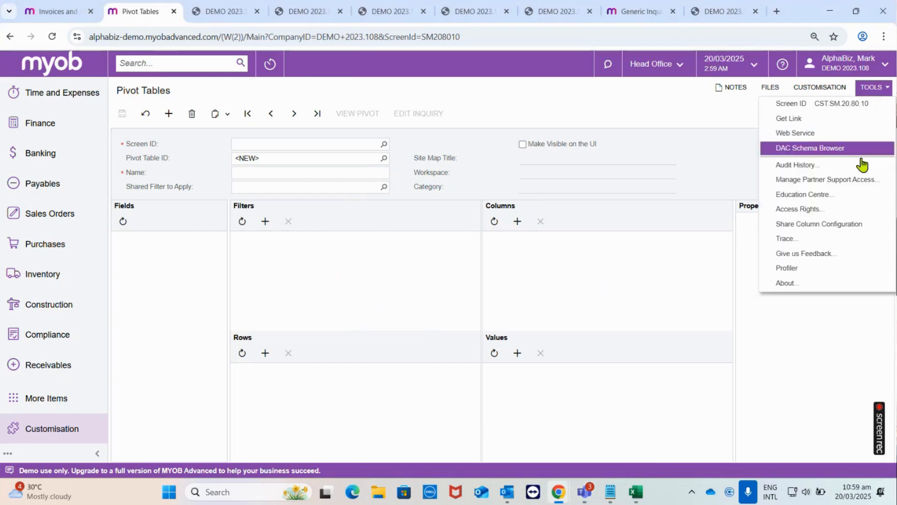
{"action": "left_click", "coordinate": [831, 209]}
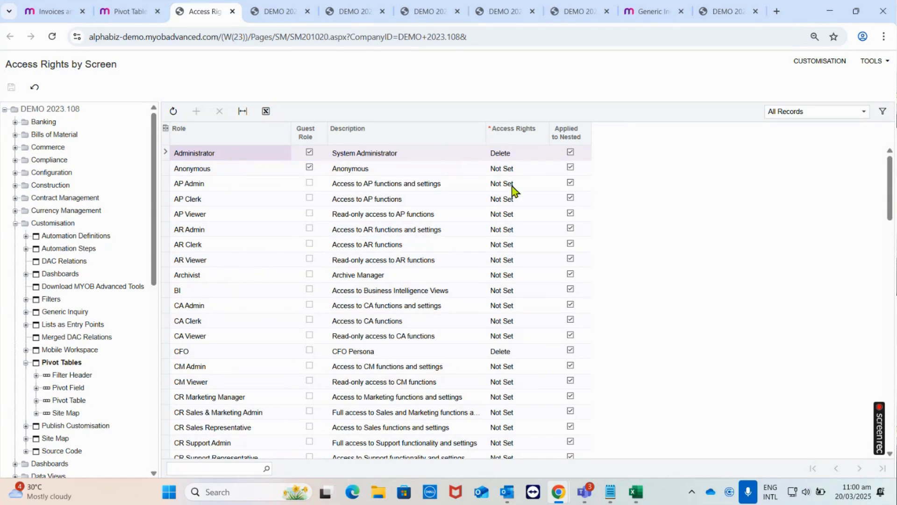
{"action": "left_click", "coordinate": [520, 156]}
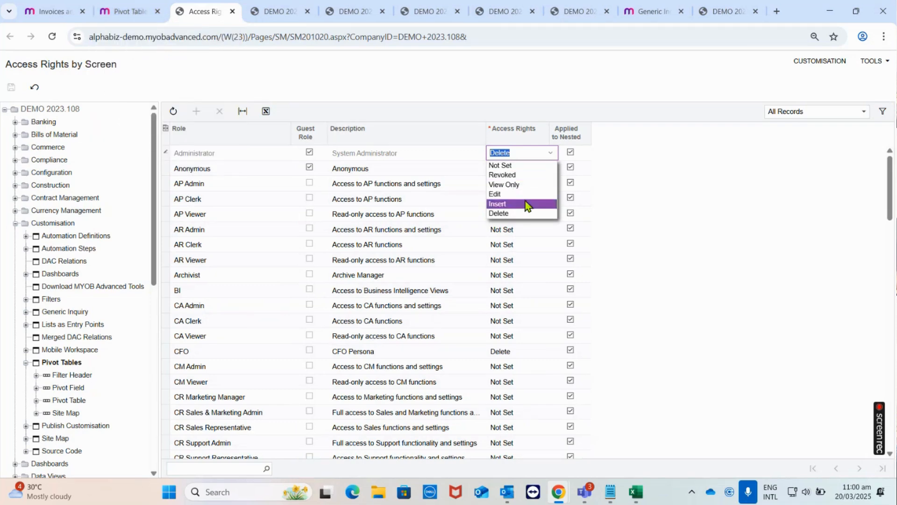
{"action": "left_click", "coordinate": [555, 392]}
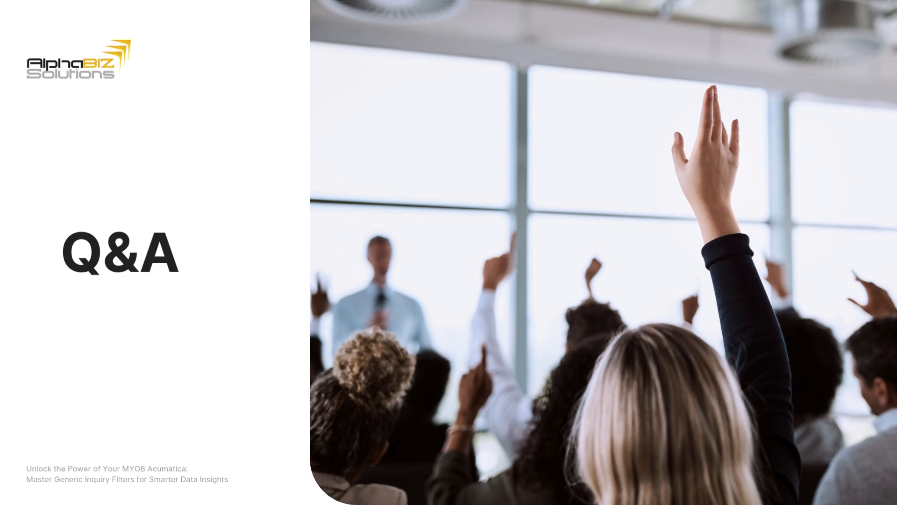